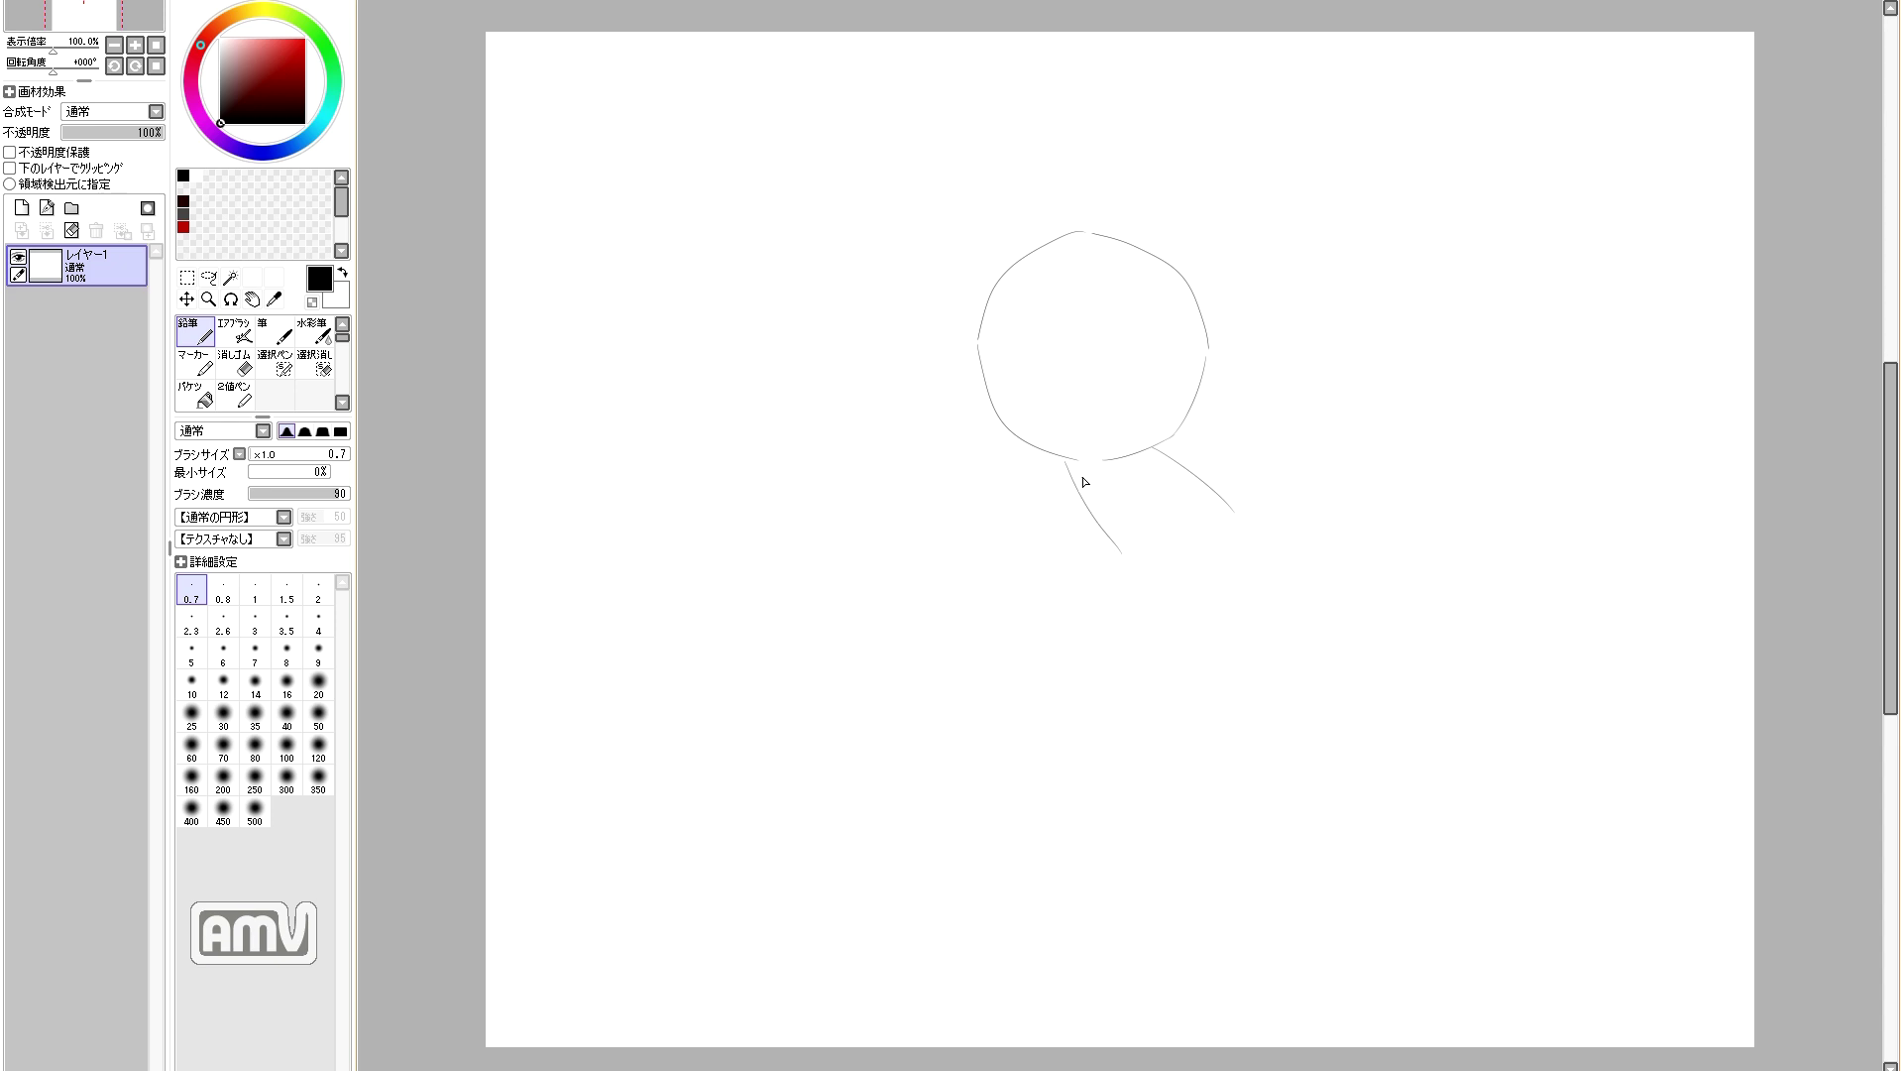
# Step: Sketch the figure's back line and two stick arms with round elbow joints reaching down to the ground
pyautogui.moveTo(1150, 458)
pyautogui.mouseDown()
pyautogui.moveTo(1093, 541)
pyautogui.moveTo(1220, 538)
pyautogui.moveTo(1176, 550)
pyautogui.moveTo(1158, 544)
pyautogui.moveTo(1219, 524)
pyautogui.moveTo(1182, 539)
pyautogui.moveTo(1253, 558)
pyautogui.moveTo(1163, 573)
pyautogui.moveTo(1191, 595)
pyautogui.moveTo(1214, 554)
pyautogui.moveTo(1144, 624)
pyautogui.moveTo(1284, 596)
pyautogui.mouseUp()
pyautogui.moveTo(1089, 555); pyautogui.dragTo(1103, 533)
pyautogui.moveTo(1102, 531); pyautogui.dragTo(1061, 612)
pyautogui.moveTo(1053, 609)
pyautogui.mouseDown()
pyautogui.moveTo(1074, 632)
pyautogui.moveTo(1067, 611)
pyautogui.mouseUp()
pyautogui.hotkey('ctrl', 'z')
pyautogui.moveTo(1019, 550); pyautogui.dragTo(1061, 474)
pyautogui.moveTo(1062, 479); pyautogui.dragTo(954, 600)
# Step: Sketch a horizontal eye guideline and a short vertical guideline inside the head circle
pyautogui.moveTo(996, 346); pyautogui.dragTo(1149, 349)
pyautogui.moveTo(1042, 321); pyautogui.dragTo(1050, 366)
pyautogui.press('e')
pyautogui.press('n')
# Step: Rework the lower back and rounded hip, erasing stray lines around the folded leg
pyautogui.moveTo(1173, 460)
pyautogui.mouseDown()
pyautogui.moveTo(1240, 528)
pyautogui.moveTo(1230, 505)
pyautogui.mouseUp()
pyautogui.hotkey('ctrl', 'z')
pyautogui.press('e')
pyautogui.moveTo(1171, 611)
pyautogui.mouseDown()
pyautogui.moveTo(1323, 601)
pyautogui.moveTo(1254, 614)
pyautogui.mouseUp()
pyautogui.press('n')
pyautogui.moveTo(1254, 614)
pyautogui.mouseDown()
pyautogui.moveTo(1311, 613)
pyautogui.moveTo(1255, 614)
pyautogui.mouseUp()
pyautogui.hotkey('ctrl', 'z')
pyautogui.press('e')
pyautogui.moveTo(1270, 544); pyautogui.dragTo(1256, 566)
pyautogui.press('n')
# Step: Rework the folded lower leg and sketch an oval foot at its end behind the body
pyautogui.moveTo(1174, 605); pyautogui.dragTo(1306, 626)
pyautogui.press('e')
pyautogui.press('n')
pyautogui.moveTo(1158, 615)
pyautogui.mouseDown()
pyautogui.moveTo(1262, 630)
pyautogui.moveTo(1239, 599)
pyautogui.moveTo(1252, 585)
pyautogui.moveTo(1169, 606)
pyautogui.moveTo(1201, 599)
pyautogui.mouseUp()
pyautogui.hotkey('ctrl', 'z')
pyautogui.hotkey('ctrl', 'z')
pyautogui.moveTo(1210, 588)
pyautogui.mouseDown()
pyautogui.moveTo(1249, 601)
pyautogui.moveTo(1263, 583)
pyautogui.moveTo(1245, 626)
pyautogui.moveTo(1305, 636)
pyautogui.mouseUp()
pyautogui.hotkey('ctrl', 'z')
pyautogui.press('e')
pyautogui.press('n')
pyautogui.press('e')
pyautogui.press('n')
pyautogui.moveTo(1241, 616)
pyautogui.mouseDown()
pyautogui.moveTo(1284, 632)
pyautogui.moveTo(1215, 615)
pyautogui.moveTo(1241, 593)
pyautogui.moveTo(1241, 617)
pyautogui.moveTo(1176, 612)
pyautogui.moveTo(1200, 591)
pyautogui.moveTo(1173, 612)
pyautogui.moveTo(1204, 597)
pyautogui.moveTo(1278, 638)
pyautogui.mouseUp()
# Step: Redraw the lower leg as a nearly horizontal line joining the knee circle to the foot
pyautogui.press('n')
pyautogui.press('e')
pyautogui.press('n')
pyautogui.press('e')
pyautogui.press('n')
pyautogui.moveTo(1157, 617)
pyautogui.mouseDown()
pyautogui.moveTo(1263, 619)
pyautogui.moveTo(1188, 601)
pyautogui.moveTo(1313, 620)
pyautogui.moveTo(1245, 605)
pyautogui.mouseUp()
pyautogui.press('e')
pyautogui.press('n')
pyautogui.press('e')
pyautogui.press('n')
pyautogui.press('e')
# Step: Erase and redraw the hip joint curve at the base of the back
pyautogui.moveTo(1249, 526); pyautogui.dragTo(1251, 553)
pyautogui.press('n')
pyautogui.press('e')
pyautogui.press('n')
pyautogui.press('e')
pyautogui.press('n')
# Step: Sketch a flat oval hand at the end of the outstretched left arm
pyautogui.moveTo(924, 604); pyautogui.dragTo(981, 598)
pyautogui.press('e')
pyautogui.press('n')
# Step: Draw the crossed eye guidelines and a lower-face guide with a curved side line inside the head
pyautogui.moveTo(1001, 346); pyautogui.dragTo(1138, 340)
pyautogui.moveTo(1034, 311)
pyautogui.mouseDown()
pyautogui.moveTo(1037, 367)
pyautogui.moveTo(1118, 385)
pyautogui.moveTo(1083, 392)
pyautogui.mouseUp()
pyautogui.moveTo(1106, 394); pyautogui.dragTo(1092, 454)
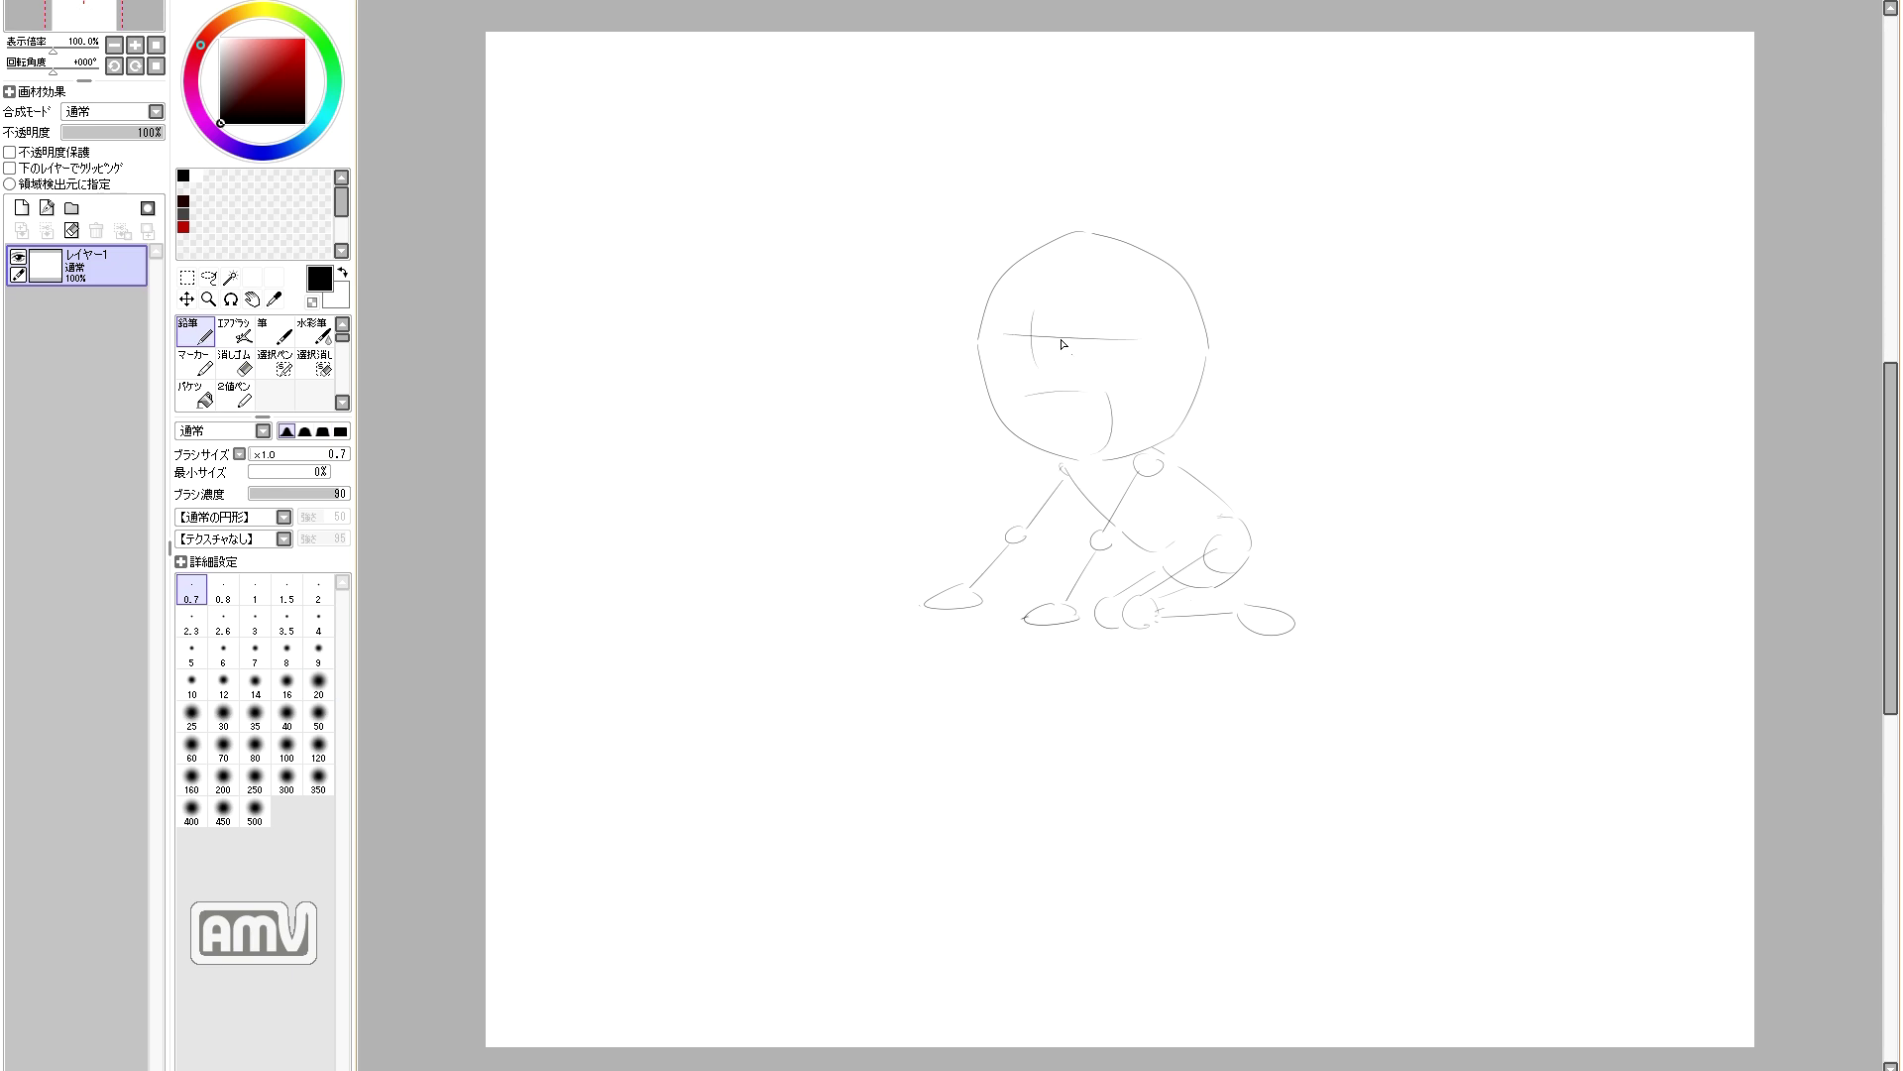
# Step: Flesh out the folded legs with thigh and calf outlines between the hip, knees and foot
pyautogui.press('e')
pyautogui.press('n')
pyautogui.press('e')
pyautogui.press('n')
pyautogui.moveTo(1211, 543)
pyautogui.mouseDown()
pyautogui.moveTo(1118, 596)
pyautogui.moveTo(1242, 618)
pyautogui.moveTo(1123, 599)
pyautogui.moveTo(1162, 617)
pyautogui.mouseUp()
pyautogui.hotkey('ctrl', 'z')
pyautogui.hotkey('ctrl', 'z')
pyautogui.press('e')
pyautogui.press('n')
pyautogui.press('e')
pyautogui.press('n')
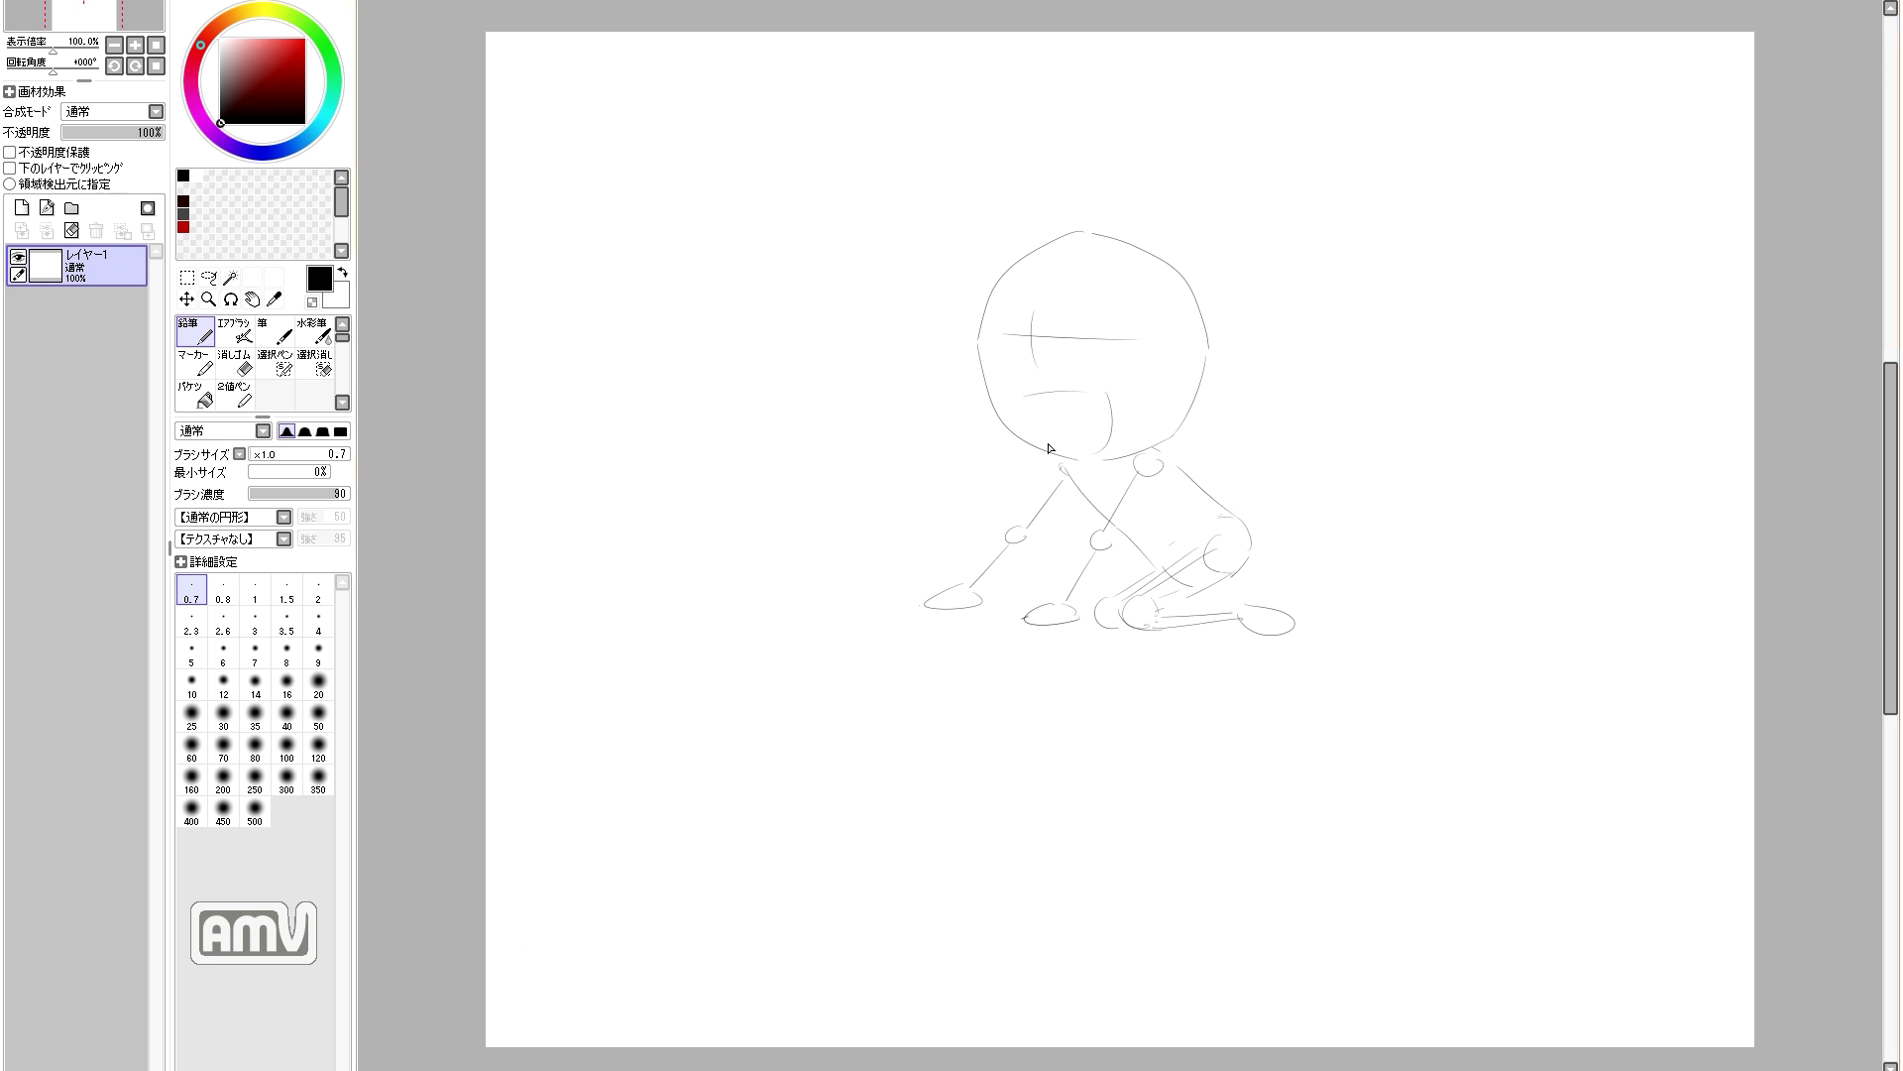
# Step: Redraw the right arm's upper segment more upright, from the shoulder to the elbow joint
pyautogui.press('e')
pyautogui.press('n')
pyautogui.moveTo(1138, 486)
pyautogui.mouseDown()
pyautogui.moveTo(1112, 623)
pyautogui.moveTo(1129, 626)
pyautogui.moveTo(1095, 548)
pyautogui.moveTo(1136, 480)
pyautogui.moveTo(1128, 536)
pyautogui.mouseUp()
pyautogui.press('e')
pyautogui.press('n')
# Step: Erase the slanted left arm and redraw it straight down beneath the shoulder
pyautogui.press('e')
pyautogui.moveTo(979, 597)
pyautogui.mouseDown()
pyautogui.moveTo(918, 603)
pyautogui.moveTo(1057, 487)
pyautogui.moveTo(1041, 533)
pyautogui.moveTo(1058, 482)
pyautogui.mouseUp()
pyautogui.press('n')
pyautogui.press('e')
pyautogui.press('n')
pyautogui.moveTo(1062, 480); pyautogui.dragTo(1074, 548)
pyautogui.moveTo(1064, 561)
pyautogui.mouseDown()
pyautogui.moveTo(1065, 612)
pyautogui.moveTo(1087, 627)
pyautogui.moveTo(1243, 606)
pyautogui.moveTo(1228, 572)
pyautogui.mouseUp()
pyautogui.hotkey('ctrl', 'z')
pyautogui.hotkey('ctrl', 'z')
# Step: Erase the hip and knee construction circles and clean the folded leg into a single outline
pyautogui.press('e')
pyautogui.press('n')
pyautogui.moveTo(1231, 575)
pyautogui.mouseDown()
pyautogui.moveTo(1171, 607)
pyautogui.moveTo(1245, 606)
pyautogui.mouseUp()
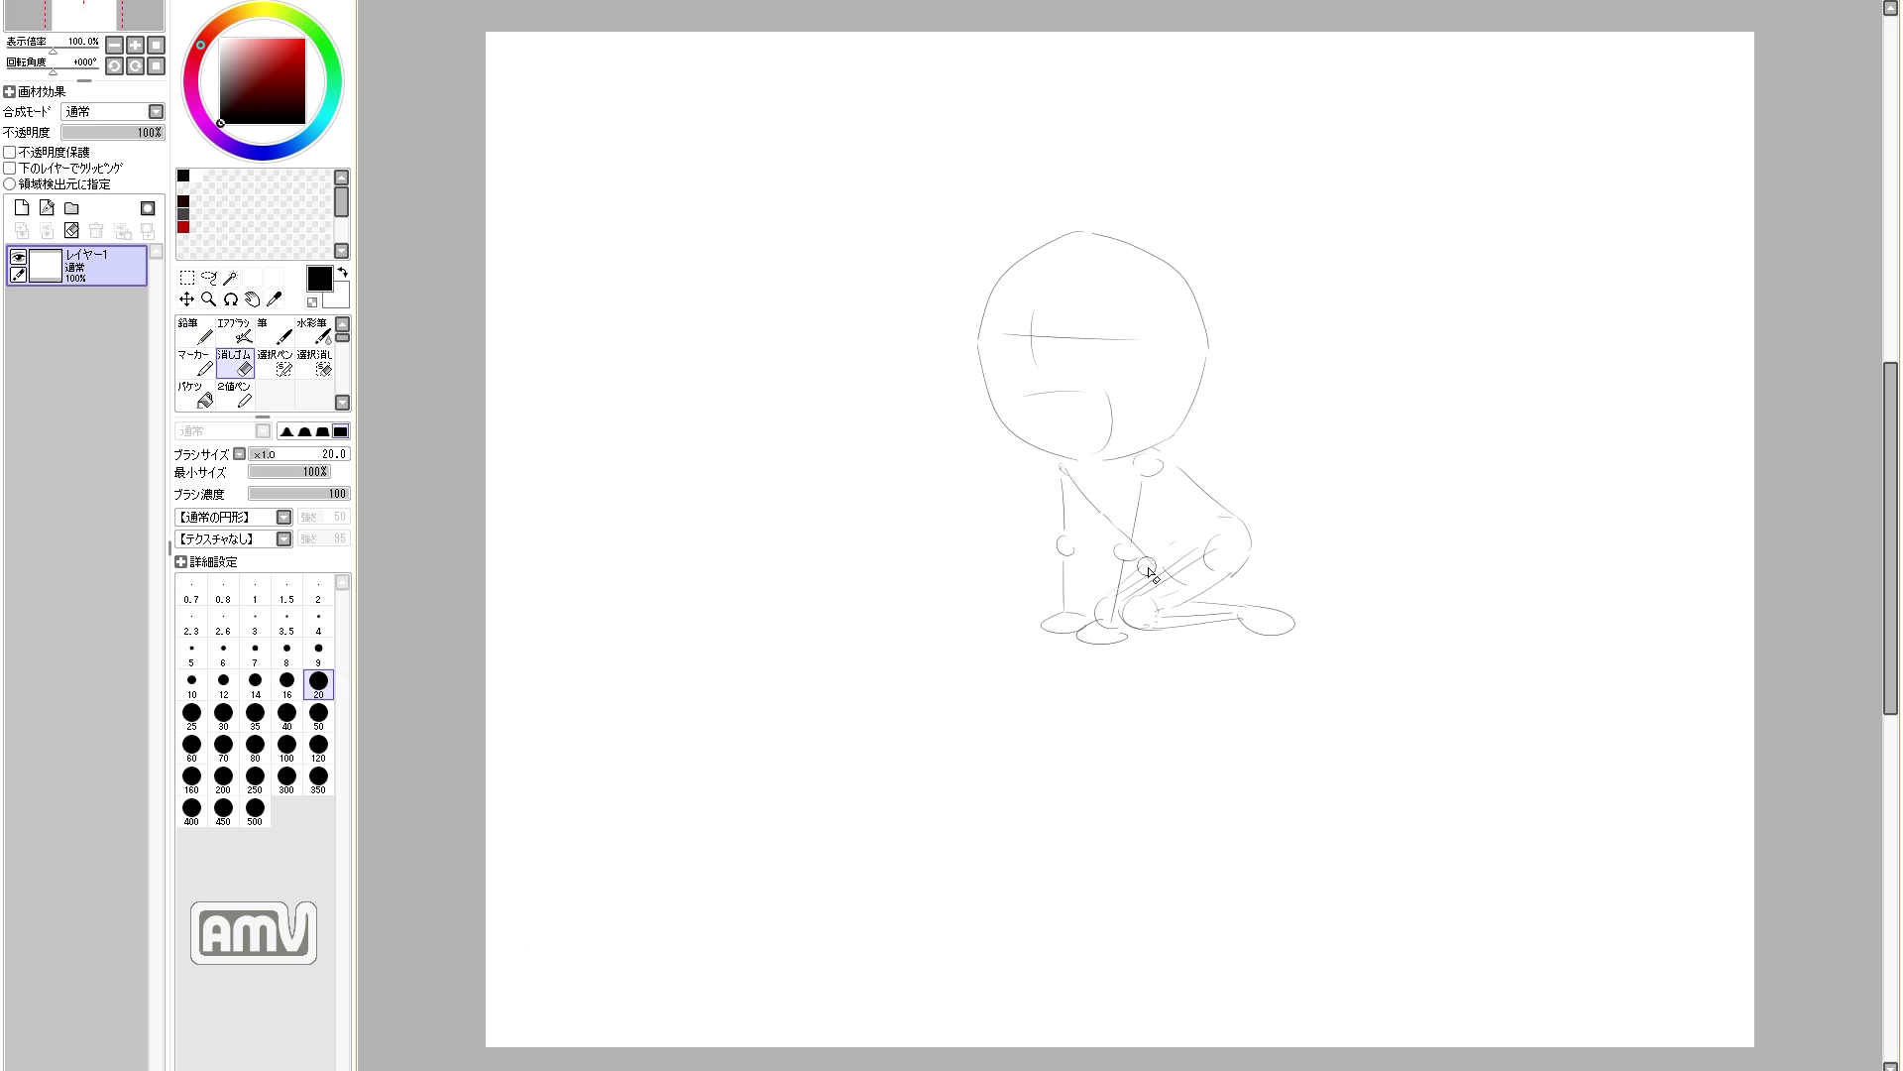
pyautogui.press('e')
pyautogui.moveTo(1217, 530)
pyautogui.mouseDown()
pyautogui.moveTo(1140, 610)
pyautogui.moveTo(1241, 618)
pyautogui.moveTo(1132, 594)
pyautogui.moveTo(1173, 565)
pyautogui.mouseUp()
pyautogui.press('n')
pyautogui.hotkey('ctrl', 'z')
pyautogui.press('e')
pyautogui.press('n')
pyautogui.press('e')
pyautogui.press('n')
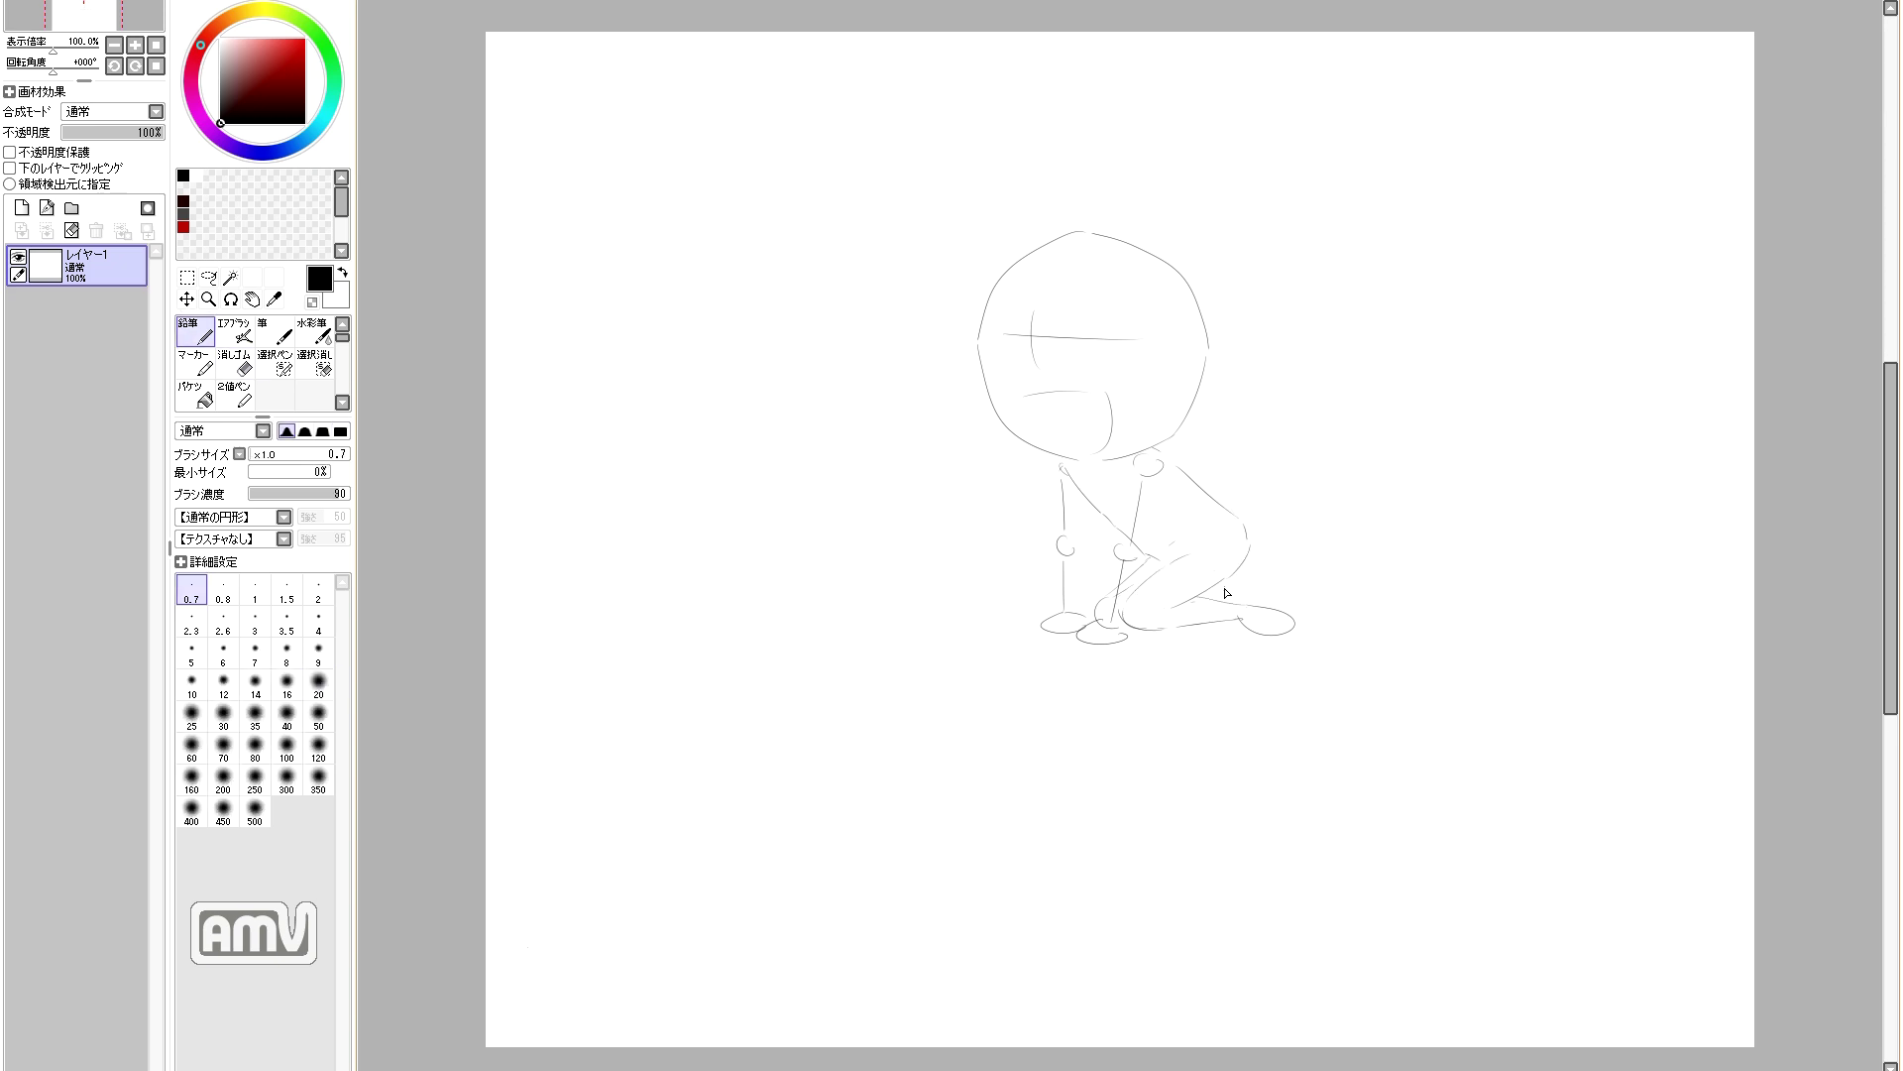
# Step: Rework the outline where the lower back curves into the hip
pyautogui.press('e')
pyautogui.press('n')
pyautogui.moveTo(1231, 511); pyautogui.dragTo(1241, 554)
pyautogui.hotkey('ctrl', 'z')
pyautogui.hotkey('ctrl', 'z')
pyautogui.hotkey('ctrl', 'z')
# Step: Erase the left arm's stick line and start its outer contour from the shoulder to the wrist
pyautogui.press('e')
pyautogui.moveTo(1061, 480)
pyautogui.mouseDown()
pyautogui.moveTo(1052, 540)
pyautogui.moveTo(1066, 462)
pyautogui.moveTo(1060, 521)
pyautogui.moveTo(1085, 505)
pyautogui.moveTo(1056, 530)
pyautogui.moveTo(1065, 475)
pyautogui.moveTo(1054, 602)
pyautogui.mouseUp()
pyautogui.press('n')
pyautogui.press('e')
pyautogui.press('n')
pyautogui.press('e')
pyautogui.press('n')
pyautogui.press('e')
pyautogui.press('n')
# Step: Draw the inner contour of the left forearm and refine the hand at its wrist
pyautogui.hotkey('ctrl', 'z')
pyautogui.press('e')
pyautogui.press('n')
pyautogui.press('e')
pyautogui.press('n')
pyautogui.press('e')
pyautogui.press('n')
pyautogui.moveTo(1079, 546)
pyautogui.mouseDown()
pyautogui.moveTo(1060, 597)
pyautogui.moveTo(1064, 503)
pyautogui.moveTo(1053, 616)
pyautogui.mouseUp()
pyautogui.press('e')
pyautogui.press('n')
# Step: Redraw the right forearm and its hand on the ground beside the knee
pyautogui.hotkey('ctrl', 'z')
pyautogui.press('e')
pyautogui.press('n')
pyautogui.moveTo(1140, 566); pyautogui.dragTo(1099, 621)
pyautogui.press('e')
pyautogui.press('n')
pyautogui.press('e')
pyautogui.press('n')
# Step: Touch up the left hand, erasing excess construction lines around it
pyautogui.press('e')
pyautogui.moveTo(1078, 615)
pyautogui.mouseDown()
pyautogui.moveTo(1045, 622)
pyautogui.moveTo(1046, 600)
pyautogui.mouseUp()
pyautogui.press('n')
pyautogui.hotkey('ctrl', 'z')
# Step: Redraw the right arm's contour from shoulder to wrist and erase the construction lines at its elbow and forearm
pyautogui.moveTo(1158, 477)
pyautogui.mouseDown()
pyautogui.moveTo(1133, 546)
pyautogui.moveTo(1067, 637)
pyautogui.moveTo(1131, 578)
pyautogui.moveTo(1120, 633)
pyautogui.mouseUp()
pyautogui.press('e')
pyautogui.press('n')
pyautogui.press('e')
pyautogui.press('n')
pyautogui.moveTo(1119, 543); pyautogui.dragTo(1117, 632)
pyautogui.press('e')
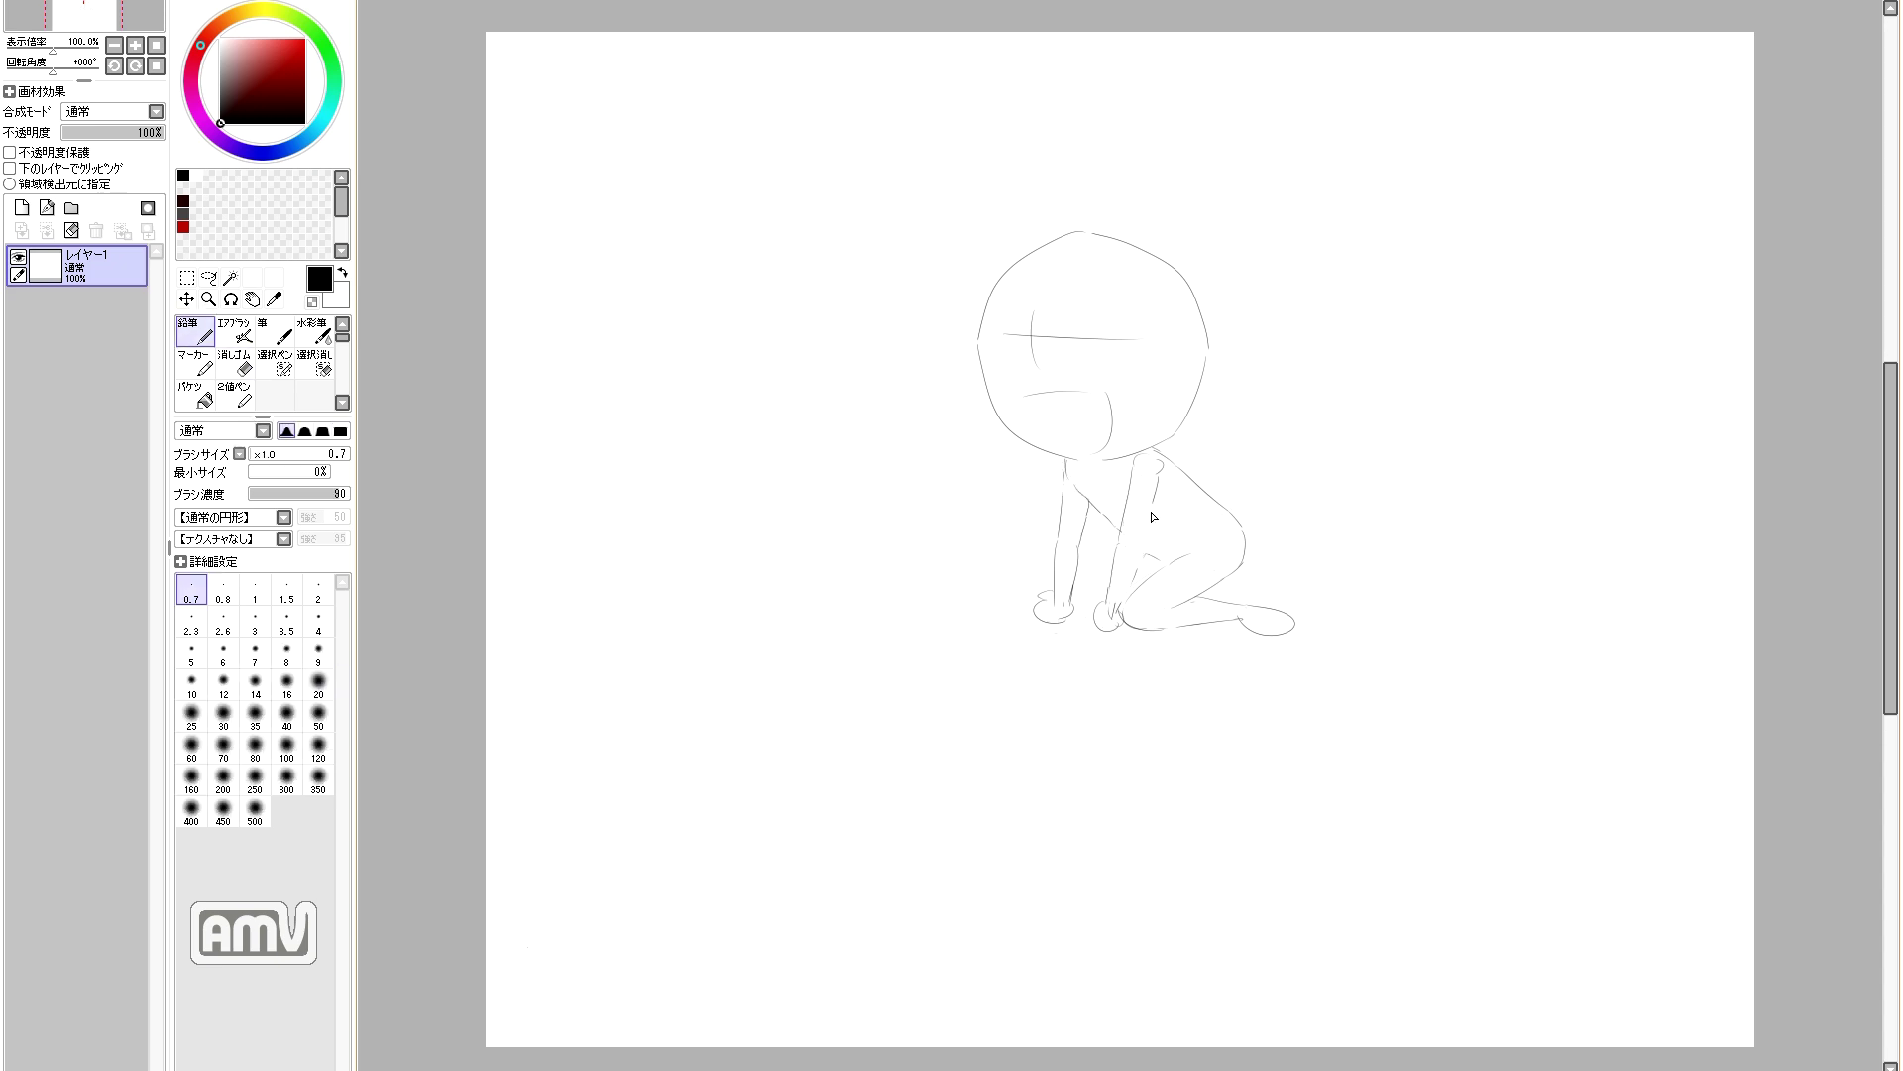
# Step: Redraw the head's crown as a rounder curve and rework the cheek contour below eye level
pyautogui.press('n')
pyautogui.moveTo(1057, 240); pyautogui.dragTo(1117, 240)
pyautogui.press('e')
pyautogui.moveTo(978, 347); pyautogui.dragTo(990, 399)
pyautogui.press('n')
pyautogui.moveTo(981, 344); pyautogui.dragTo(981, 396)
pyautogui.hotkey('ctrl', 'z')
pyautogui.press('e')
pyautogui.press('n')
pyautogui.moveTo(994, 407); pyautogui.dragTo(1018, 436)
pyautogui.hotkey('ctrl', 'z')
# Step: Redraw the face contour from the forehead to eye level and clean up the stray lines around it
pyautogui.moveTo(988, 297); pyautogui.dragTo(980, 342)
pyautogui.press('e')
pyautogui.press('n')
pyautogui.press('e')
pyautogui.press('n')
pyautogui.press('e')
pyautogui.press('n')
pyautogui.press('e')
pyautogui.press('n')
# Step: Erase and reshape the left hand's outline on the ground below the wrist
pyautogui.press('e')
pyautogui.moveTo(1043, 625); pyautogui.dragTo(1039, 596)
pyautogui.press('n')
pyautogui.moveTo(1053, 590)
pyautogui.mouseDown()
pyautogui.moveTo(1043, 619)
pyautogui.moveTo(1072, 607)
pyautogui.moveTo(1051, 620)
pyautogui.mouseUp()
pyautogui.hotkey('ctrl', 'z')
pyautogui.press('e')
pyautogui.press('n')
pyautogui.press('e')
pyautogui.press('n')
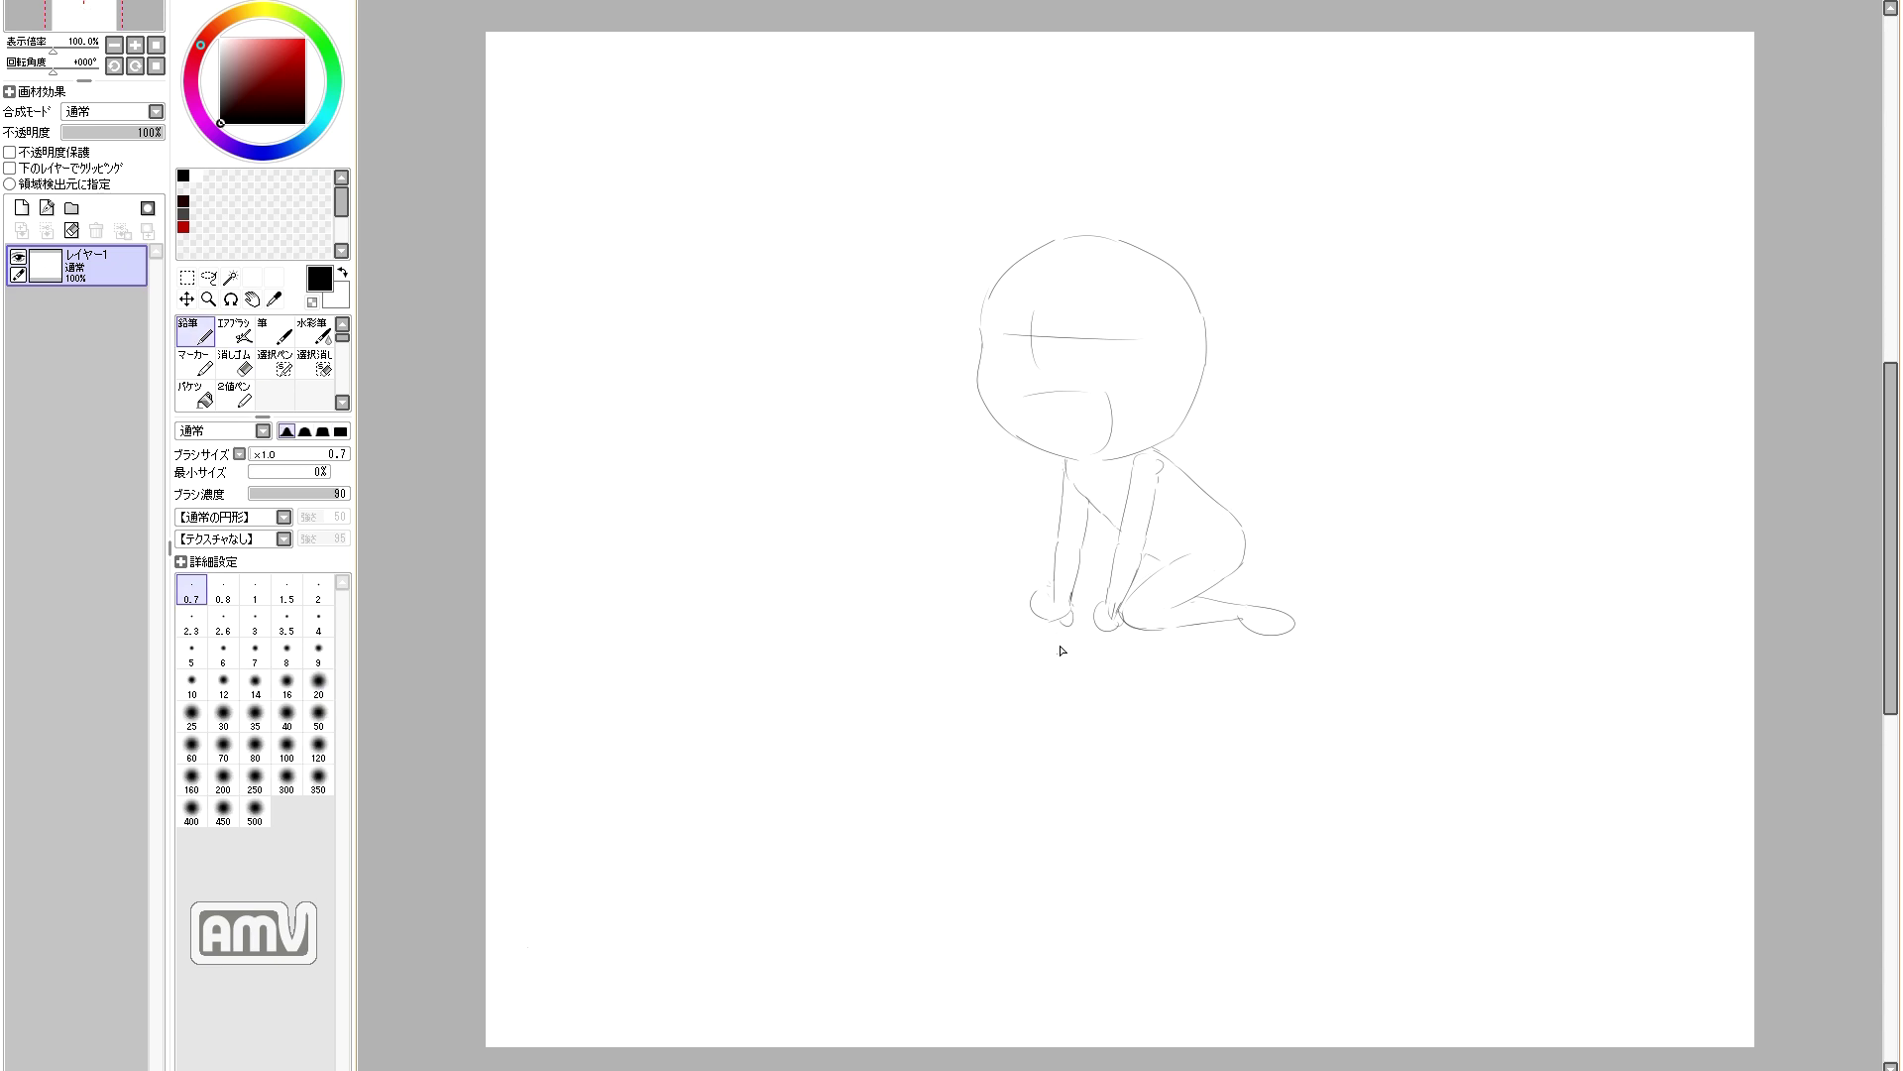
# Step: Erase and redraw the right hand's outline on the ground beside the knee
pyautogui.press('e')
pyautogui.press('n')
pyautogui.moveTo(1112, 612)
pyautogui.mouseDown()
pyautogui.moveTo(1127, 632)
pyautogui.moveTo(1101, 615)
pyautogui.mouseUp()
pyautogui.press('e')
pyautogui.press('n')
pyautogui.moveTo(1101, 614)
pyautogui.mouseDown()
pyautogui.moveTo(1126, 634)
pyautogui.moveTo(1101, 634)
pyautogui.mouseUp()
pyautogui.press('e')
pyautogui.press('n')
pyautogui.press('e')
pyautogui.press('n')
# Step: Redraw the right arm's rear contour from the shoulder down to the elbow
pyautogui.moveTo(1158, 480); pyautogui.dragTo(1140, 562)
pyautogui.press('e')
pyautogui.press('n')
# Step: Erase the rounded foot and redraw the folded lower leg and sole with a tapered foot
pyautogui.press('e')
pyautogui.moveTo(1213, 601); pyautogui.dragTo(1243, 614)
pyautogui.press('n')
pyautogui.moveTo(1197, 598)
pyautogui.mouseDown()
pyautogui.moveTo(1234, 597)
pyautogui.moveTo(1144, 630)
pyautogui.mouseUp()
pyautogui.press('e')
pyautogui.press('n')
pyautogui.moveTo(1145, 631); pyautogui.dragTo(1235, 596)
pyautogui.press('e')
pyautogui.press('n')
pyautogui.moveTo(1216, 622)
pyautogui.mouseDown()
pyautogui.moveTo(1288, 613)
pyautogui.moveTo(1243, 618)
pyautogui.mouseUp()
pyautogui.hotkey('ctrl', 'z')
pyautogui.press('e')
pyautogui.press('n')
# Step: Smooth the curve from the hip to the folded leg and close the head outline's gap at the forehead
pyautogui.moveTo(1242, 540)
pyautogui.mouseDown()
pyautogui.moveTo(1197, 487)
pyautogui.moveTo(1247, 547)
pyautogui.mouseUp()
pyautogui.press('e')
pyautogui.moveTo(1246, 555); pyautogui.dragTo(1215, 593)
pyautogui.press('n')
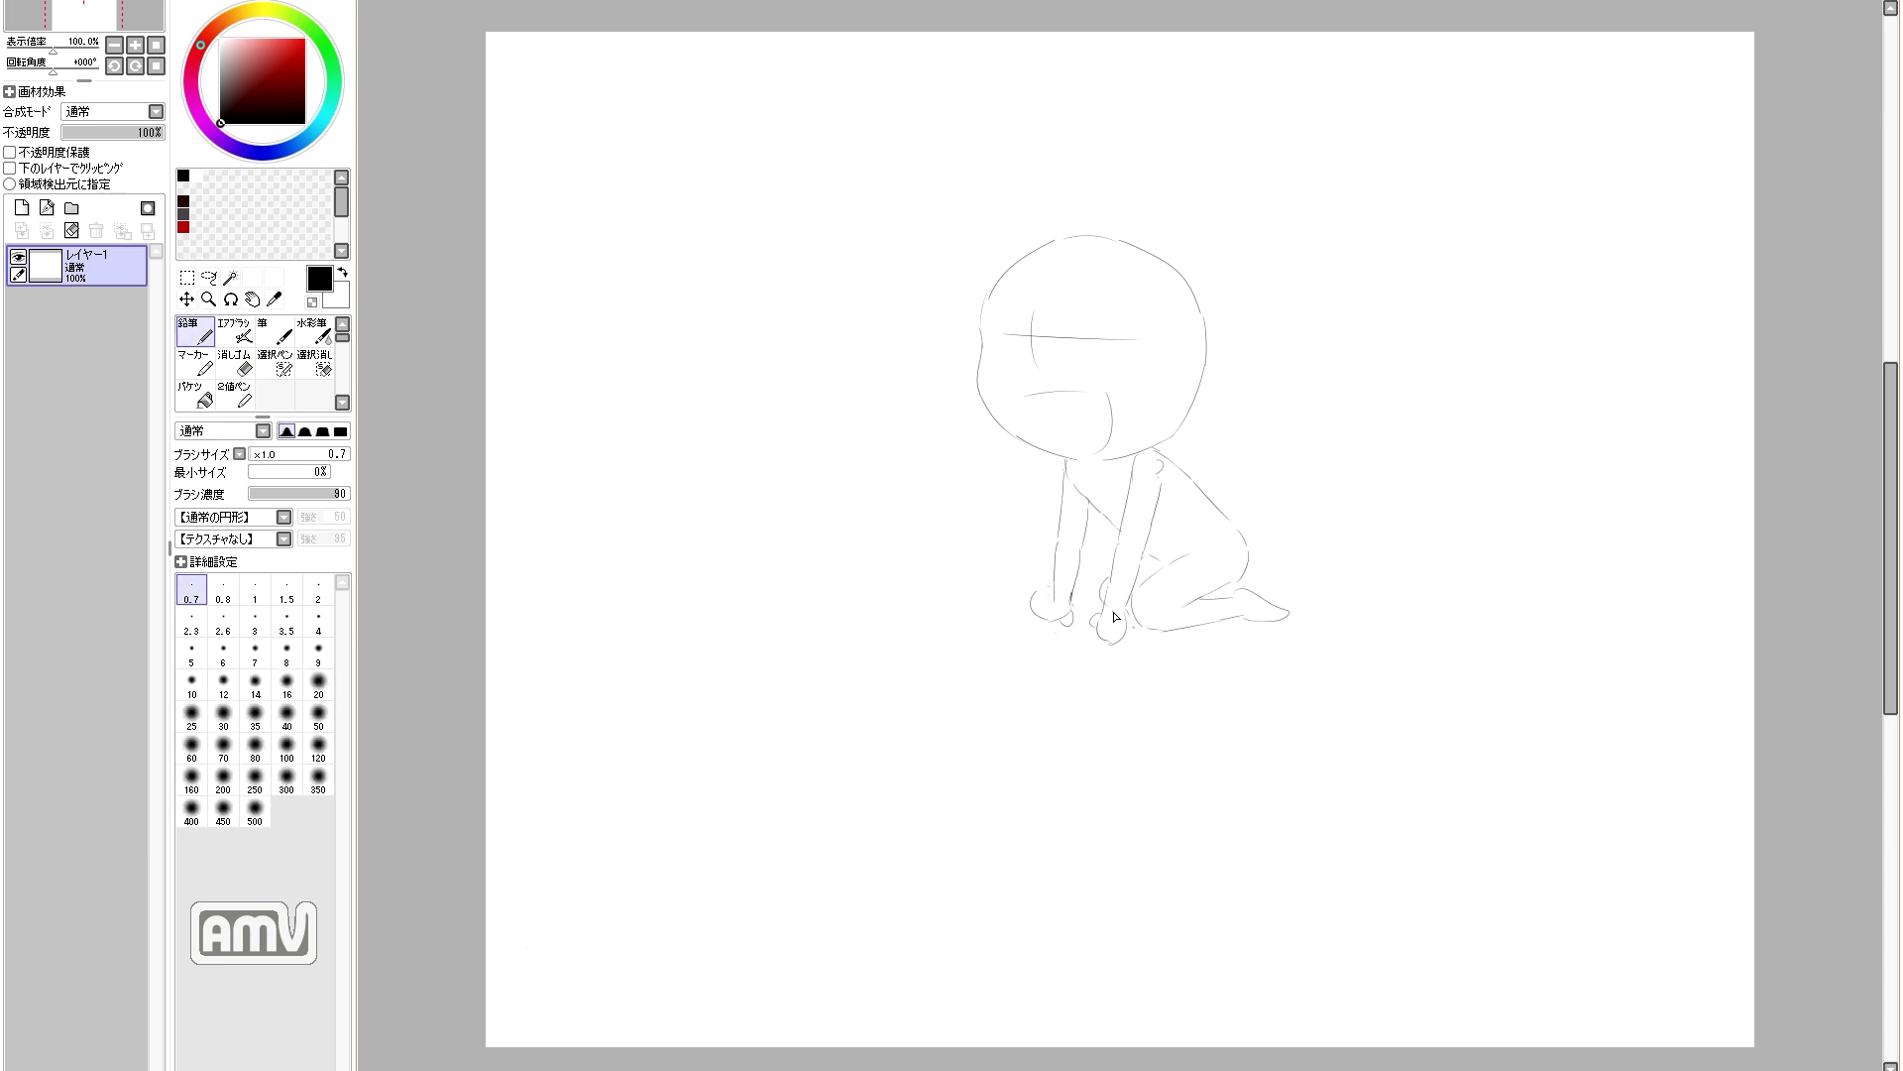
pyautogui.moveTo(1004, 277); pyautogui.dragTo(982, 323)
# Step: Reshape both hands on the ground and undo the last two edits on the body sketch
pyautogui.press('e')
pyautogui.moveTo(1094, 616)
pyautogui.mouseDown()
pyautogui.moveTo(1108, 644)
pyautogui.moveTo(1062, 608)
pyautogui.mouseUp()
pyautogui.press('n')
pyautogui.press('e')
pyautogui.press('n')
pyautogui.press('e')
pyautogui.press('n')
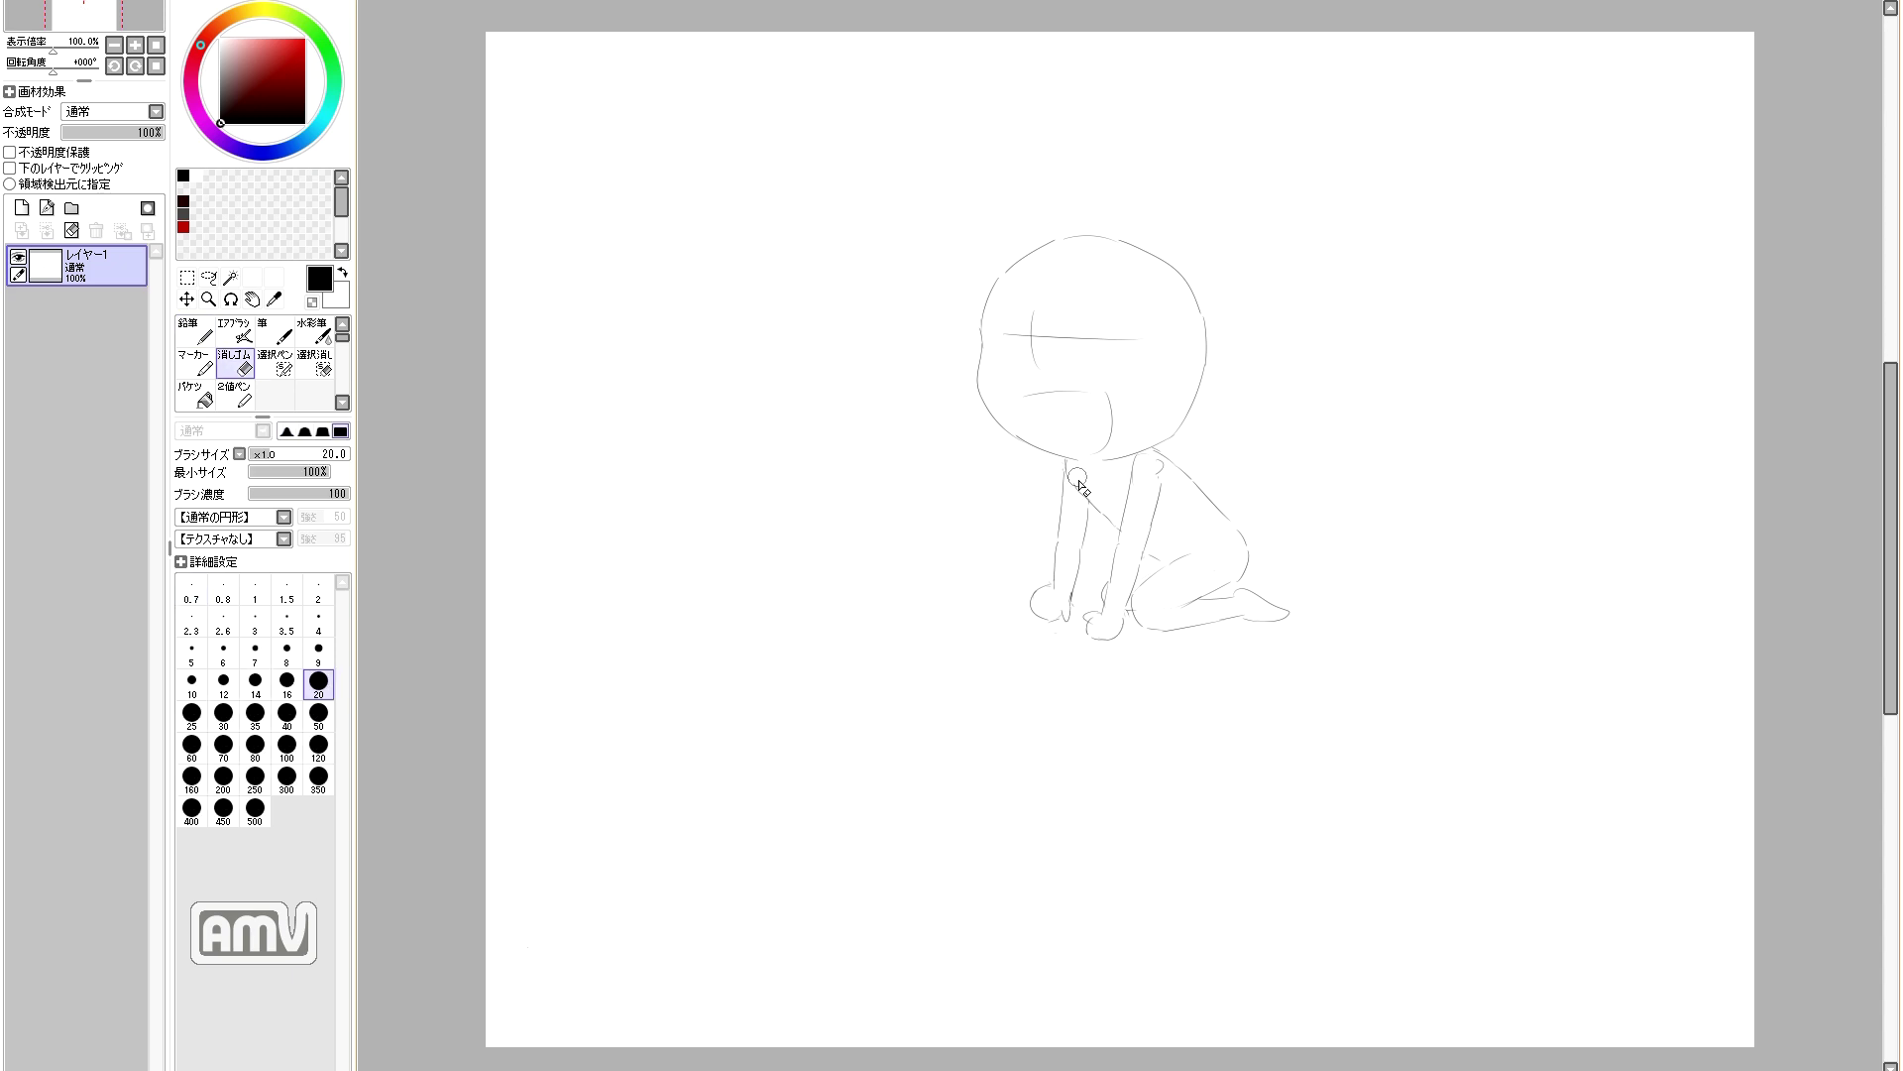
pyautogui.hotkey('ctrl', 'z')
pyautogui.hotkey('ctrl', 'z')
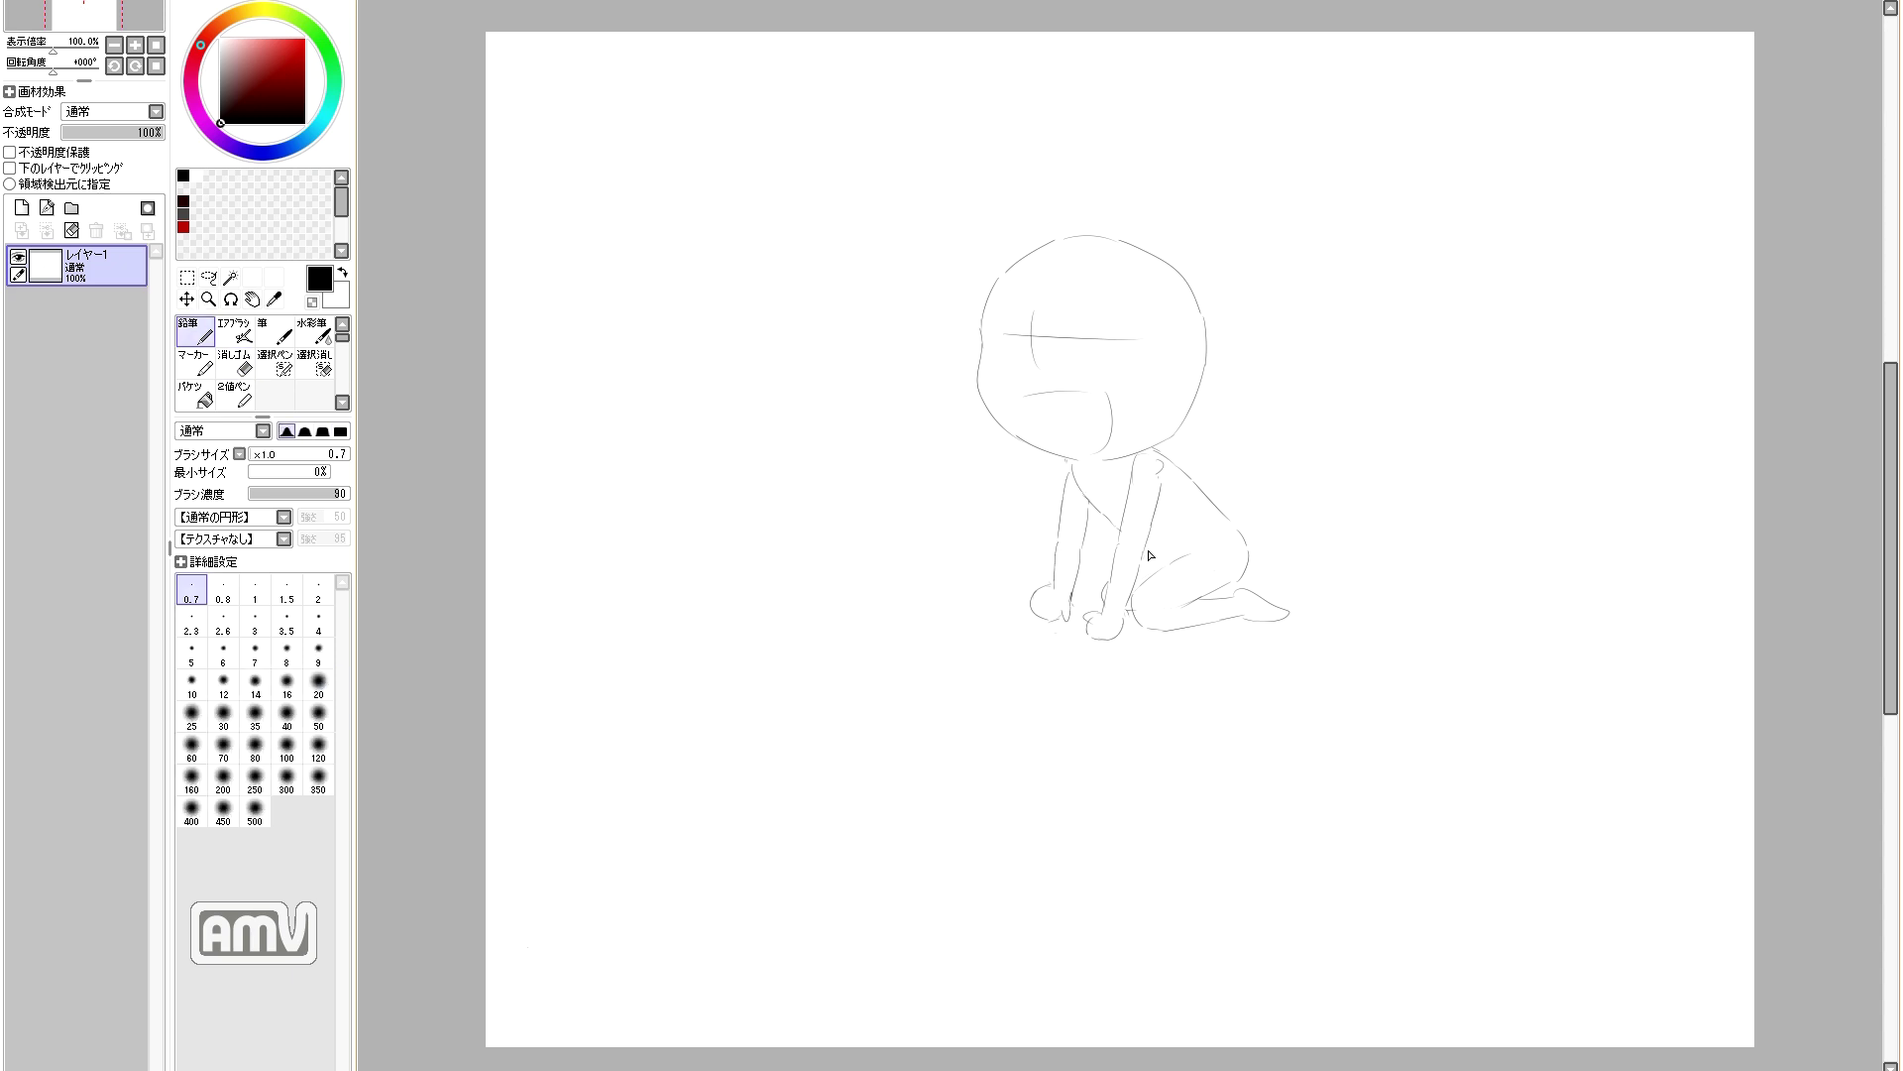
# Step: Sketch pointed hair strands along the face side of the head, from the forehead to below the cheek
pyautogui.moveTo(1017, 231)
pyautogui.mouseDown()
pyautogui.moveTo(969, 256)
pyautogui.moveTo(955, 389)
pyautogui.mouseUp()
pyautogui.hotkey('ctrl', 'z')
pyautogui.moveTo(968, 298); pyautogui.dragTo(956, 478)
pyautogui.hotkey('ctrl', 'z')
pyautogui.moveTo(968, 360); pyautogui.dragTo(978, 465)
pyautogui.hotkey('ctrl', 'z')
pyautogui.moveTo(1000, 444); pyautogui.dragTo(978, 465)
pyautogui.moveTo(1003, 429); pyautogui.dragTo(1013, 495)
pyautogui.moveTo(1026, 460); pyautogui.dragTo(1013, 495)
# Step: Draw the outer hair arc over the crown and continue it into pointed strands behind the head
pyautogui.moveTo(1050, 222); pyautogui.dragTo(1168, 234)
pyautogui.hotkey('ctrl', 'z')
pyautogui.moveTo(1029, 226)
pyautogui.mouseDown()
pyautogui.moveTo(1102, 215)
pyautogui.moveTo(1188, 255)
pyautogui.moveTo(1229, 375)
pyautogui.moveTo(1220, 434)
pyautogui.mouseUp()
pyautogui.moveTo(1202, 399)
pyautogui.mouseDown()
pyautogui.moveTo(1188, 451)
pyautogui.moveTo(1150, 436)
pyautogui.moveTo(1157, 470)
pyautogui.moveTo(1156, 446)
pyautogui.moveTo(1171, 460)
pyautogui.mouseUp()
pyautogui.hotkey('ctrl', 'z')
pyautogui.hotkey('ctrl', 'z')
pyautogui.moveTo(1199, 415); pyautogui.dragTo(1171, 459)
# Step: Erase and redraw the hair strands beside the cheek and under the chin with sharper tips
pyautogui.press('e')
pyautogui.moveTo(1015, 470); pyautogui.dragTo(1013, 495)
pyautogui.press('n')
pyautogui.moveTo(1003, 431)
pyautogui.mouseDown()
pyautogui.moveTo(1027, 481)
pyautogui.moveTo(1025, 449)
pyautogui.mouseUp()
pyautogui.press('e')
pyautogui.moveTo(984, 413); pyautogui.dragTo(979, 466)
pyautogui.press('n')
pyautogui.moveTo(966, 363); pyautogui.dragTo(991, 455)
pyautogui.moveTo(991, 455)
pyautogui.mouseDown()
pyautogui.moveTo(994, 429)
pyautogui.moveTo(1071, 478)
pyautogui.mouseUp()
pyautogui.moveTo(1072, 477); pyautogui.dragTo(1058, 457)
# Step: Sketch two oval eyes along the face's horizontal guideline
pyautogui.moveTo(1006, 315)
pyautogui.mouseDown()
pyautogui.moveTo(1009, 365)
pyautogui.moveTo(1007, 317)
pyautogui.moveTo(1099, 343)
pyautogui.moveTo(1080, 359)
pyautogui.mouseUp()
pyautogui.moveTo(1068, 318)
pyautogui.mouseDown()
pyautogui.moveTo(1119, 336)
pyautogui.moveTo(1099, 349)
pyautogui.mouseUp()
pyautogui.hotkey('ctrl', 'z')
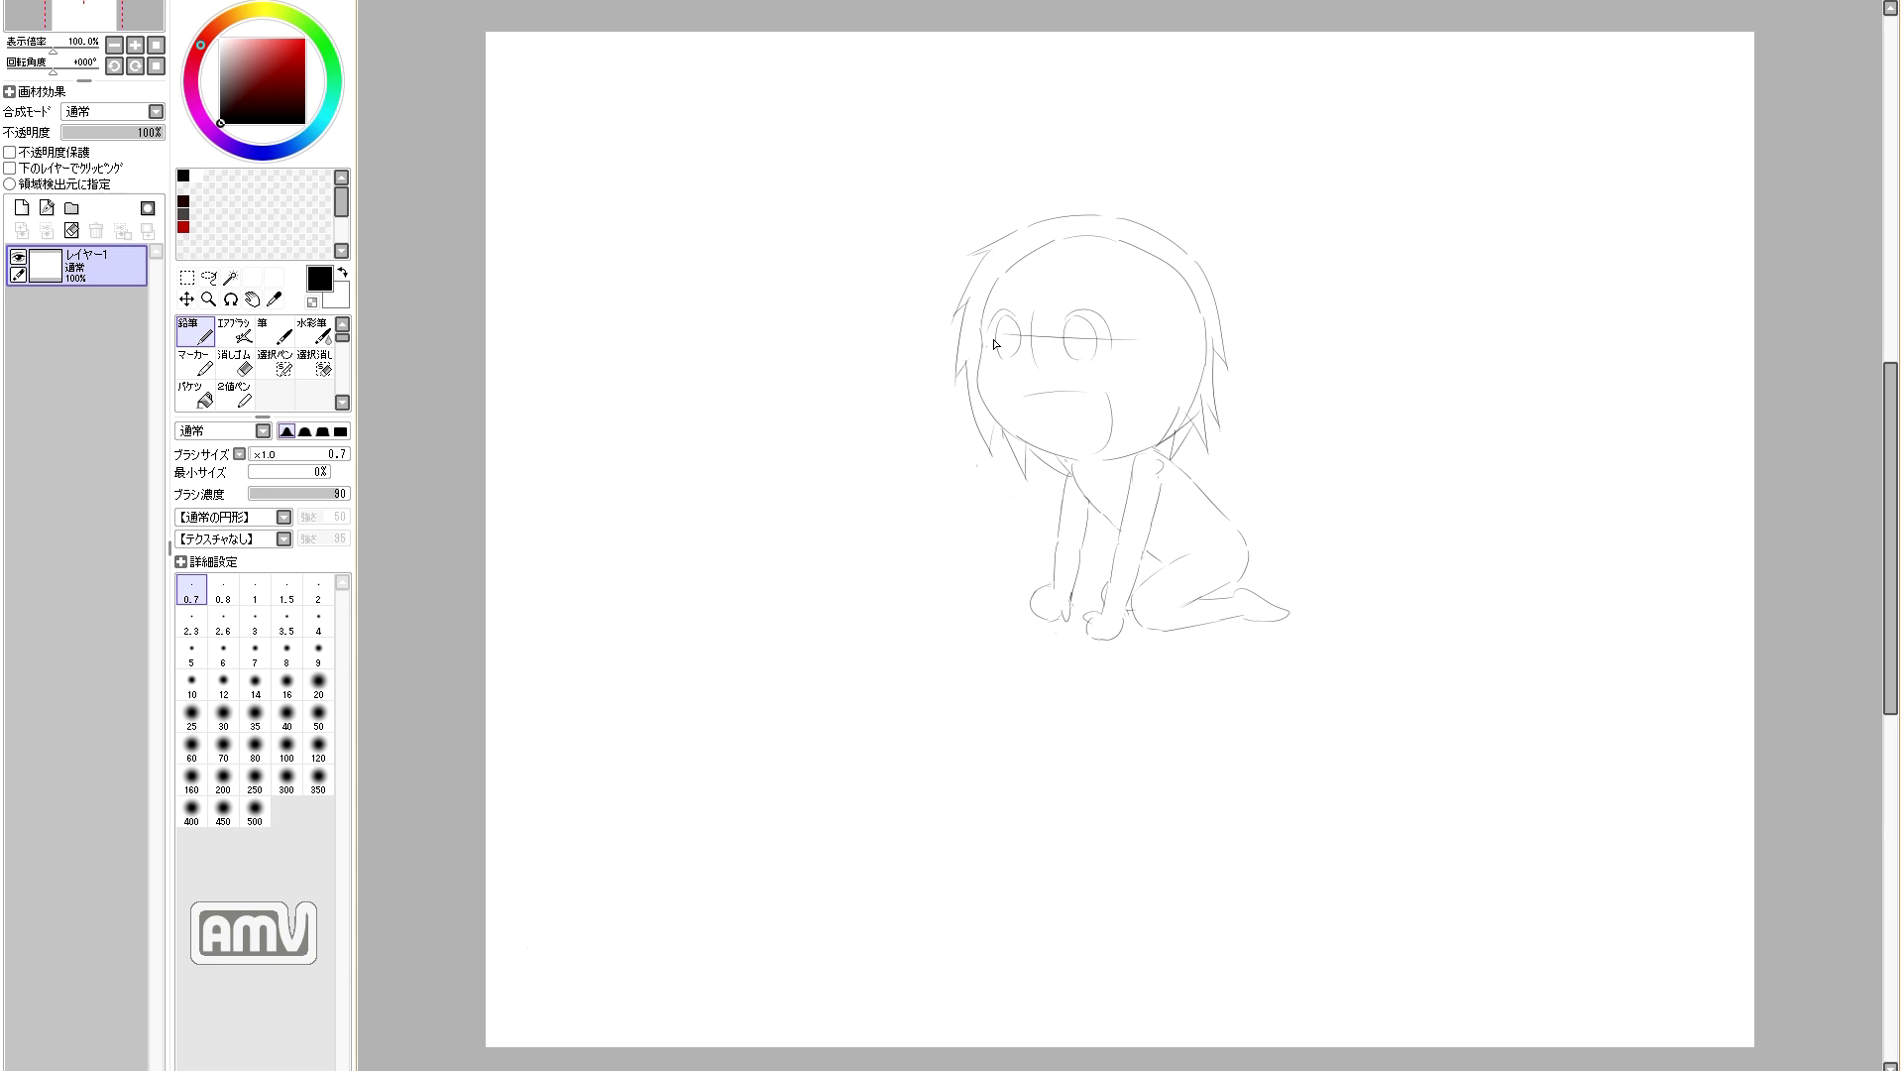
# Step: Draw a wide open mouth from the mouth guideline and refine its outer edge
pyautogui.moveTo(1020, 397); pyautogui.dragTo(1028, 441)
pyautogui.press('e')
pyautogui.moveTo(1107, 392); pyautogui.dragTo(1081, 458)
pyautogui.press('n')
pyautogui.hotkey('ctrl', 'z')
pyautogui.hotkey('ctrl', 'z')
# Step: Draw pointed bangs and side locks around the ear, and erase the skull outline inside the hair
pyautogui.moveTo(1039, 273)
pyautogui.mouseDown()
pyautogui.moveTo(1013, 323)
pyautogui.moveTo(1079, 268)
pyautogui.moveTo(1106, 327)
pyautogui.mouseUp()
pyautogui.moveTo(1115, 265)
pyautogui.mouseDown()
pyautogui.moveTo(1194, 452)
pyautogui.moveTo(1171, 412)
pyautogui.mouseUp()
pyautogui.press('e')
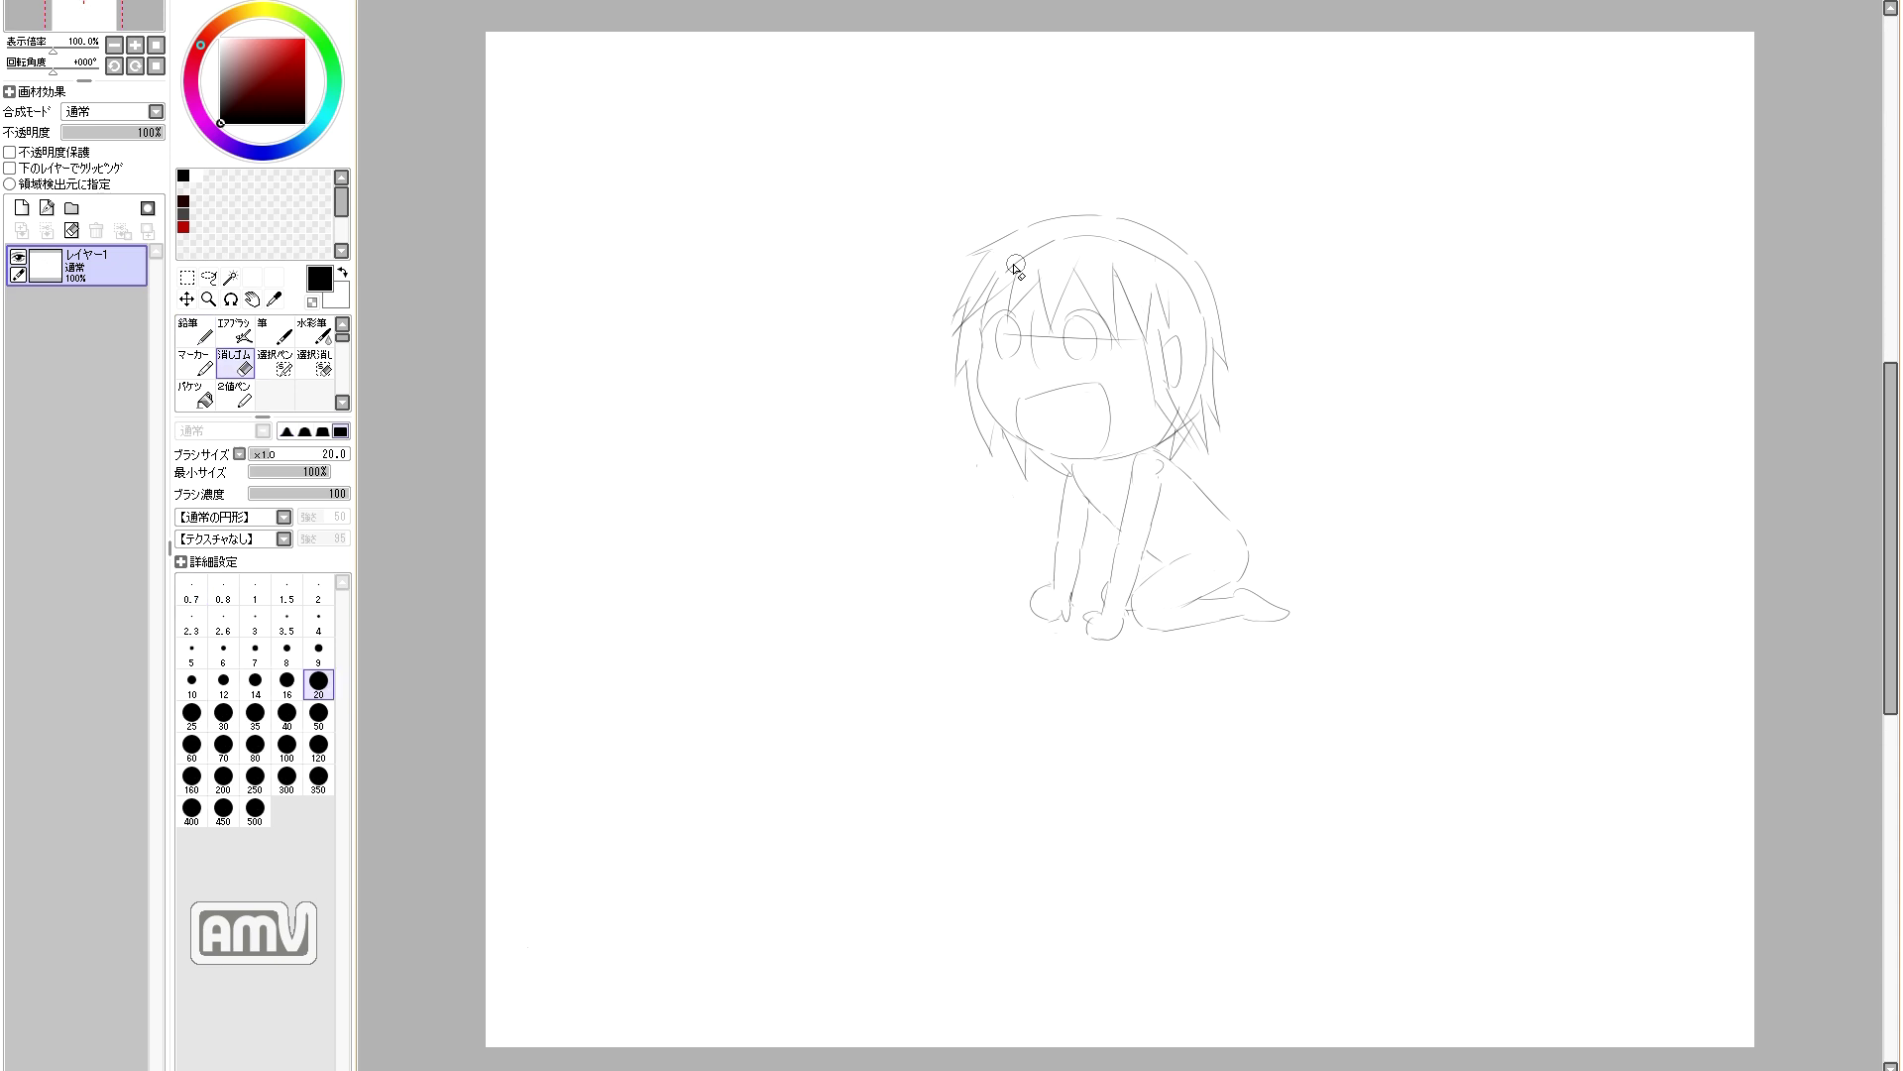
pyautogui.press('n')
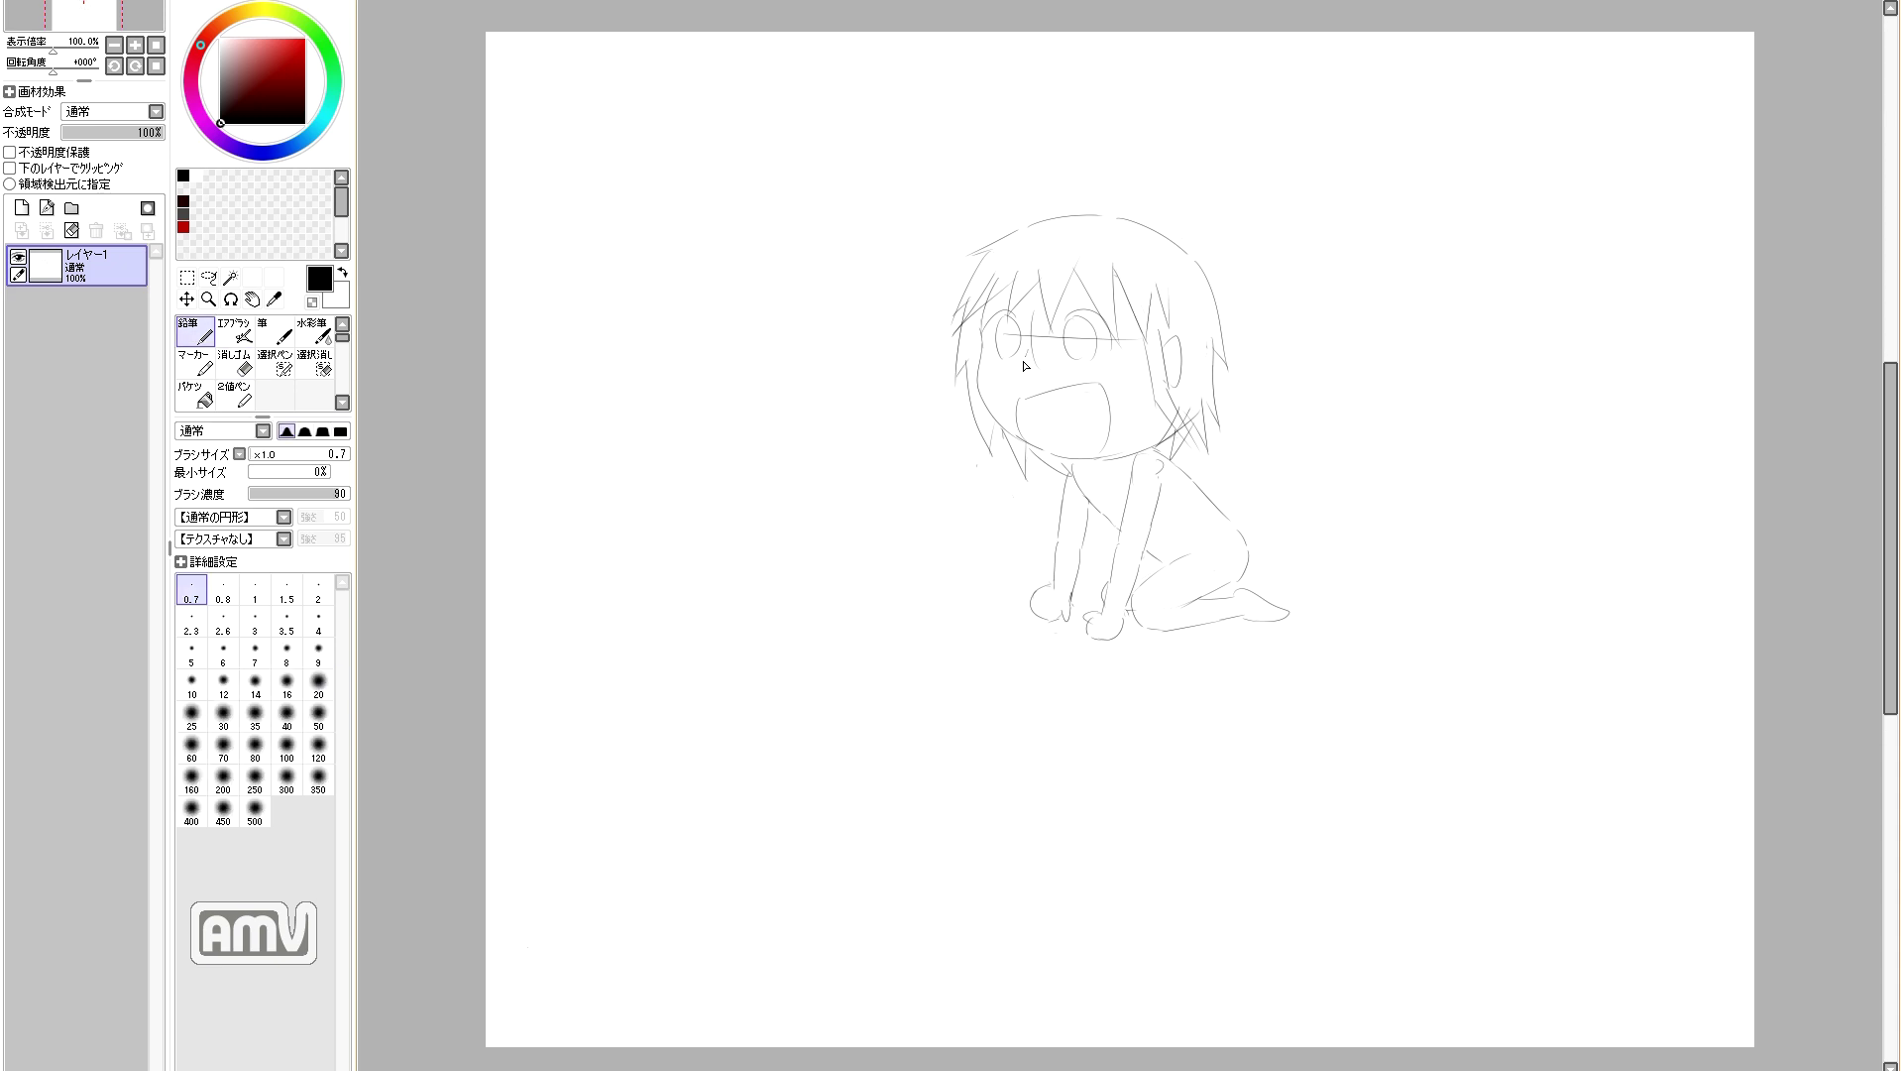
pyautogui.press('e')
pyautogui.press('n')
pyautogui.hotkey('ctrl', 'z')
pyautogui.press('e')
pyautogui.press('n')
pyautogui.hotkey('ctrl', 'z')
pyautogui.press('e')
pyautogui.press('n')
pyautogui.moveTo(1023, 384); pyautogui.dragTo(1080, 415)
pyautogui.moveTo(1020, 388)
pyautogui.mouseDown()
pyautogui.moveTo(1021, 417)
pyautogui.moveTo(1046, 425)
pyautogui.moveTo(1030, 429)
pyautogui.moveTo(1023, 388)
pyautogui.moveTo(1083, 423)
pyautogui.moveTo(1024, 414)
pyautogui.moveTo(1083, 414)
pyautogui.moveTo(1046, 423)
pyautogui.moveTo(1067, 408)
pyautogui.moveTo(1027, 389)
pyautogui.moveTo(1078, 427)
pyautogui.moveTo(1090, 385)
pyautogui.mouseUp()
pyautogui.hotkey('ctrl', 'z')
pyautogui.hotkey('ctrl', 'z')
pyautogui.hotkey('ctrl', 'z')
pyautogui.hotkey('ctrl', 'z')
pyautogui.hotkey('ctrl', 'z')
# Step: Redraw the open mouth smaller with a rounded lower edge, and refine the chin line below it
pyautogui.press('e')
pyautogui.press('n')
pyautogui.press('e')
pyautogui.moveTo(1083, 459); pyautogui.dragTo(1121, 444)
pyautogui.press('n')
pyautogui.press('e')
pyautogui.press('n')
pyautogui.press('e')
pyautogui.press('n')
# Step: Select the whole head, shift it slightly toward the character's back, and deselect it
pyautogui.click(279, 364)
pyautogui.moveTo(1043, 182)
pyautogui.mouseDown()
pyautogui.moveTo(1211, 437)
pyautogui.moveTo(1115, 288)
pyautogui.mouseUp()
pyautogui.moveTo(1086, 352)
pyautogui.mouseDown()
pyautogui.moveTo(1021, 475)
pyautogui.moveTo(1167, 423)
pyautogui.mouseUp()
pyautogui.press('v')
pyautogui.moveTo(1150, 342); pyautogui.dragTo(1168, 357)
pyautogui.hotkey('ctrl', 'd')
pyautogui.press('n')
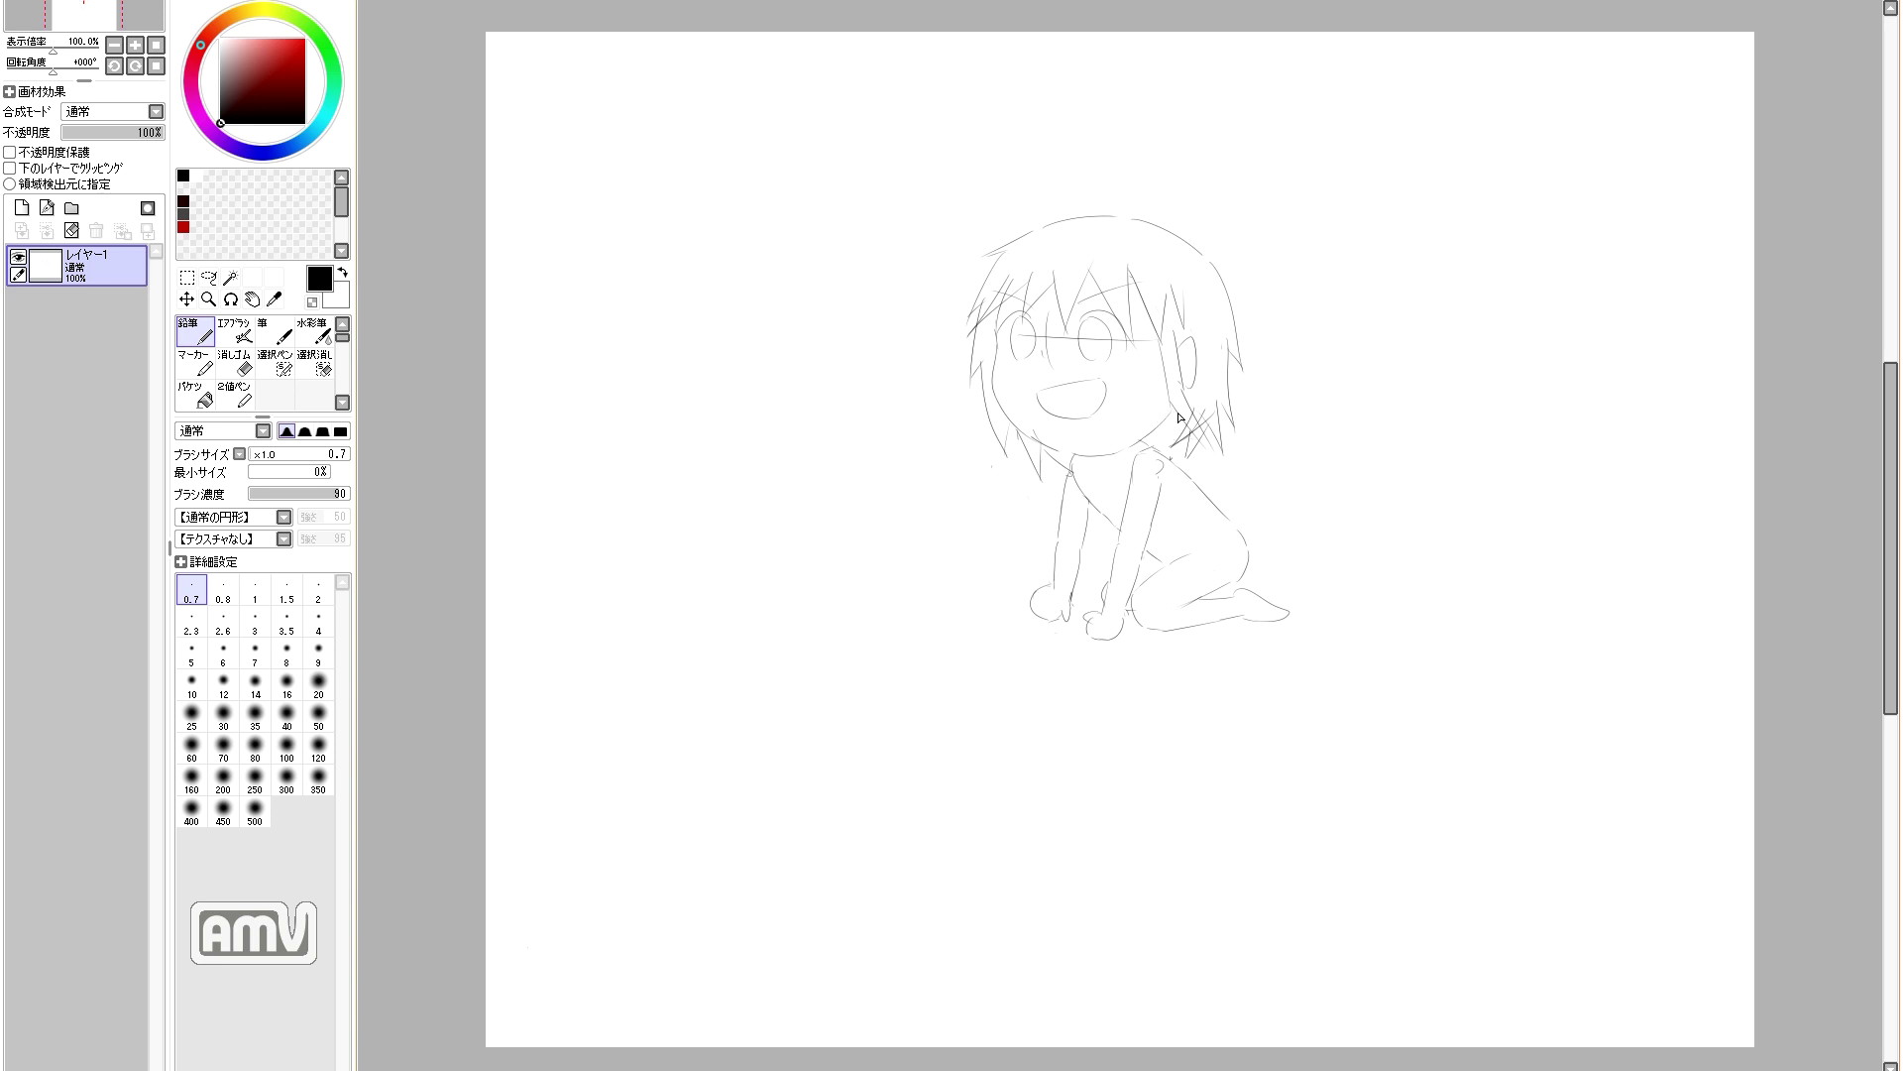
# Step: Erase the tangled hair strands below the ear and redraw the back hair outline with a pointed outer tip
pyautogui.press('e')
pyautogui.moveTo(1140, 443)
pyautogui.mouseDown()
pyautogui.moveTo(1098, 449)
pyautogui.moveTo(1193, 444)
pyautogui.moveTo(1070, 456)
pyautogui.moveTo(1205, 448)
pyautogui.moveTo(1224, 277)
pyautogui.moveTo(1241, 373)
pyautogui.moveTo(1217, 352)
pyautogui.moveTo(1193, 442)
pyautogui.mouseUp()
pyautogui.press('n')
pyautogui.press('e')
pyautogui.press('n')
pyautogui.press('e')
pyautogui.press('n')
pyautogui.press('e')
pyautogui.press('n')
pyautogui.press('e')
pyautogui.press('n')
pyautogui.press('e')
pyautogui.press('n')
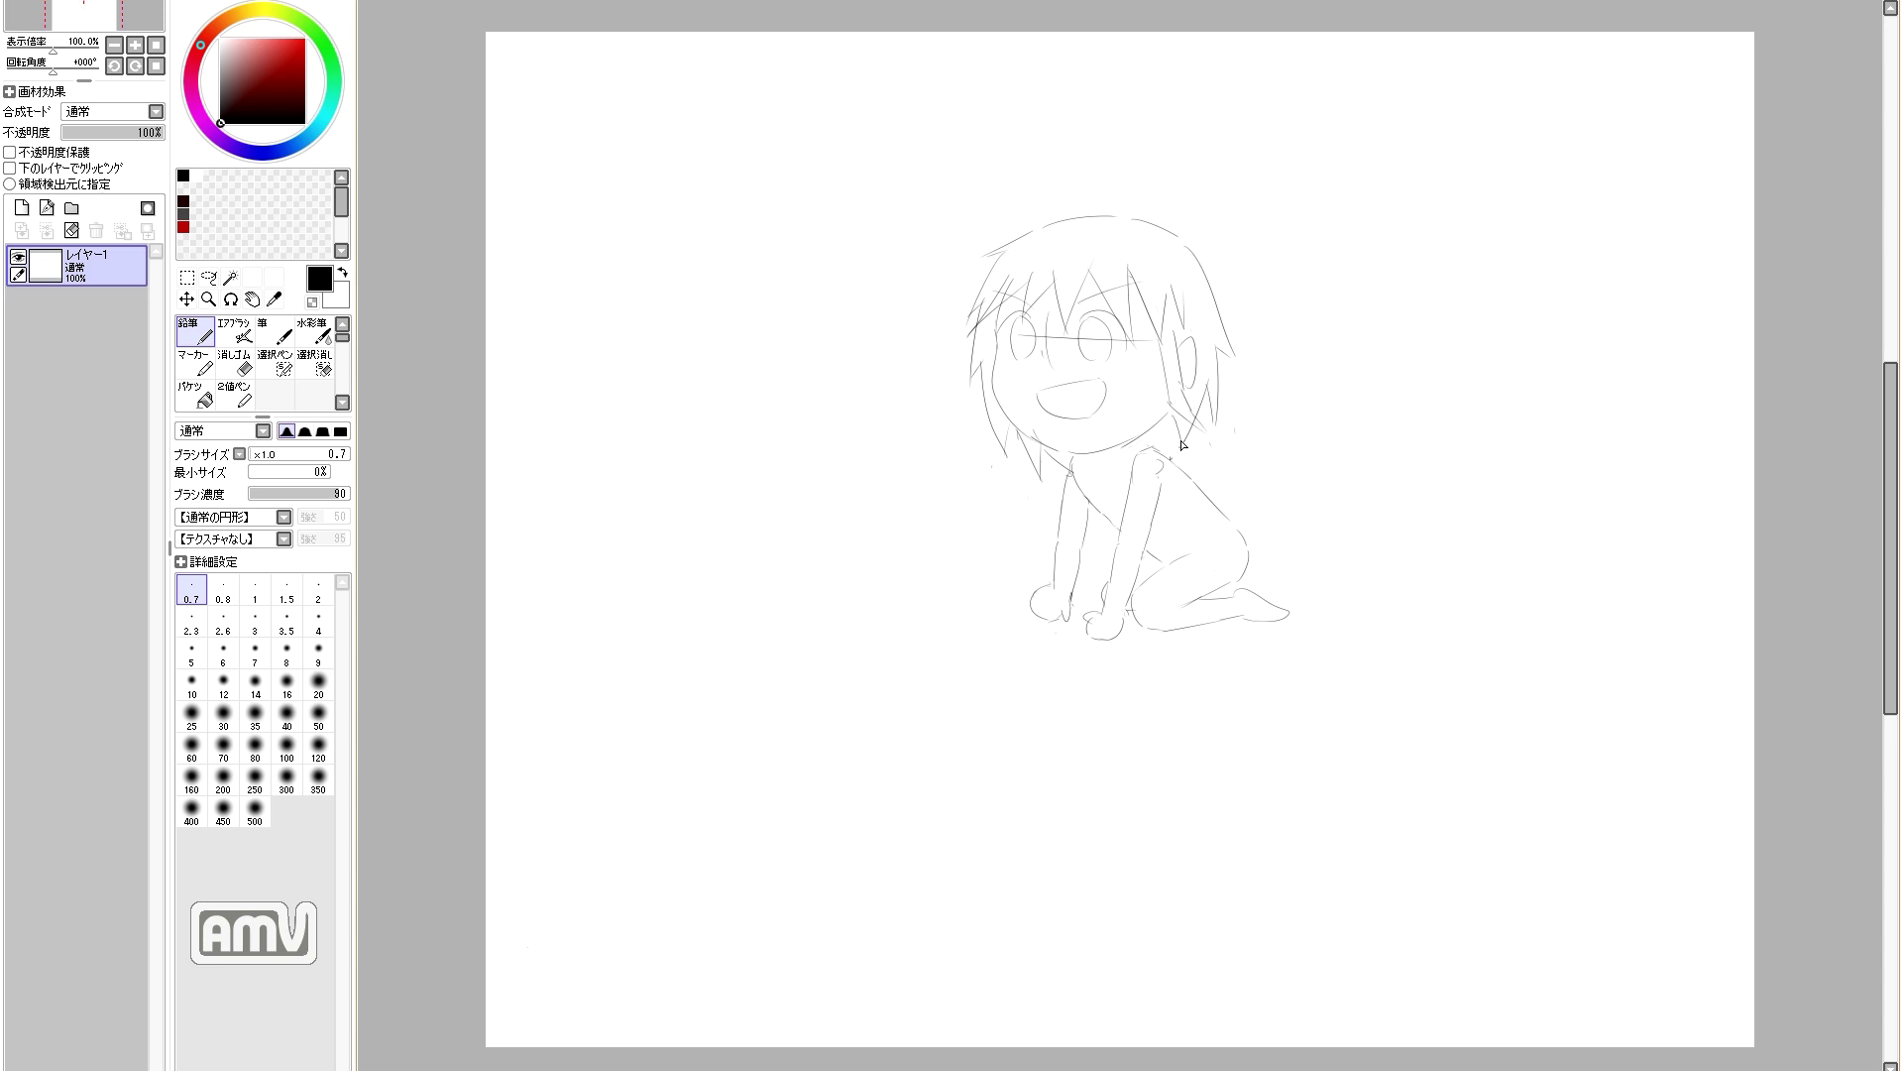
# Step: Refine the hair tips at the nape and erase the overlapping shoulder and upper back lines beneath them
pyautogui.moveTo(1144, 466); pyautogui.dragTo(1172, 458)
pyautogui.press('e')
pyautogui.press('n')
pyautogui.press('e')
pyautogui.press('n')
pyautogui.press('e')
pyautogui.press('n')
pyautogui.press('e')
pyautogui.press('n')
pyautogui.press('e')
pyautogui.press('n')
pyautogui.press('e')
pyautogui.press('n')
pyautogui.press('e')
pyautogui.press('n')
pyautogui.press('e')
pyautogui.press('n')
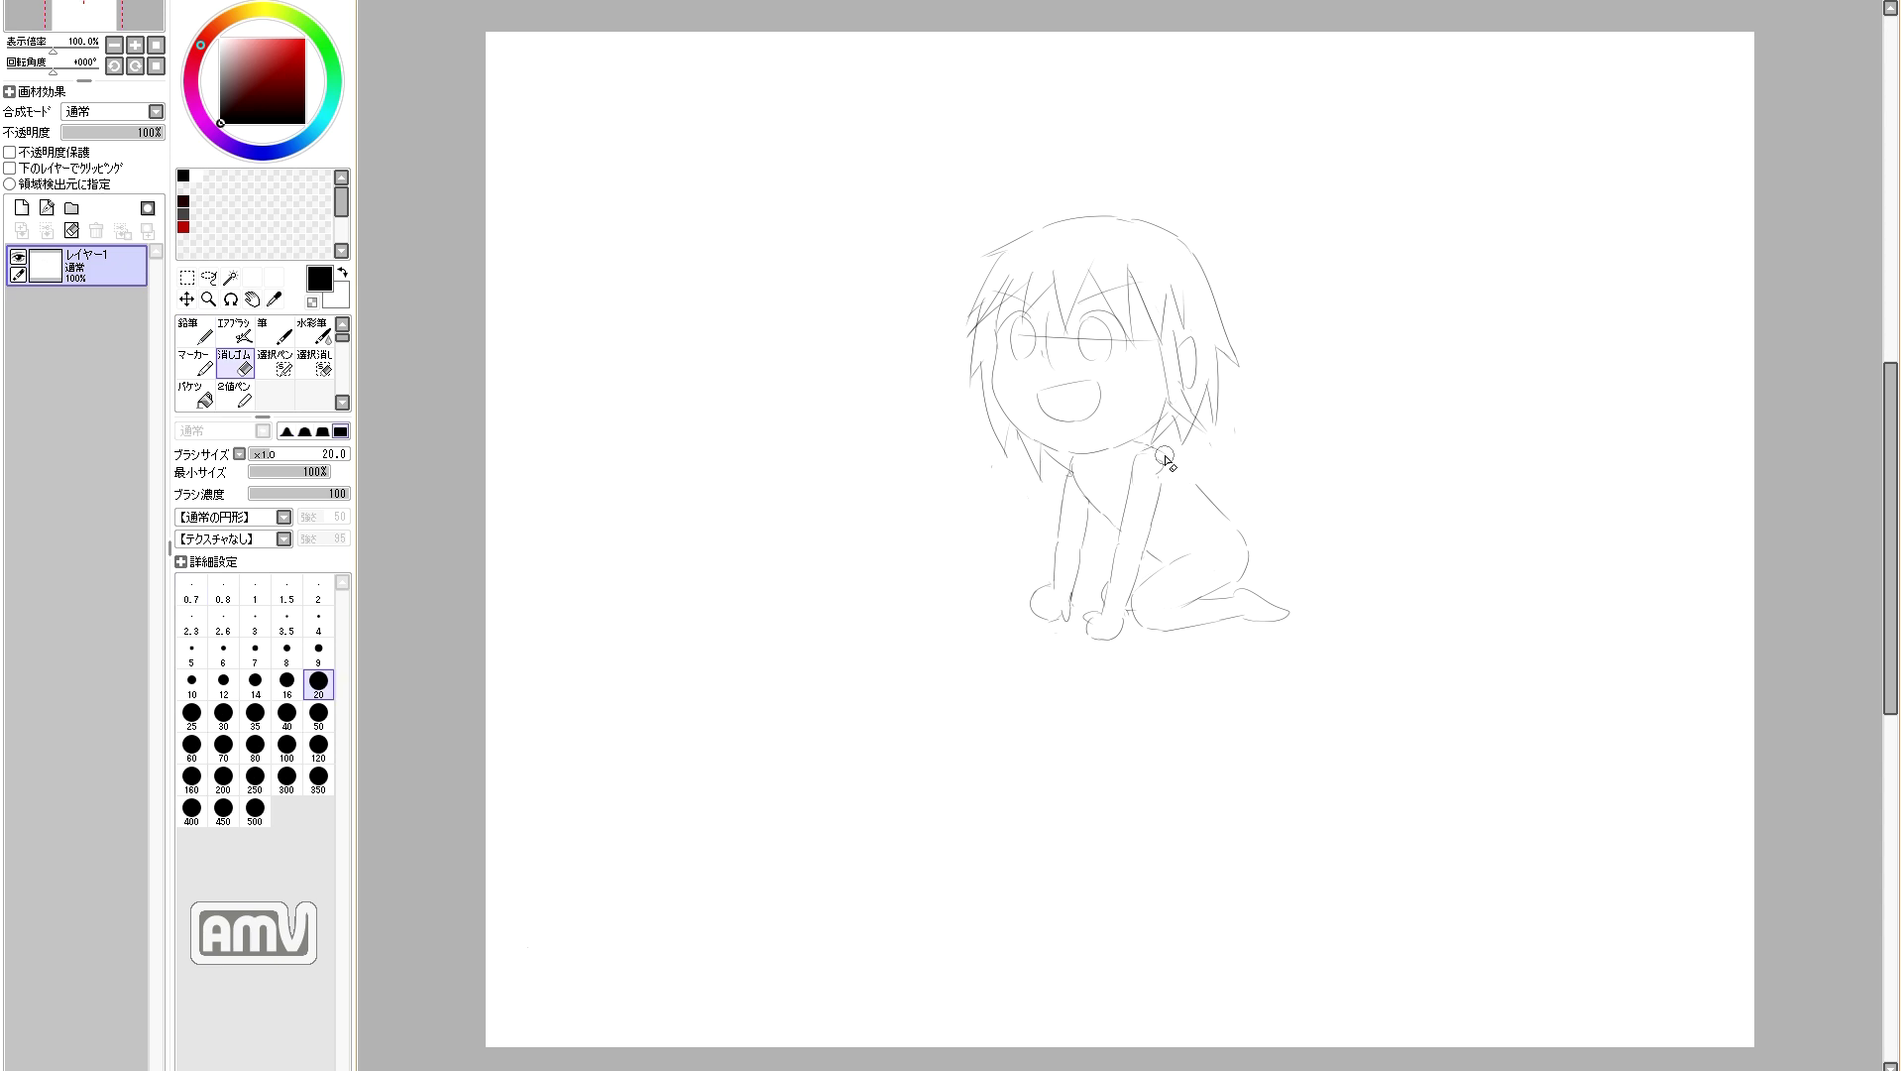
# Step: Redraw the upper back line from the neck, trim the toe tip, and clean up the arm outlines
pyautogui.press('e')
pyautogui.press('n')
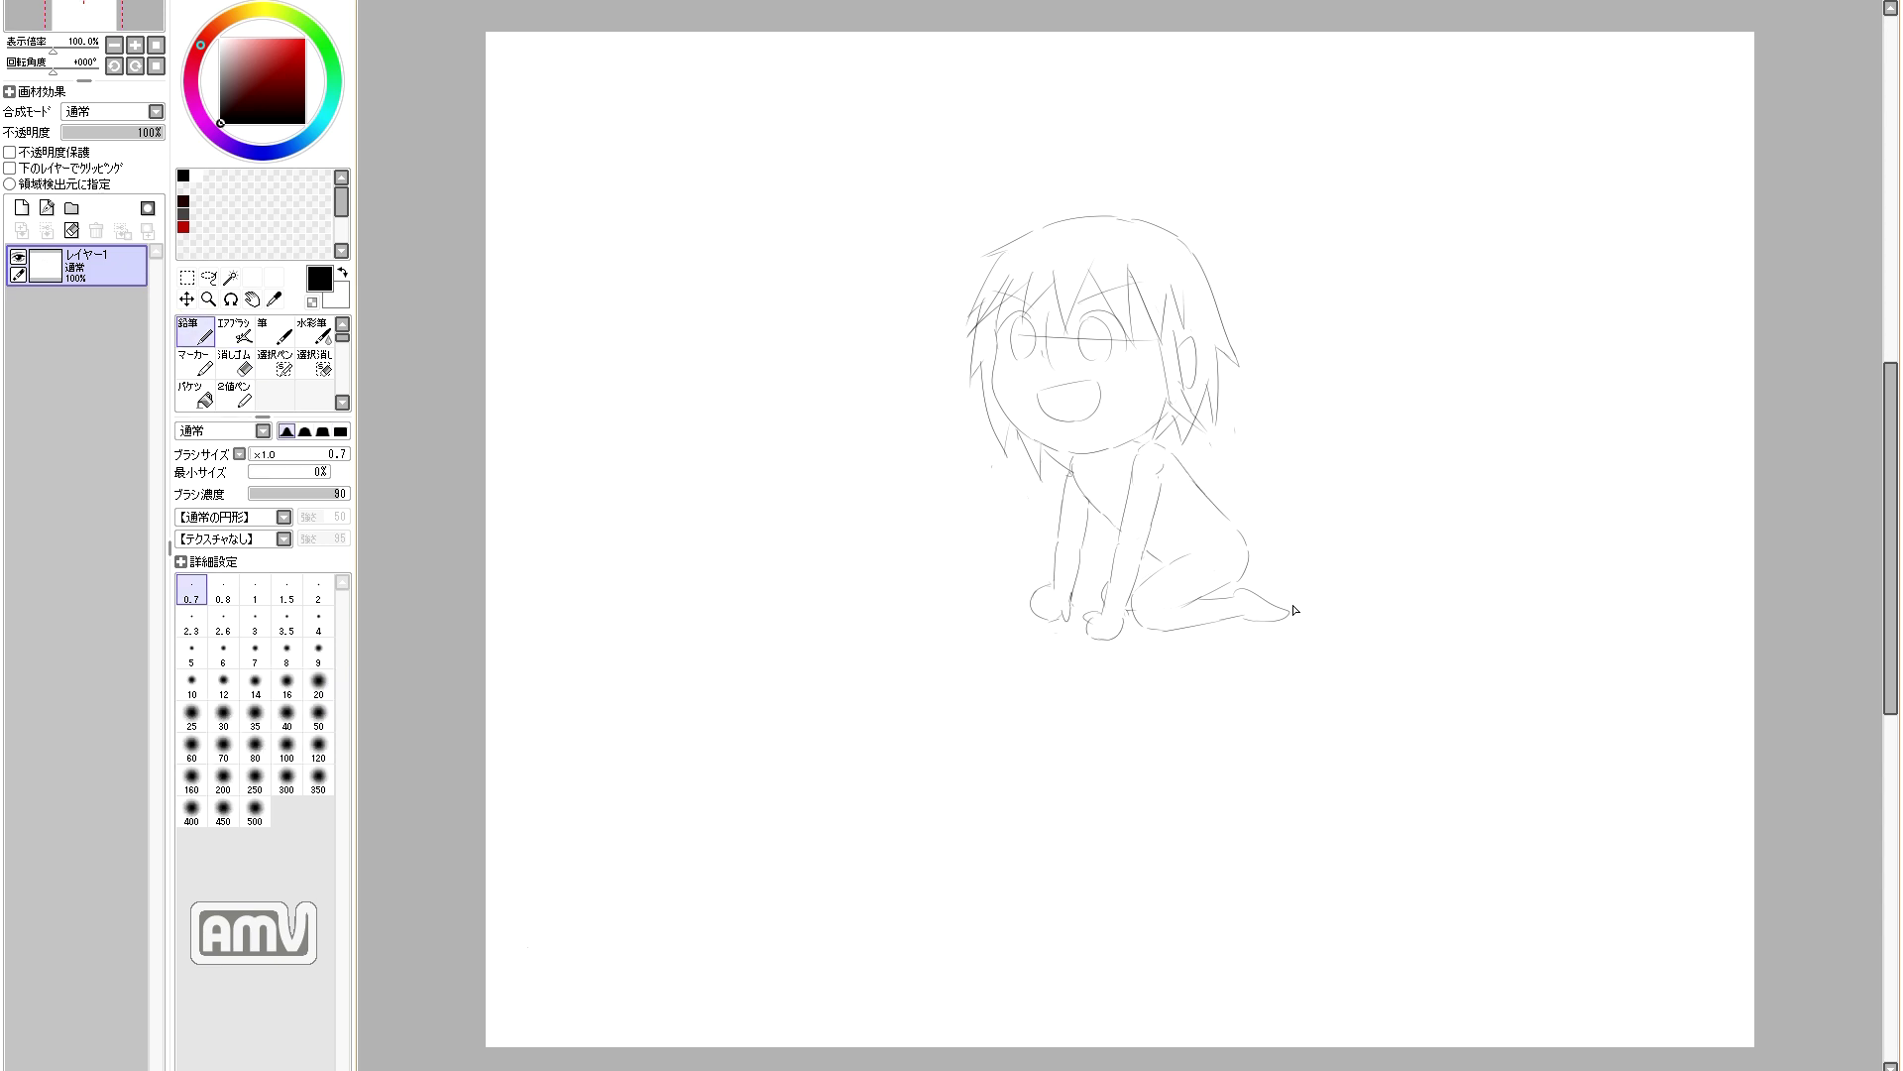
pyautogui.press('e')
pyautogui.press('n')
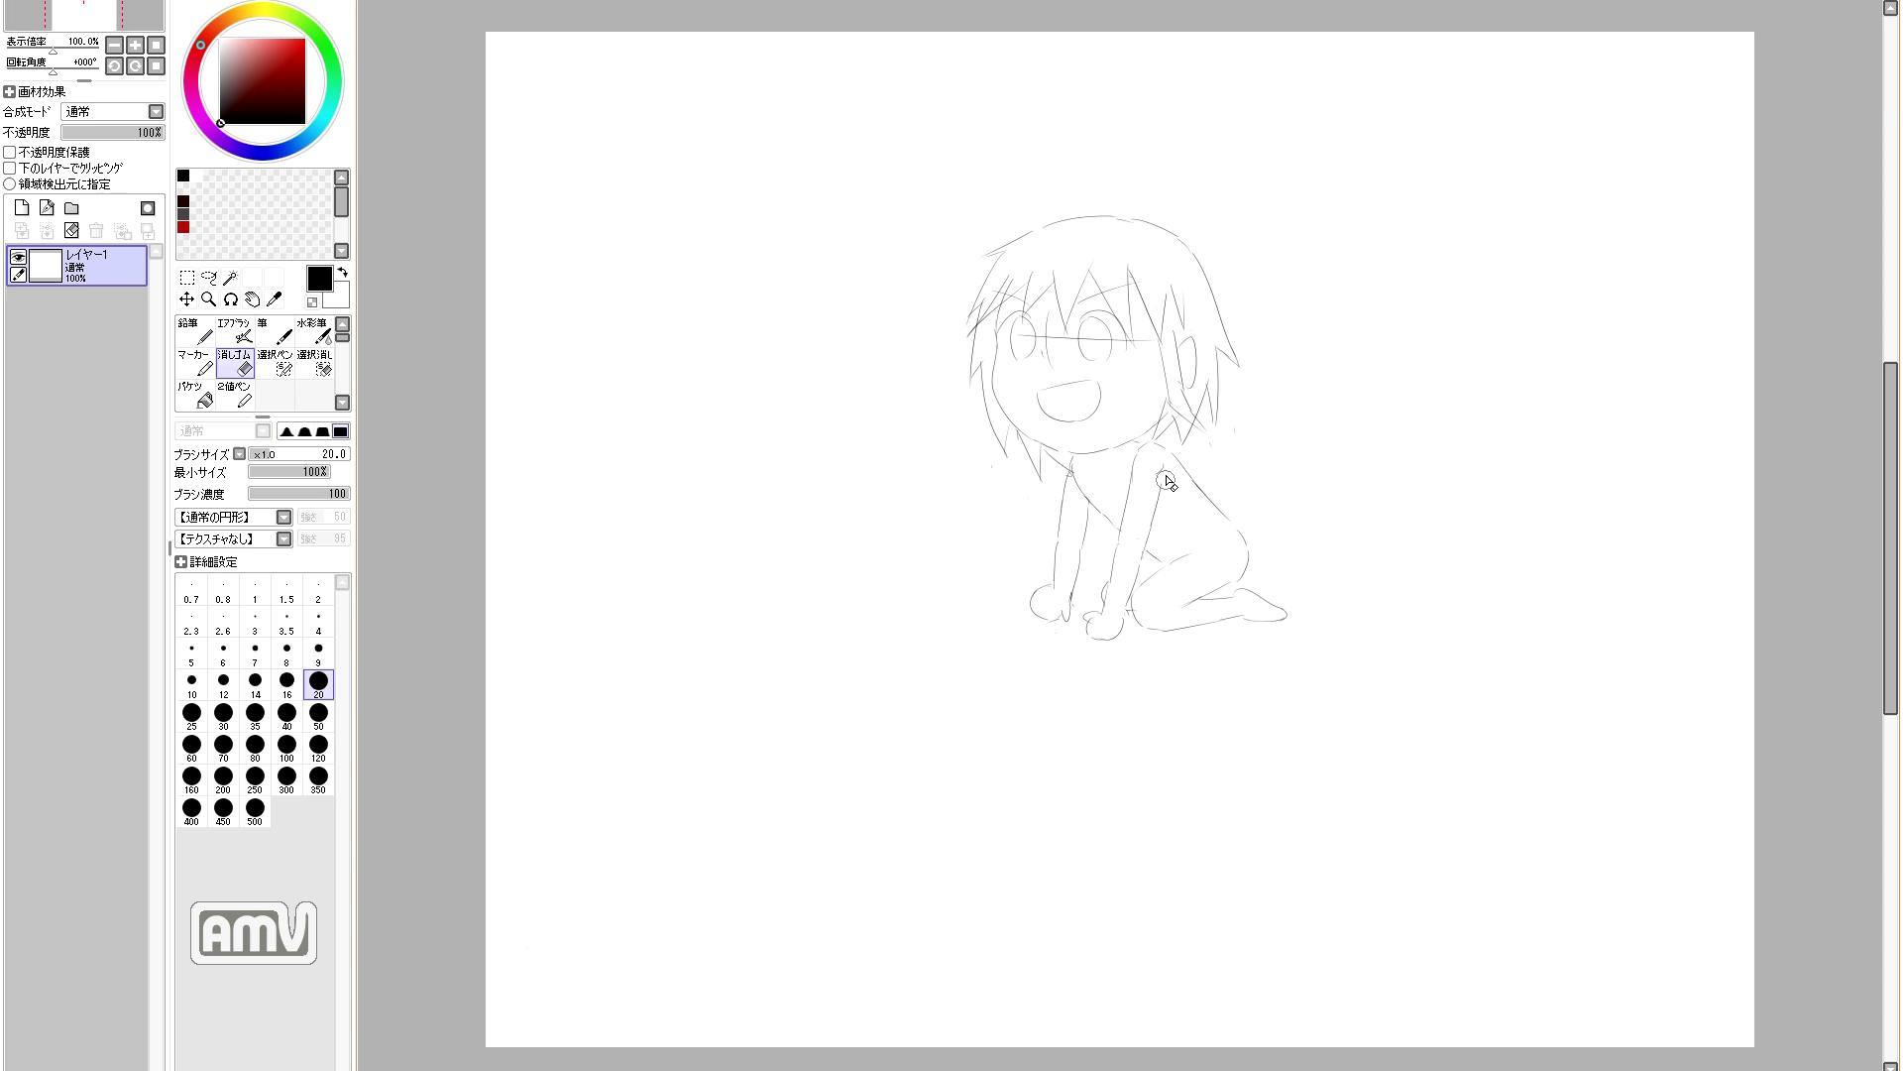
pyautogui.press('e')
pyautogui.press('n')
pyautogui.press('e')
pyautogui.press('n')
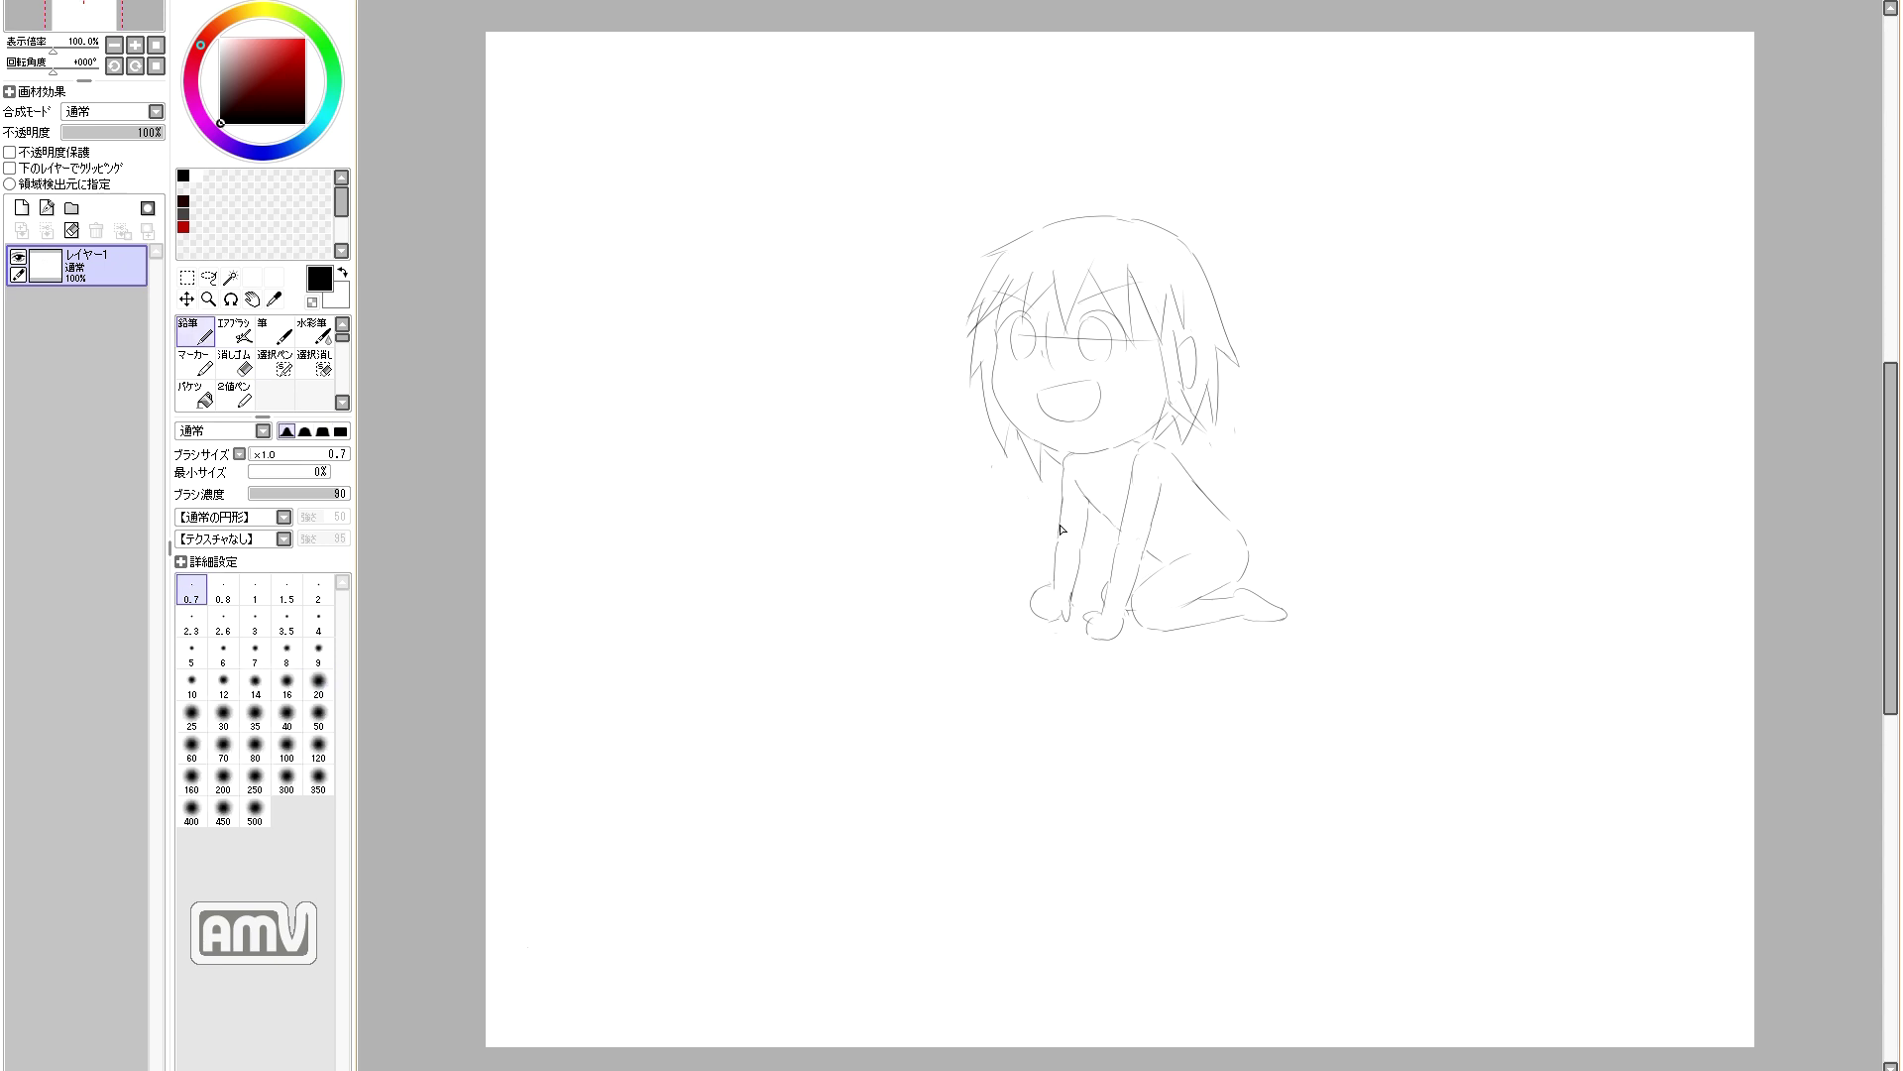
# Step: Connect the gap in the hair outline at the back of the head
pyautogui.press('e')
pyautogui.press('n')
pyautogui.moveTo(1189, 253)
pyautogui.mouseDown()
pyautogui.moveTo(1131, 225)
pyautogui.moveTo(1207, 275)
pyautogui.mouseUp()
pyautogui.press('e')
pyautogui.press('n')
# Step: Erase the horizontal and vertical face guidelines crossing the eyes and nose, and repair the eye outlines they touched
pyautogui.scroll(4, 1288, 399)
pyautogui.press('e')
pyautogui.moveTo(1065, 532); pyautogui.dragTo(982, 598)
pyautogui.press('n')
pyautogui.press('e')
pyautogui.press('n')
pyautogui.scroll(3, 721, 856)
pyautogui.press('e')
pyautogui.press('n')
pyautogui.press('e')
pyautogui.moveTo(629, 527)
pyautogui.mouseDown()
pyautogui.moveTo(503, 519)
pyautogui.moveTo(768, 533)
pyautogui.mouseUp()
pyautogui.click(656, 526)
pyautogui.press('n')
pyautogui.press('e')
pyautogui.moveTo(701, 532); pyautogui.dragTo(590, 525)
pyautogui.press('n')
pyautogui.press('e')
pyautogui.press('n')
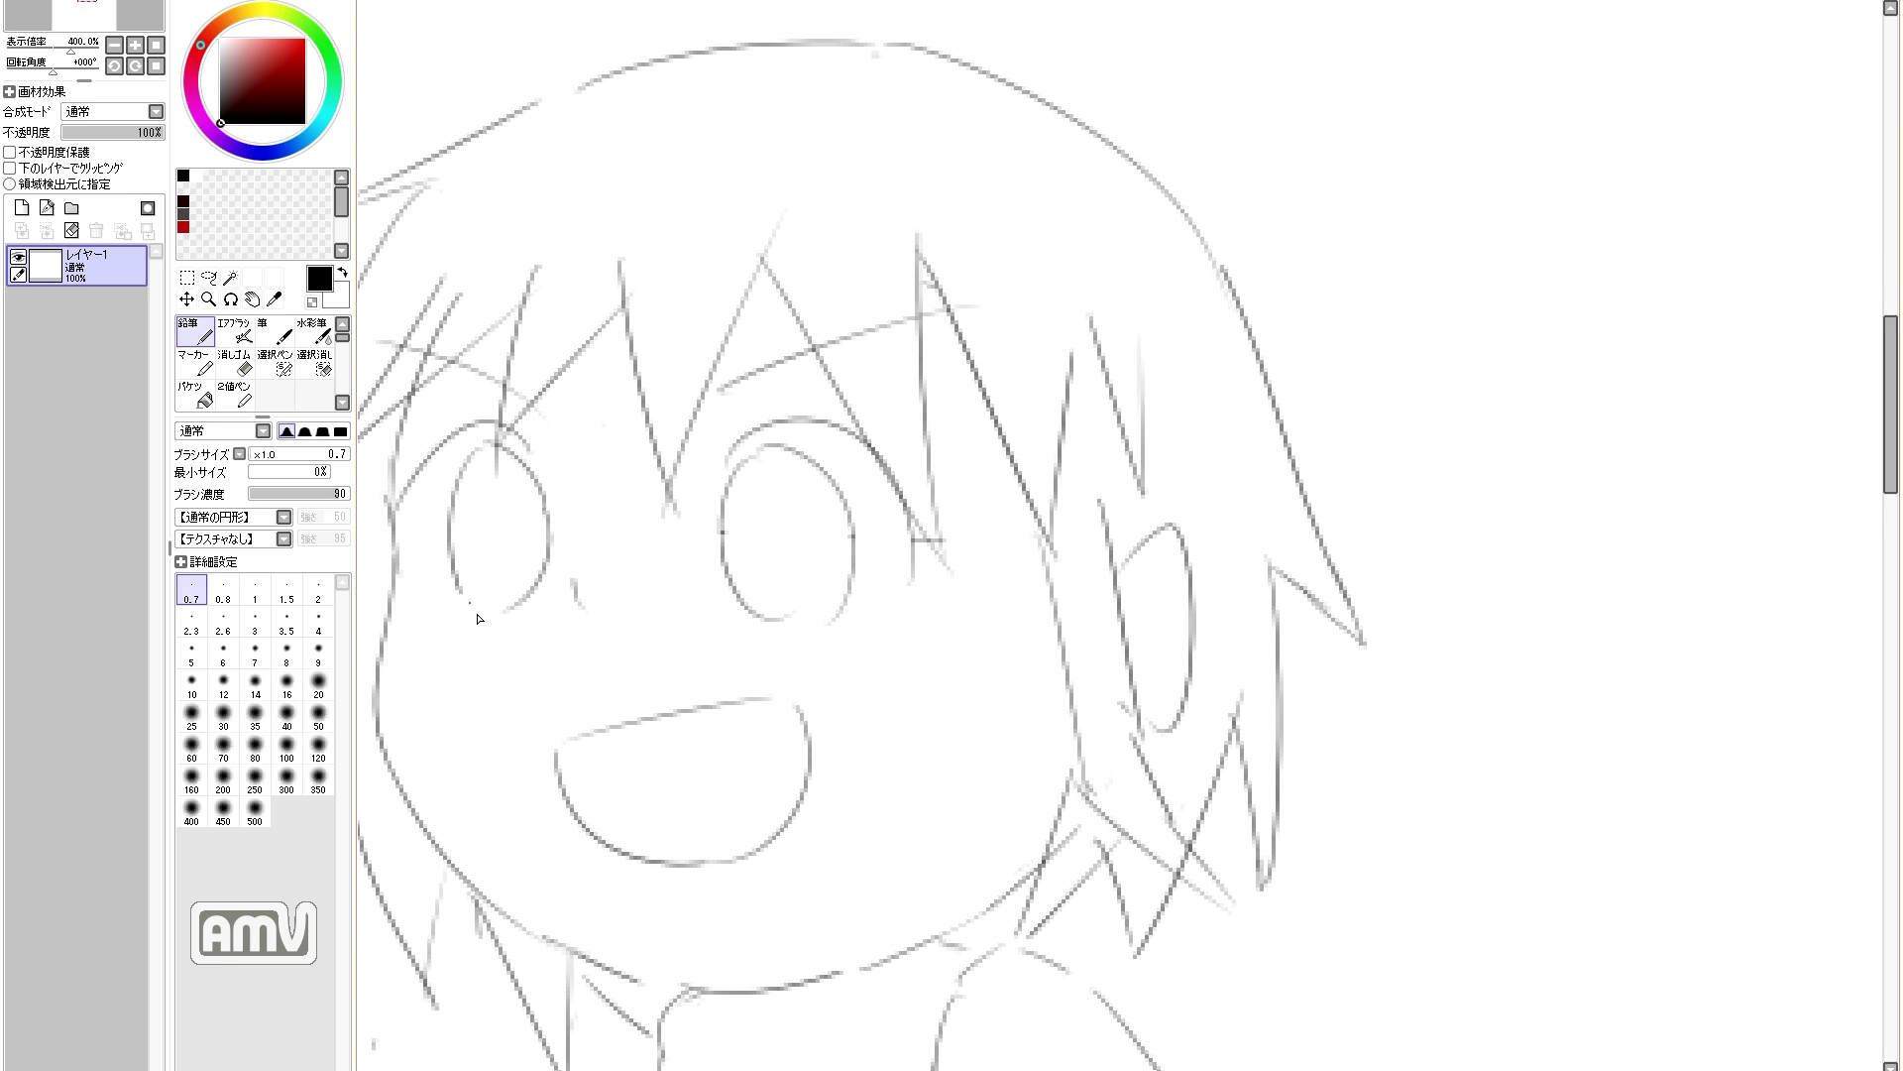
# Step: Close and smooth both oval eye outlines, and redraw the pointed bang tip beside the far-side eye's neighbour
pyautogui.press('e')
pyautogui.moveTo(803, 627)
pyautogui.mouseDown()
pyautogui.moveTo(845, 585)
pyautogui.moveTo(745, 560)
pyautogui.moveTo(795, 465)
pyautogui.moveTo(748, 462)
pyautogui.moveTo(744, 507)
pyautogui.moveTo(850, 522)
pyautogui.moveTo(847, 497)
pyautogui.moveTo(808, 455)
pyautogui.moveTo(841, 504)
pyautogui.moveTo(813, 618)
pyautogui.mouseUp()
pyautogui.press('n')
pyautogui.press('e')
pyautogui.press('n')
pyautogui.press('e')
pyautogui.press('n')
pyautogui.press('e')
pyautogui.press('n')
pyautogui.press('e')
pyautogui.press('n')
pyautogui.moveTo(923, 523); pyautogui.dragTo(942, 553)
pyautogui.press('e')
pyautogui.press('n')
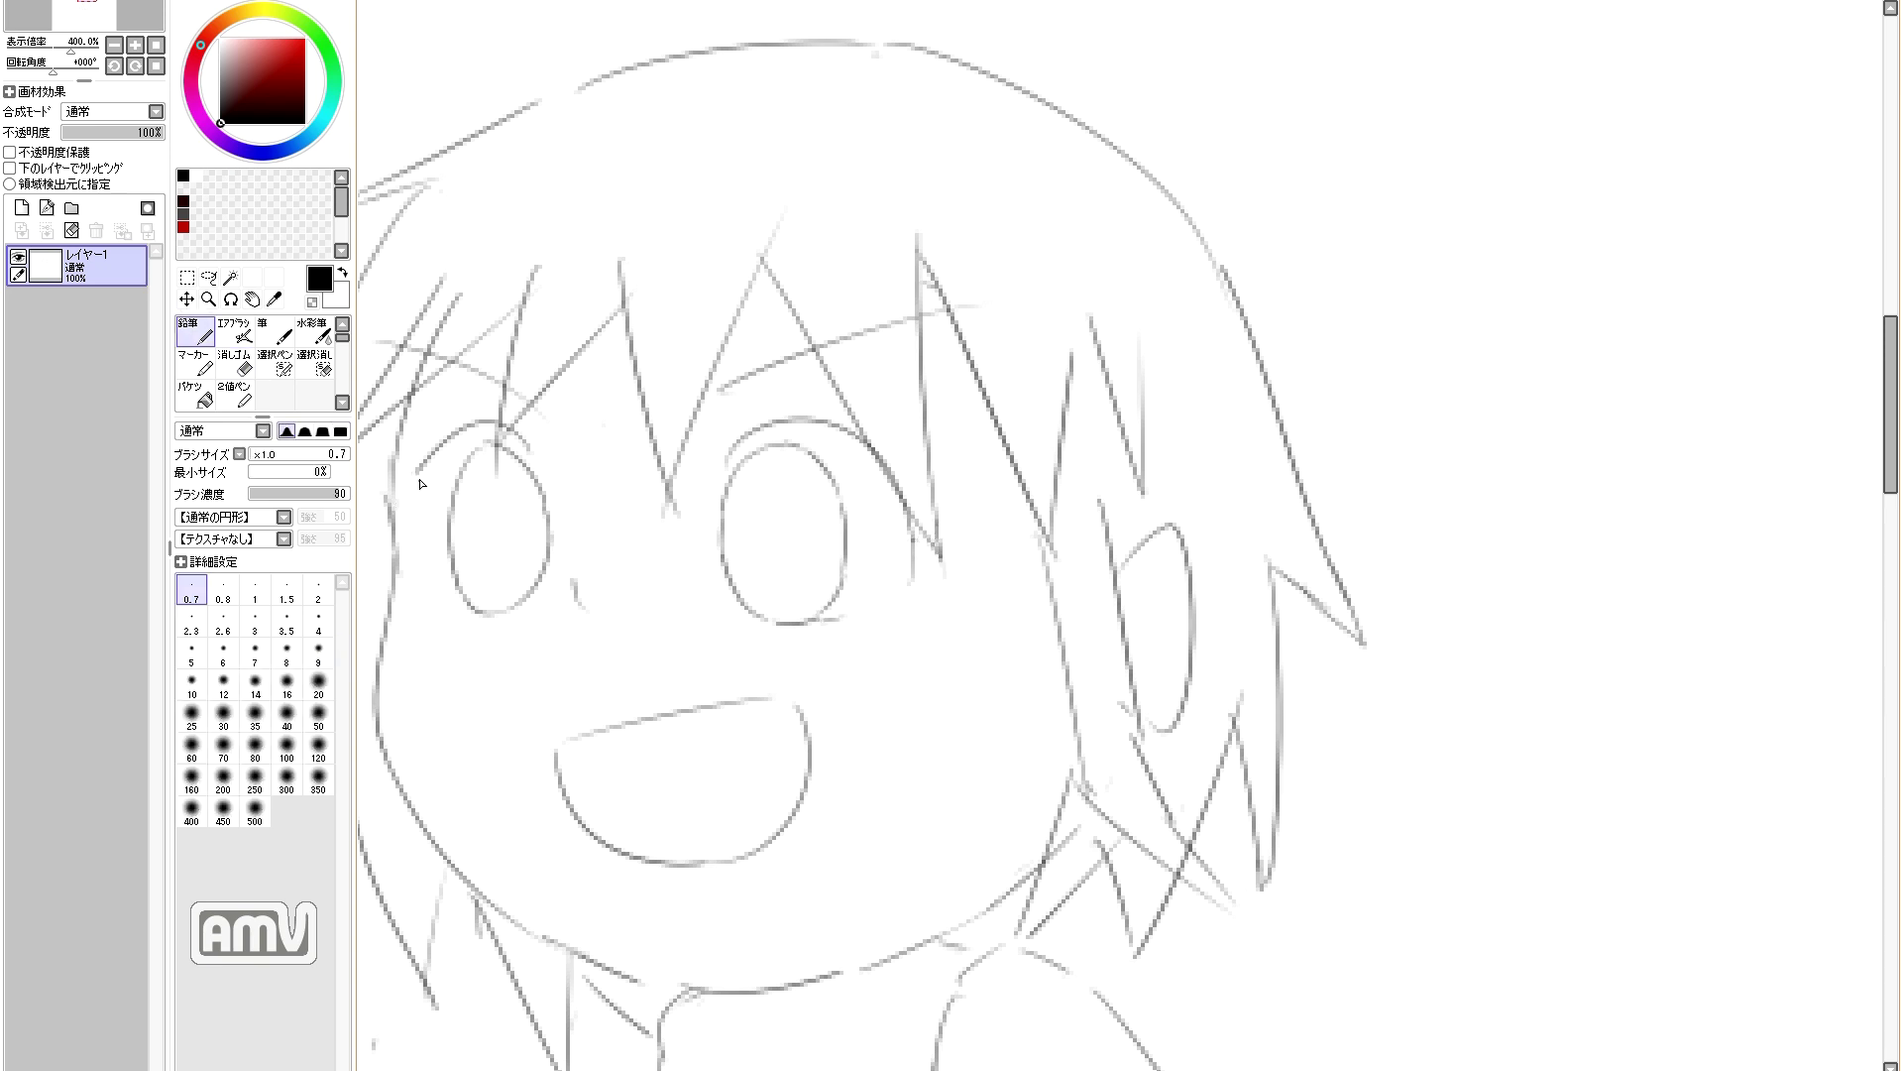
# Step: Refine the curved upper eyelid and the cheek contour beside the eye nearest the face's front edge
pyautogui.press('e')
pyautogui.press('n')
pyautogui.moveTo(471, 456); pyautogui.dragTo(451, 507)
pyautogui.press('e')
pyautogui.press('n')
pyautogui.moveTo(553, 603); pyautogui.dragTo(702, 576)
pyautogui.hotkey('ctrl', 'z')
pyautogui.moveTo(539, 464); pyautogui.dragTo(546, 553)
pyautogui.moveTo(537, 466); pyautogui.dragTo(553, 385)
pyautogui.press('e')
pyautogui.press('n')
pyautogui.press('e')
pyautogui.press('n')
pyautogui.press('e')
pyautogui.press('n')
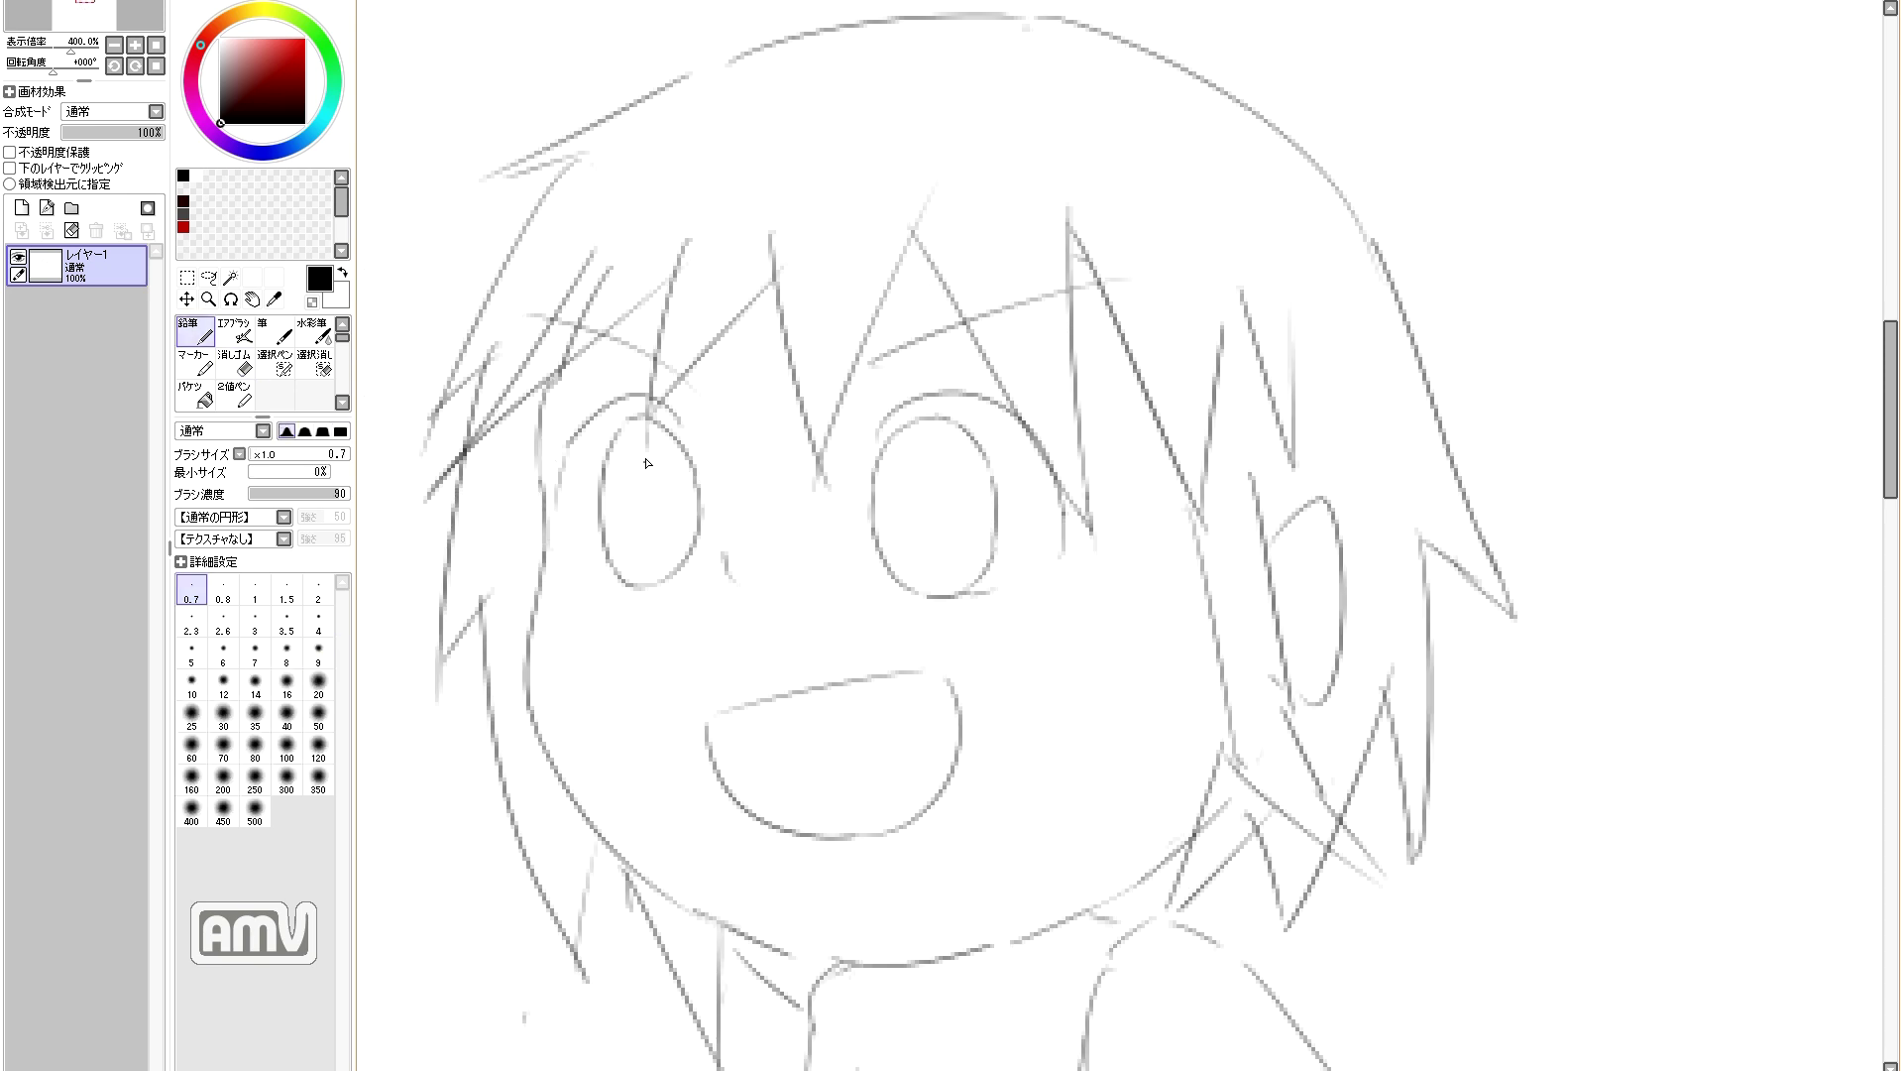
# Step: Redraw the pointed tuft at the front of the hair crown, and undo the trial stroke across the crown outline's gap
pyautogui.moveTo(698, 69); pyautogui.dragTo(763, 46)
pyautogui.hotkey('ctrl', 'z')
pyautogui.moveTo(587, 153); pyautogui.dragTo(473, 187)
# Step: Erase stray lines below the ear and redraw the pointed hair strands there as cleaner strokes
pyautogui.press('e')
pyautogui.moveTo(1269, 667); pyautogui.dragTo(1262, 795)
pyautogui.press('n')
pyautogui.press('e')
pyautogui.moveTo(1288, 719); pyautogui.dragTo(1326, 799)
pyautogui.press('n')
pyautogui.moveTo(1291, 710); pyautogui.dragTo(1346, 835)
# Step: Reinforce the near shoulder's curved outline and erase the jaw line where it runs through the hair at the neck
pyautogui.moveTo(1377, 870); pyautogui.dragTo(1413, 917)
pyautogui.moveTo(1196, 904); pyautogui.dragTo(1249, 969)
pyautogui.press('e')
pyautogui.press('n')
pyautogui.moveTo(1132, 934)
pyautogui.mouseDown()
pyautogui.moveTo(1093, 981)
pyautogui.moveTo(1148, 922)
pyautogui.mouseUp()
pyautogui.press('e')
pyautogui.moveTo(1232, 799); pyautogui.dragTo(1199, 836)
pyautogui.press('n')
# Step: Redraw the long outer and inner outlines of both arms as cleaner lines, erasing the rough strokes
pyautogui.moveTo(972, 426); pyautogui.dragTo(1115, 49)
pyautogui.moveTo(924, 738); pyautogui.dragTo(956, 302)
pyautogui.moveTo(1302, 536); pyautogui.dragTo(1273, 655)
pyautogui.moveTo(961, 493); pyautogui.dragTo(955, 527)
pyautogui.press('e')
pyautogui.moveTo(1053, 533); pyautogui.dragTo(1009, 723)
pyautogui.press('n')
pyautogui.press('e')
pyautogui.press('n')
# Step: Trim the far hand's outline at the wrist and redraw the upper curve of its round shape
pyautogui.moveTo(953, 869); pyautogui.dragTo(957, 819)
pyautogui.press('e')
pyautogui.moveTo(933, 666); pyautogui.dragTo(914, 684)
pyautogui.press('n')
pyautogui.moveTo(904, 680); pyautogui.dragTo(942, 672)
# Step: Redraw the near forearm's rear edge down to the wrist and clean the round outline of the near hand
pyautogui.moveTo(1234, 762)
pyautogui.mouseDown()
pyautogui.moveTo(1194, 843)
pyautogui.moveTo(1133, 854)
pyautogui.moveTo(1230, 837)
pyautogui.moveTo(1218, 823)
pyautogui.moveTo(1109, 890)
pyautogui.moveTo(1172, 907)
pyautogui.mouseUp()
pyautogui.press('e')
pyautogui.press('n')
pyautogui.press('e')
pyautogui.moveTo(1217, 868); pyautogui.dragTo(1174, 907)
pyautogui.press('n')
pyautogui.press('e')
pyautogui.moveTo(1100, 808)
pyautogui.mouseDown()
pyautogui.moveTo(1078, 812)
pyautogui.moveTo(1079, 839)
pyautogui.mouseUp()
pyautogui.press('n')
pyautogui.press('e')
pyautogui.press('n')
# Step: Clean up the small thumb shape on the near hand, undoing the unwanted stroke
pyautogui.press('e')
pyautogui.press('n')
pyautogui.press('e')
pyautogui.press('n')
pyautogui.moveTo(1137, 774)
pyautogui.mouseDown()
pyautogui.moveTo(1067, 768)
pyautogui.moveTo(1096, 801)
pyautogui.mouseUp()
pyautogui.hotkey('ctrl', 'z')
pyautogui.press('e')
pyautogui.press('n')
# Step: Close the lower edge of the far hand and tidy the lines where its thumb meets the palm
pyautogui.moveTo(966, 810)
pyautogui.mouseDown()
pyautogui.moveTo(937, 819)
pyautogui.moveTo(976, 795)
pyautogui.mouseUp()
pyautogui.press('e')
pyautogui.moveTo(990, 752)
pyautogui.mouseDown()
pyautogui.moveTo(1034, 733)
pyautogui.moveTo(1024, 825)
pyautogui.moveTo(993, 769)
pyautogui.mouseUp()
pyautogui.press('n')
pyautogui.press('e')
pyautogui.press('n')
pyautogui.hotkey('ctrl', 'z')
pyautogui.press('e')
pyautogui.press('n')
pyautogui.scroll(-4, 996, 798)
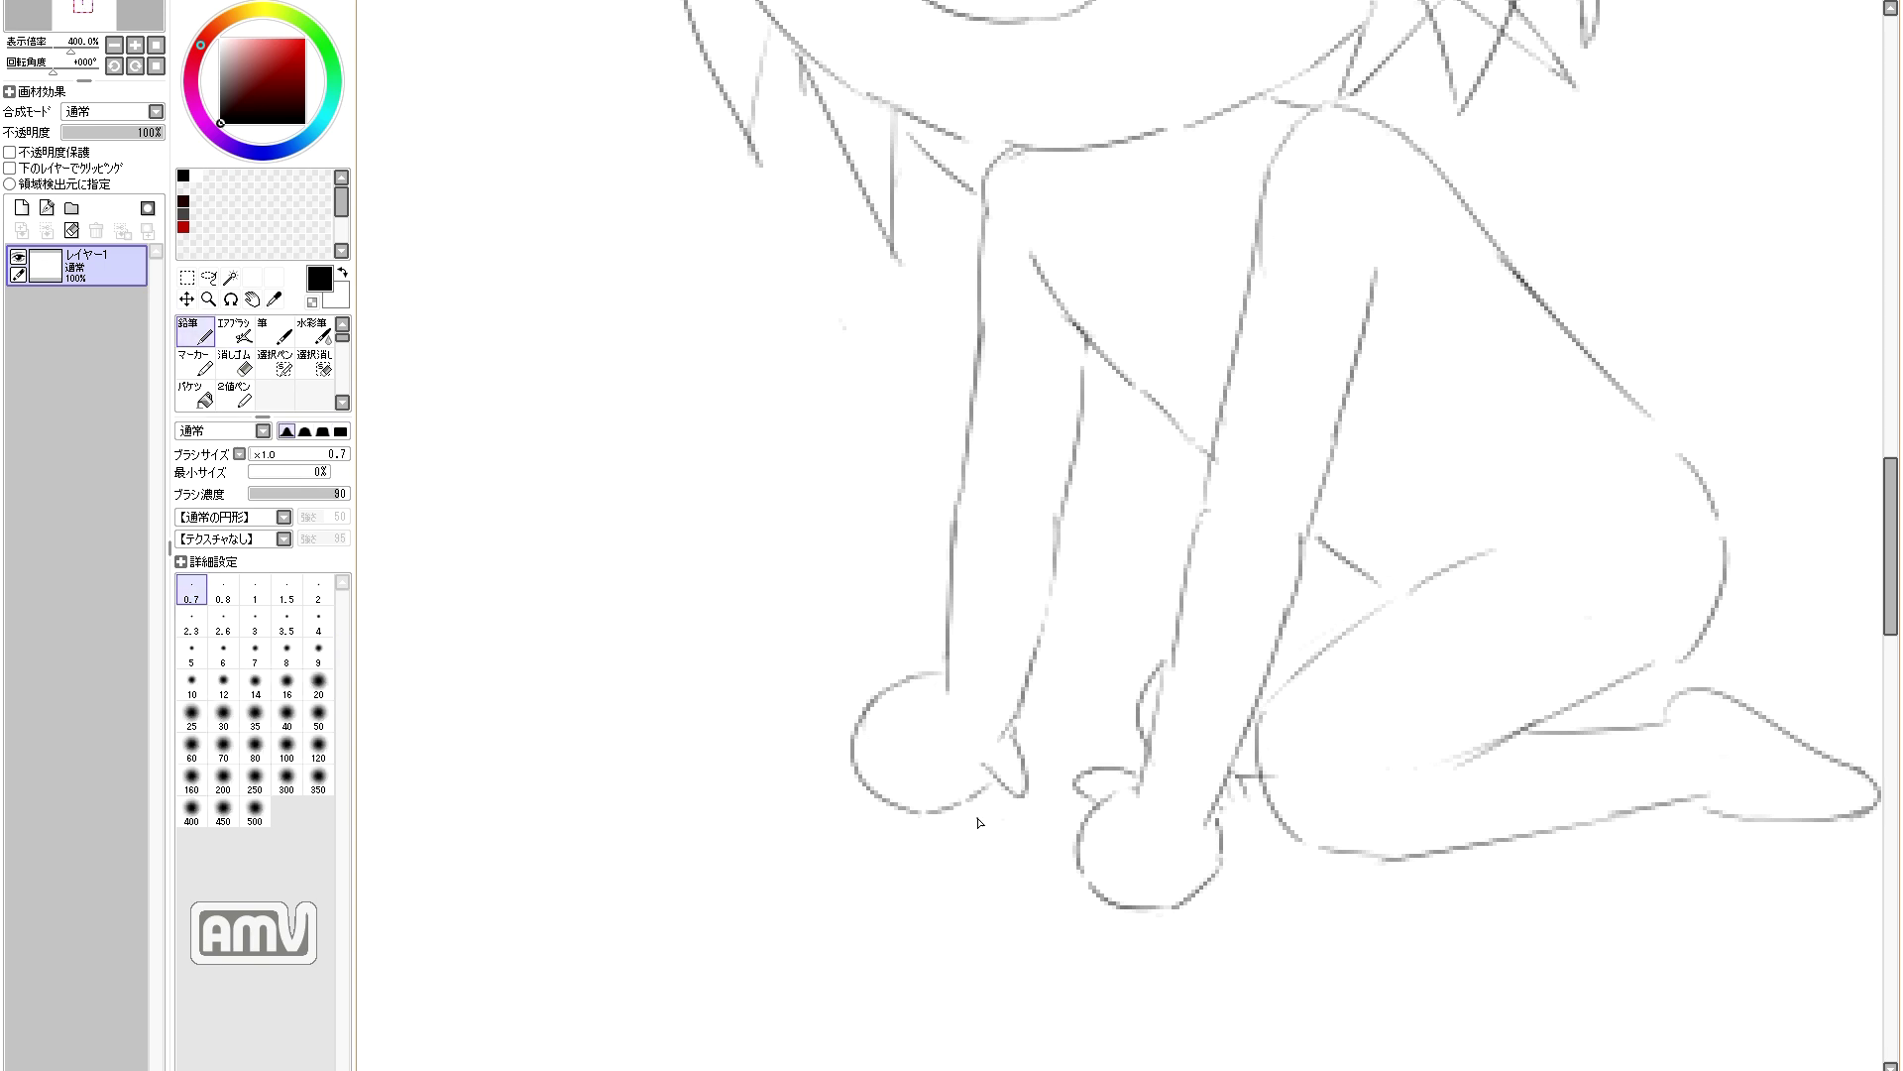
# Step: Redraw the front edge of the near forearm down to the wrist, erasing the rough line beside it
pyautogui.scroll(5, 1147, 624)
pyautogui.press('e')
pyautogui.moveTo(1053, 590); pyautogui.dragTo(1049, 599)
pyautogui.press('n')
pyautogui.moveTo(972, 370); pyautogui.dragTo(948, 503)
pyautogui.press('e')
pyautogui.moveTo(952, 487); pyautogui.dragTo(920, 593)
pyautogui.press('n')
# Step: Clean the belly line between the near arm and thigh, and redraw the fold line between thigh and calf
pyautogui.press('e')
pyautogui.press('n')
pyautogui.moveTo(1208, 311); pyautogui.dragTo(1232, 328)
pyautogui.press('e')
pyautogui.press('n')
pyautogui.moveTo(1393, 511); pyautogui.dragTo(1220, 552)
pyautogui.press('e')
pyautogui.press('n')
pyautogui.moveTo(1146, 264); pyautogui.dragTo(1121, 305)
pyautogui.moveTo(1226, 323); pyautogui.dragTo(1245, 335)
pyautogui.press('e')
pyautogui.press('n')
# Step: Repair the outline around the bent knee and redraw the underside of the hip running to the calf
pyautogui.moveTo(1107, 442); pyautogui.dragTo(1073, 488)
pyautogui.press('e')
pyautogui.press('n')
pyautogui.moveTo(1128, 646); pyautogui.dragTo(1251, 665)
pyautogui.press('e')
pyautogui.moveTo(1518, 443); pyautogui.dragTo(1620, 392)
pyautogui.press('n')
pyautogui.moveTo(1623, 389); pyautogui.dragTo(1388, 510)
pyautogui.press('e')
pyautogui.press('n')
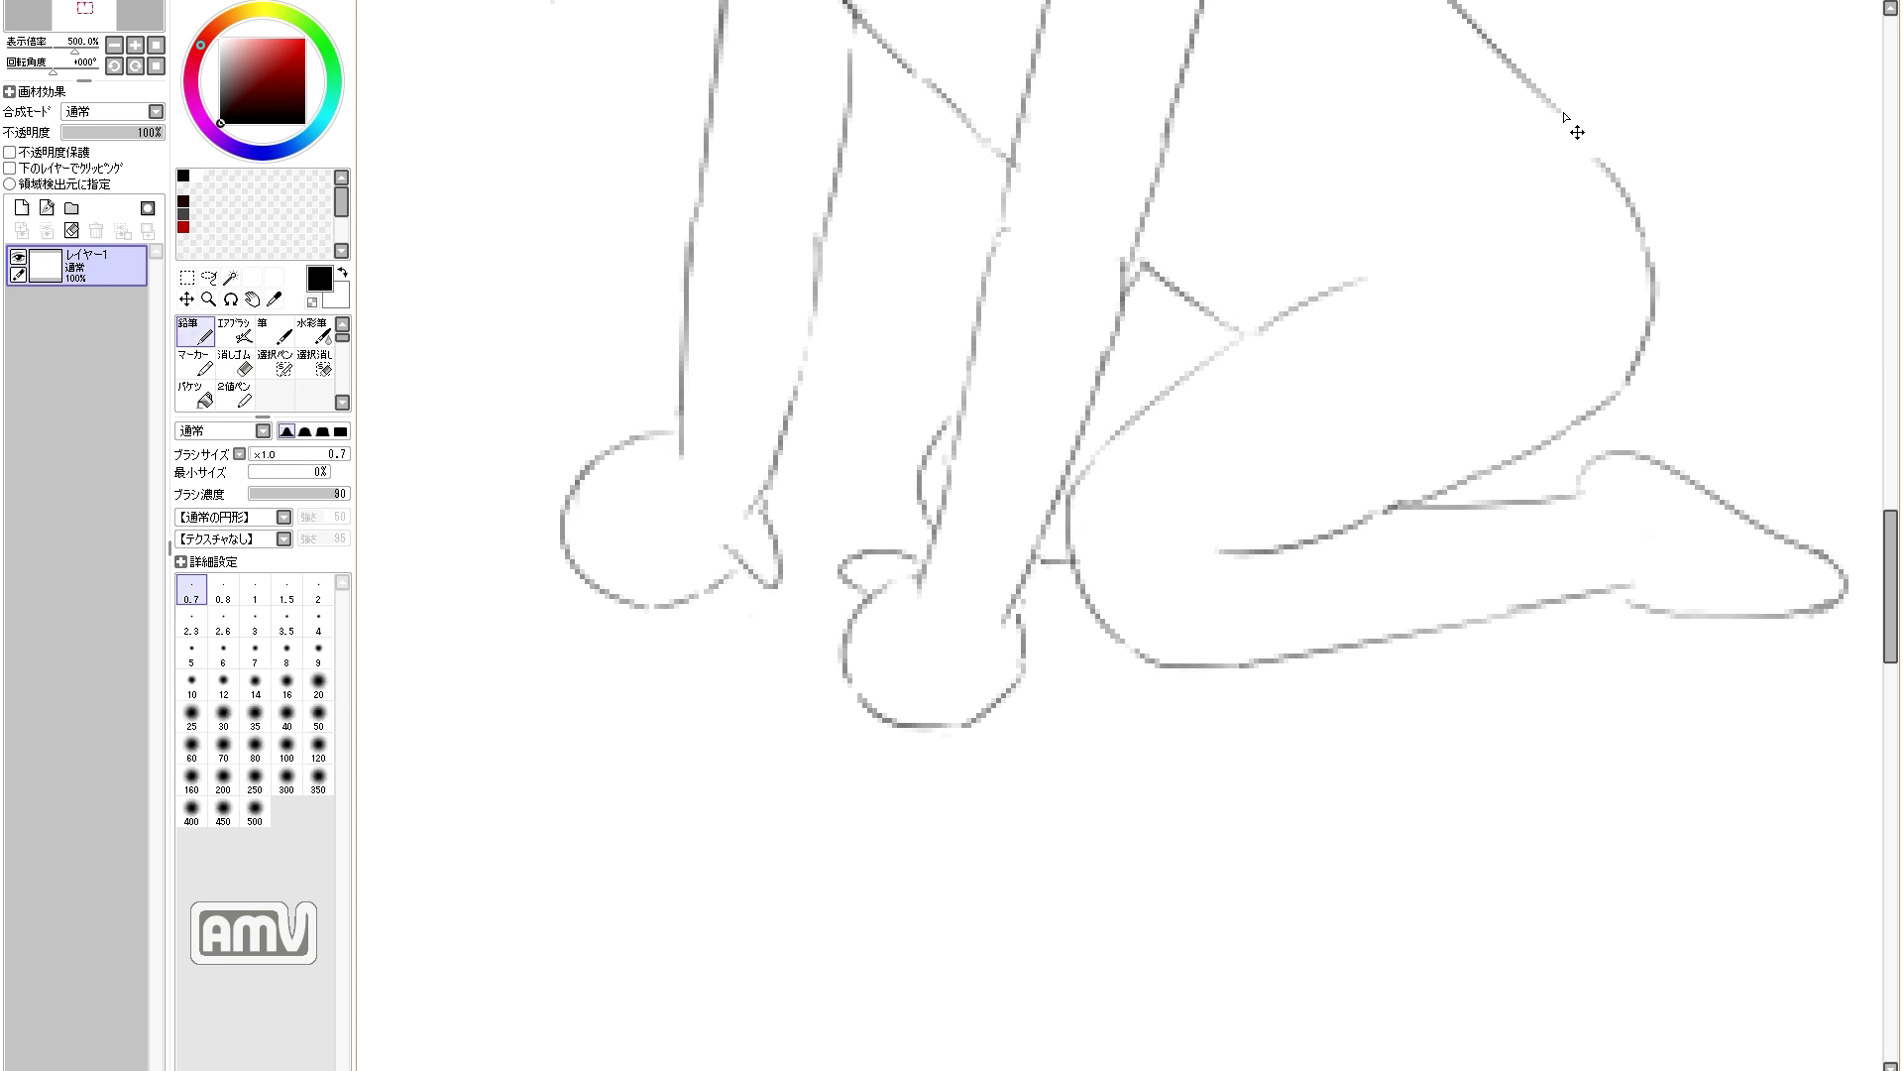
# Step: Close the gap in the lower back outline and tidy the small far-leg lines beside the near hand
pyautogui.scroll(-5, 1576, 129)
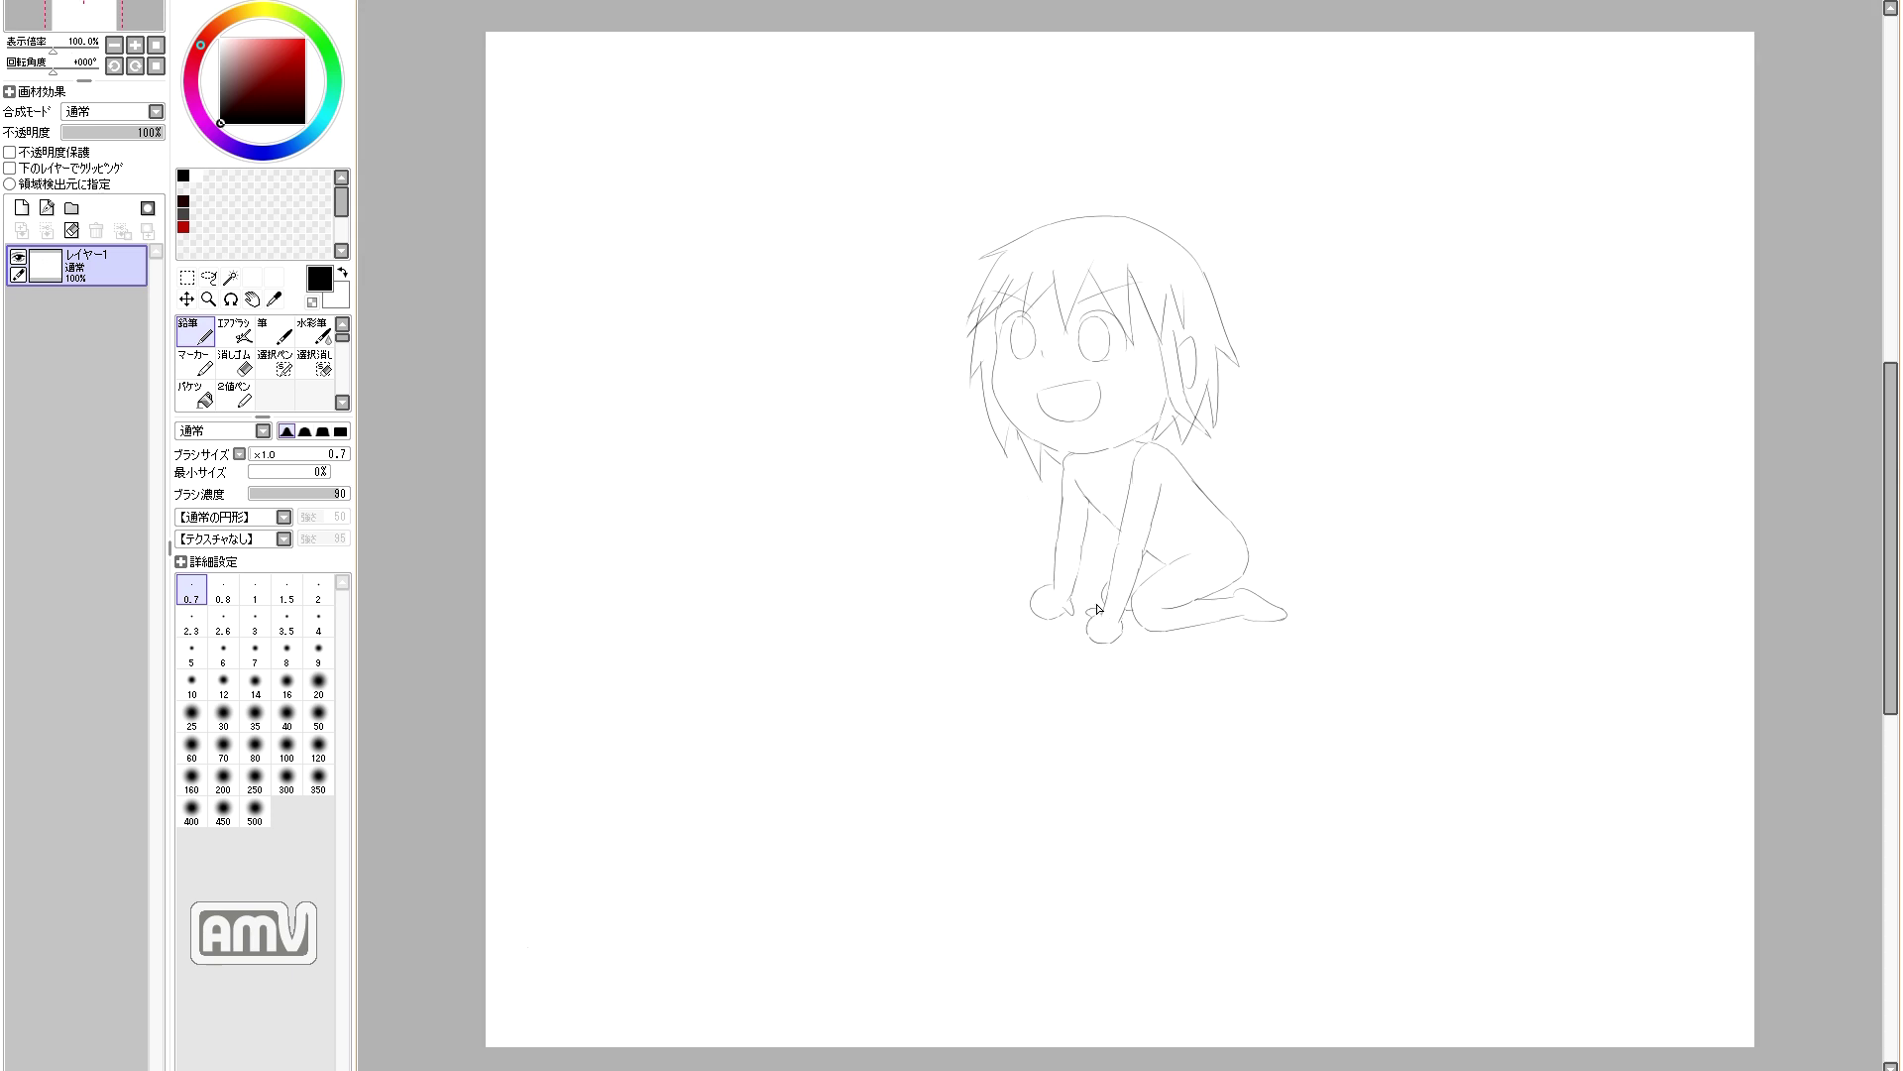
pyautogui.scroll(3, 1108, 608)
pyautogui.press('e')
pyautogui.press('n')
pyautogui.press('e')
pyautogui.press('n')
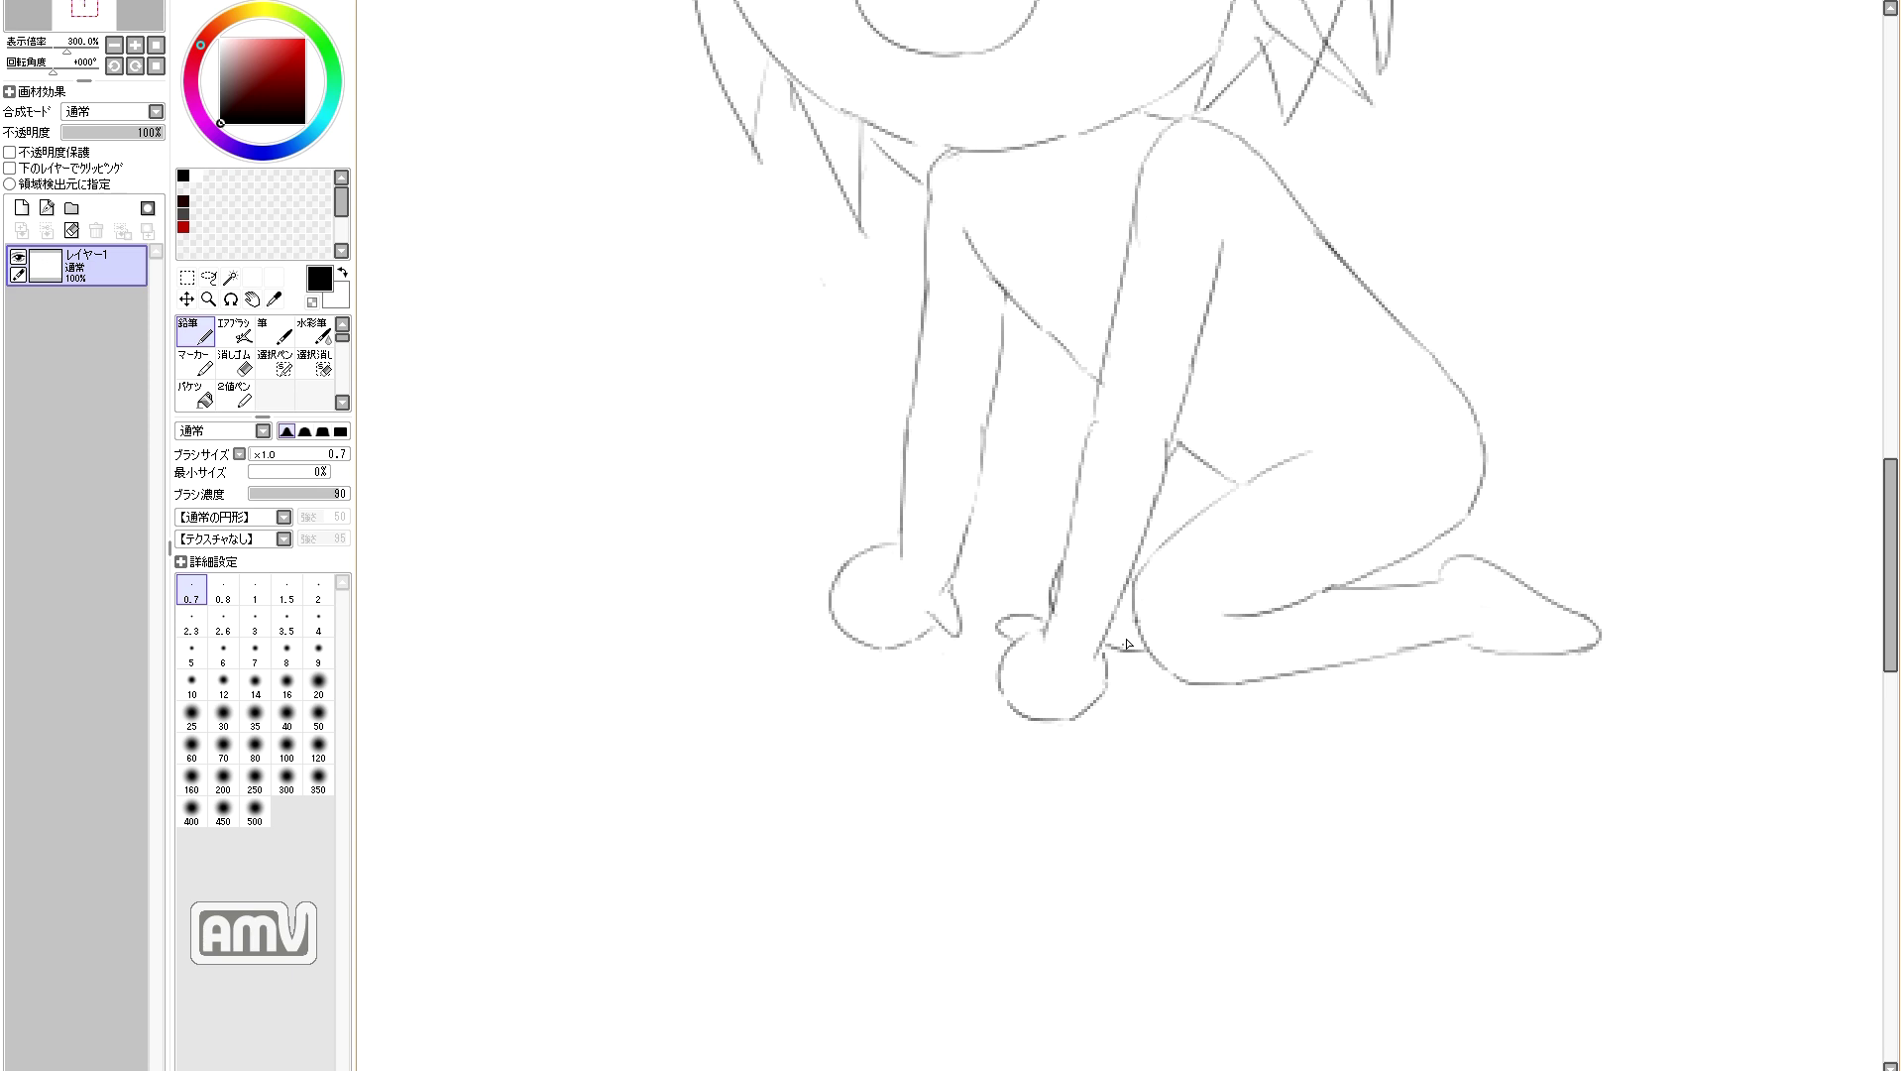
pyautogui.scroll(-3, 1165, 659)
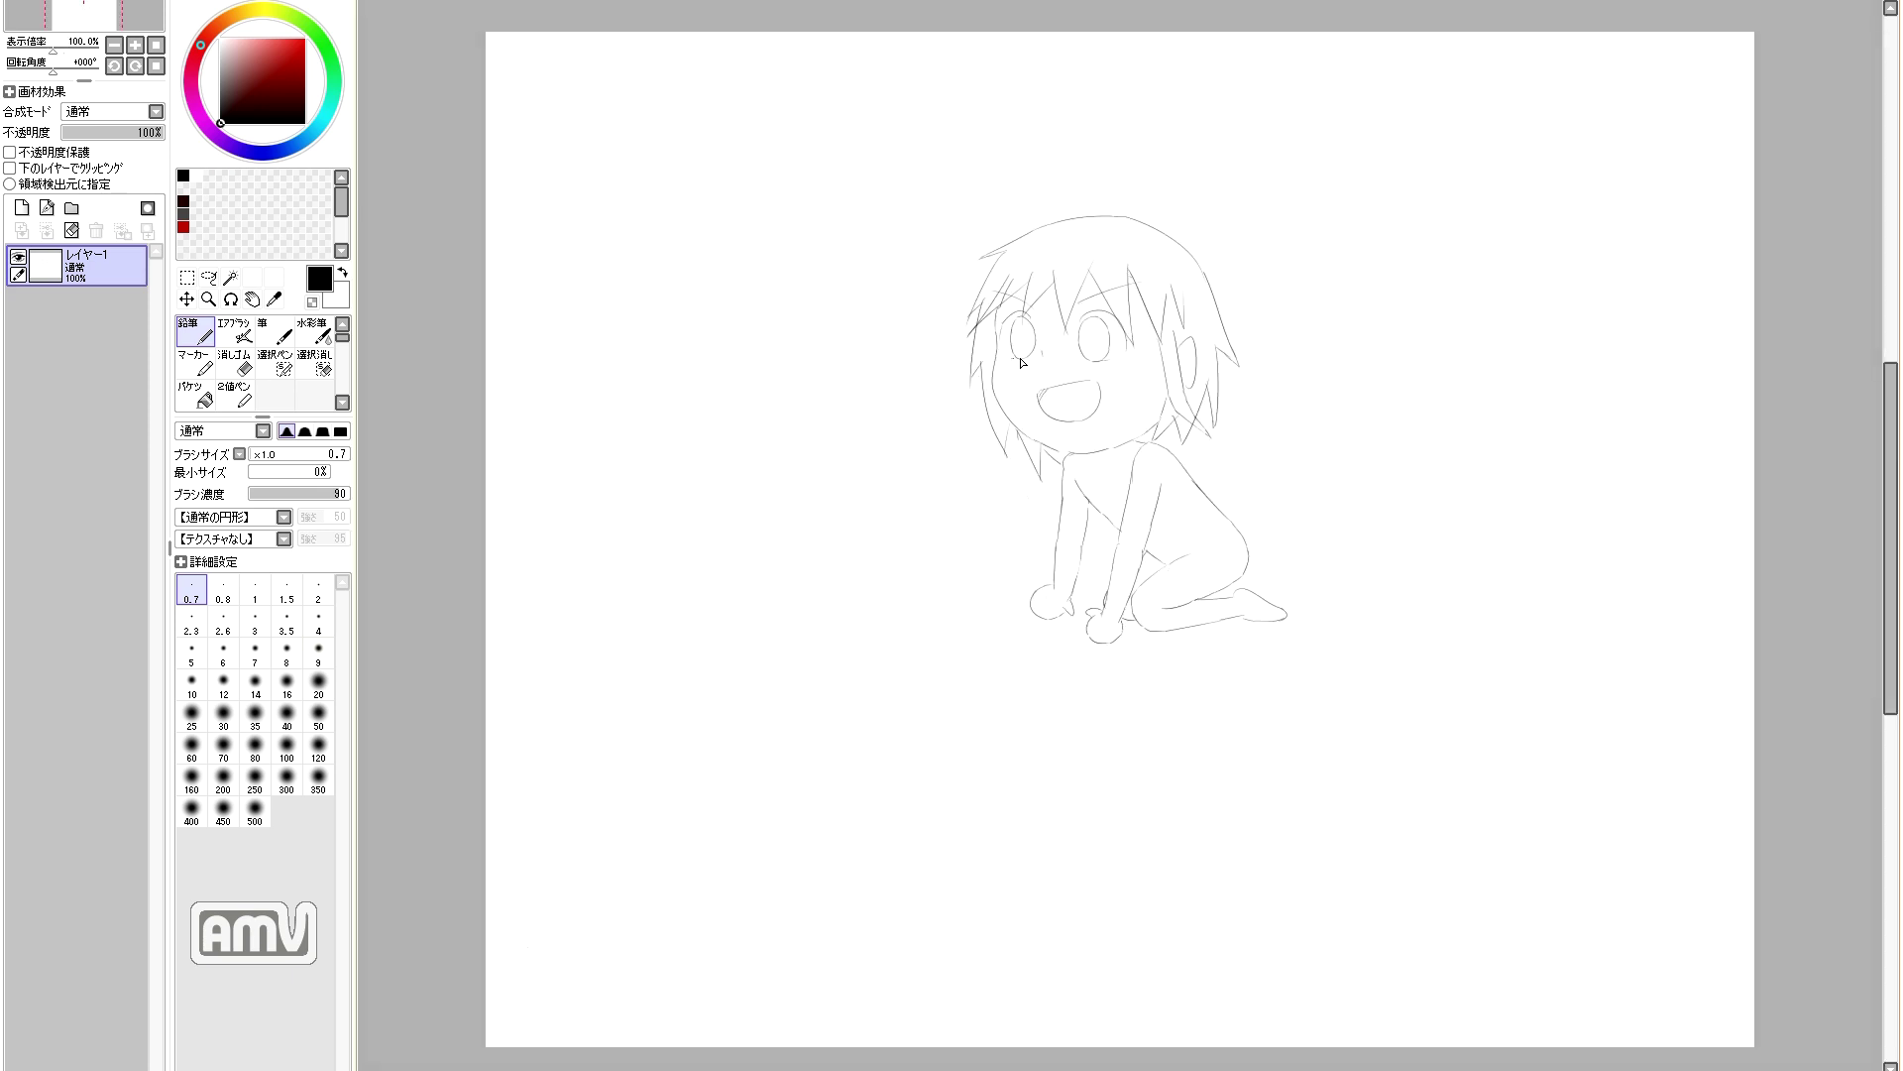
# Step: Erase the far hand's pointed thumb and redraw it as a small rounded shape
pyautogui.press('e')
pyautogui.moveTo(1039, 595); pyautogui.dragTo(1041, 624)
pyautogui.press('n')
# Step: Sketch a short sleeve with a curved hem on the far arm and a second line along the chest
pyautogui.scroll(2, 1062, 630)
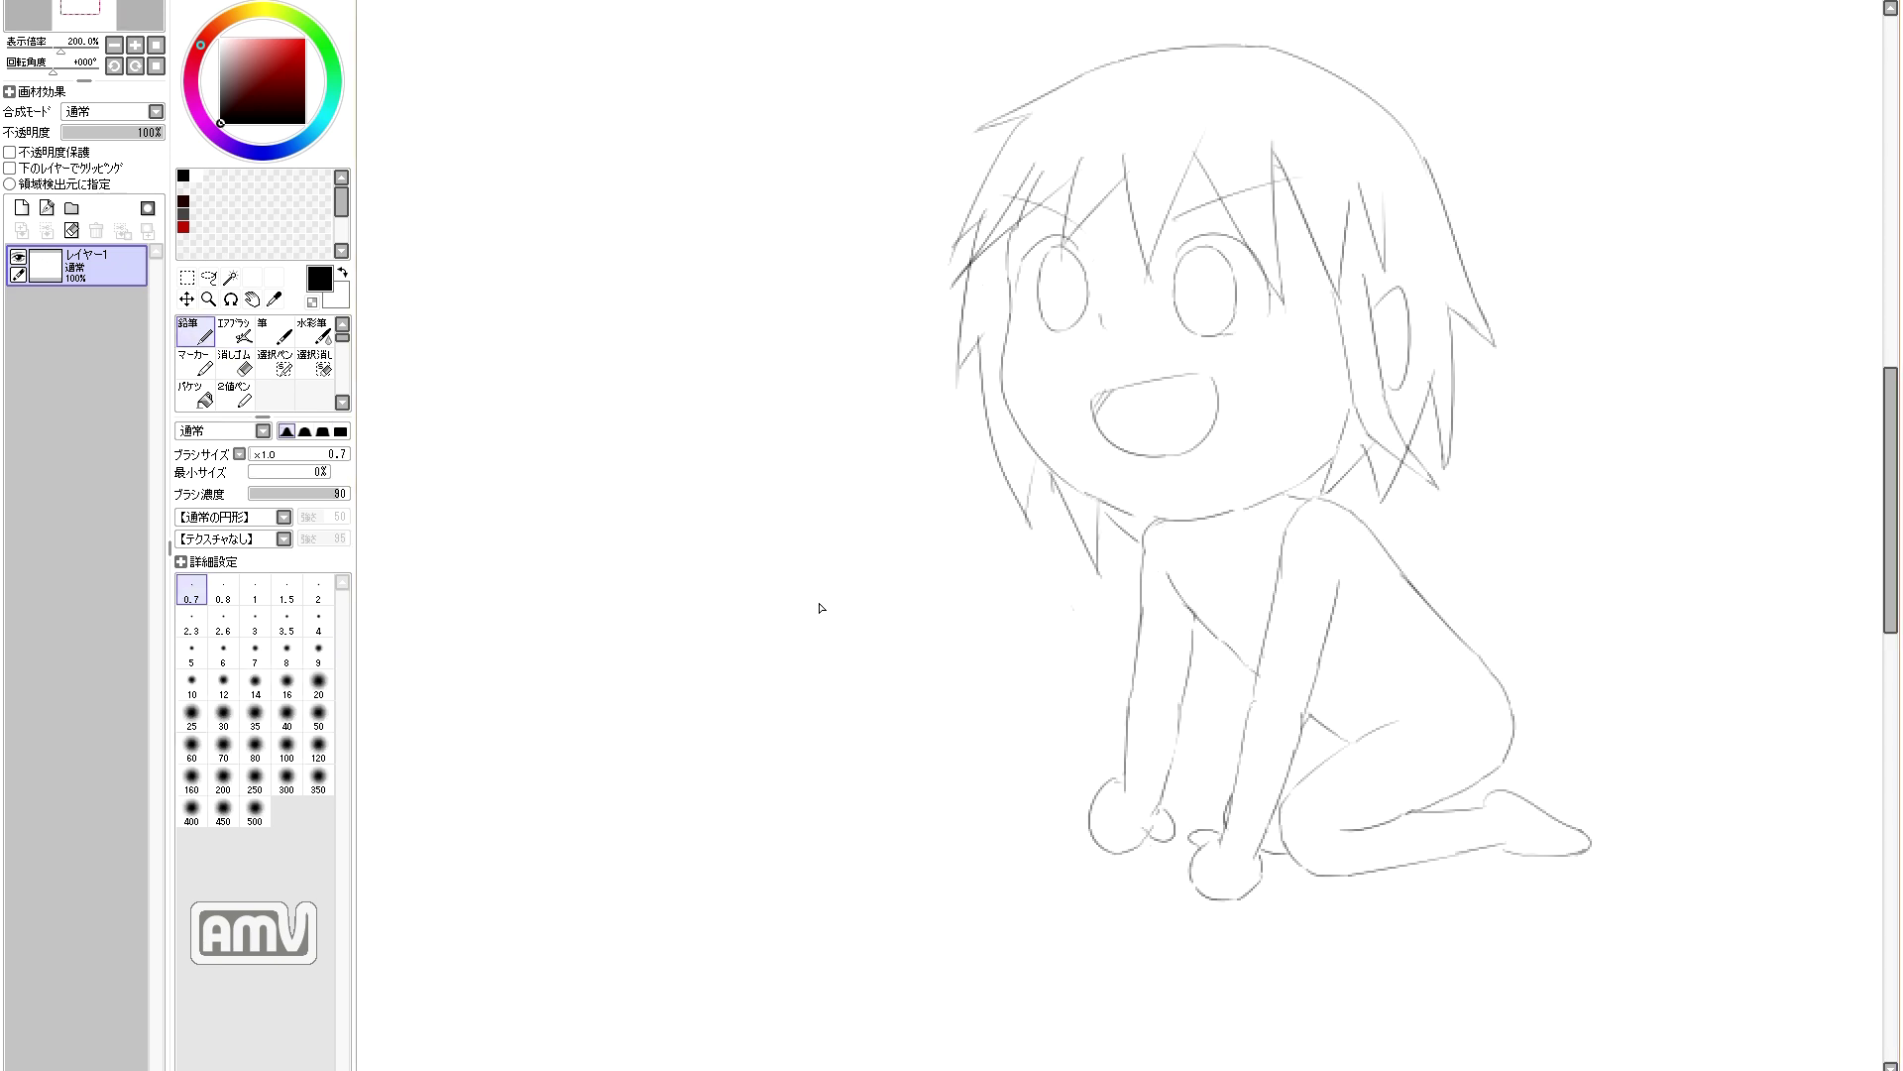
pyautogui.moveTo(1137, 606)
pyautogui.mouseDown()
pyautogui.moveTo(1129, 694)
pyautogui.moveTo(1215, 711)
pyautogui.mouseUp()
pyautogui.moveTo(1202, 640); pyautogui.dragTo(1255, 684)
# Step: Erase the far hand and redraw the lower forearm with a rounded hand placed slightly lower
pyautogui.press('e')
pyautogui.moveTo(1096, 798)
pyautogui.mouseDown()
pyautogui.moveTo(1130, 842)
pyautogui.moveTo(1170, 793)
pyautogui.mouseUp()
pyautogui.press('n')
pyautogui.moveTo(1182, 728)
pyautogui.mouseDown()
pyautogui.moveTo(1160, 830)
pyautogui.moveTo(1115, 830)
pyautogui.mouseUp()
pyautogui.moveTo(1115, 829); pyautogui.dragTo(1162, 837)
# Step: Sketch the outfit's near short sleeve, pointed collar and back line with a rounded skirt edge behind the hips
pyautogui.moveTo(1269, 577)
pyautogui.mouseDown()
pyautogui.moveTo(1328, 702)
pyautogui.moveTo(1354, 615)
pyautogui.mouseUp()
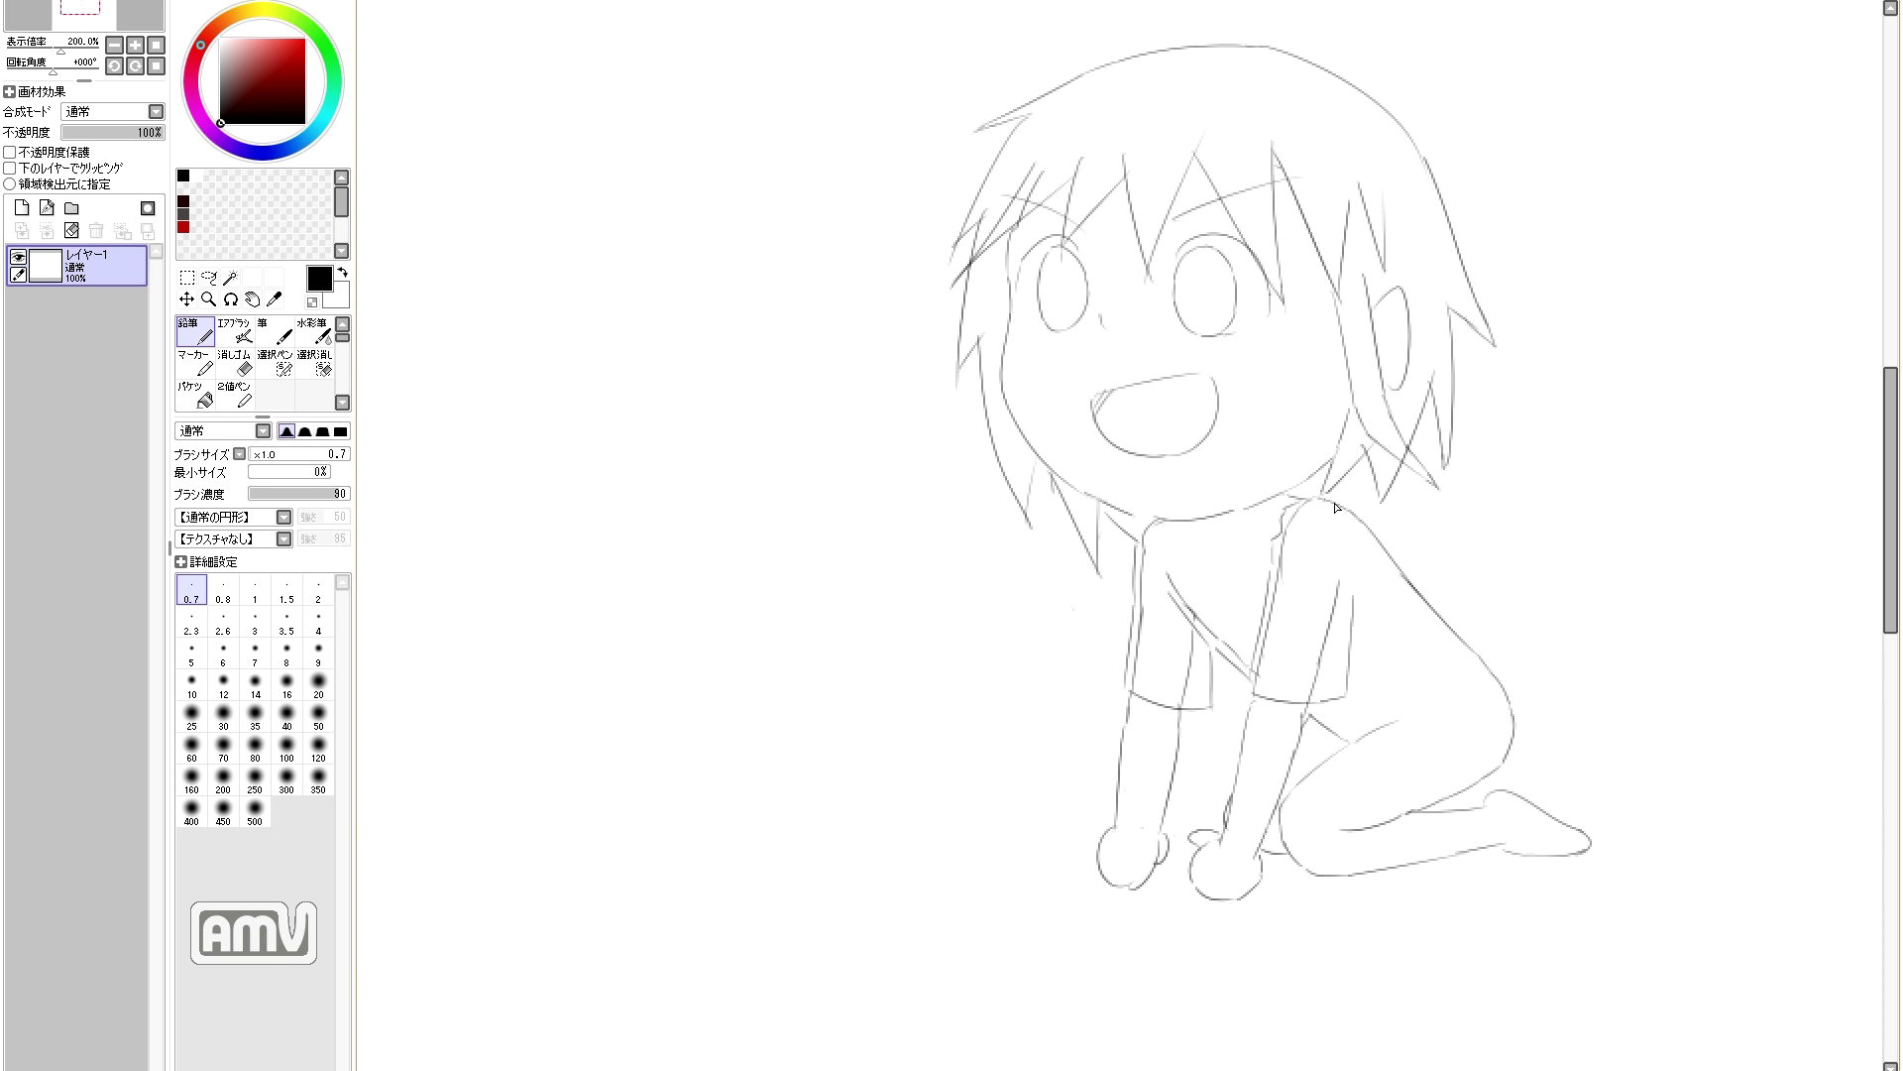
pyautogui.moveTo(1396, 552); pyautogui.dragTo(1574, 690)
pyautogui.moveTo(1182, 523)
pyautogui.mouseDown()
pyautogui.moveTo(1213, 548)
pyautogui.moveTo(1267, 500)
pyautogui.mouseUp()
pyautogui.moveTo(1214, 562); pyautogui.dragTo(1244, 607)
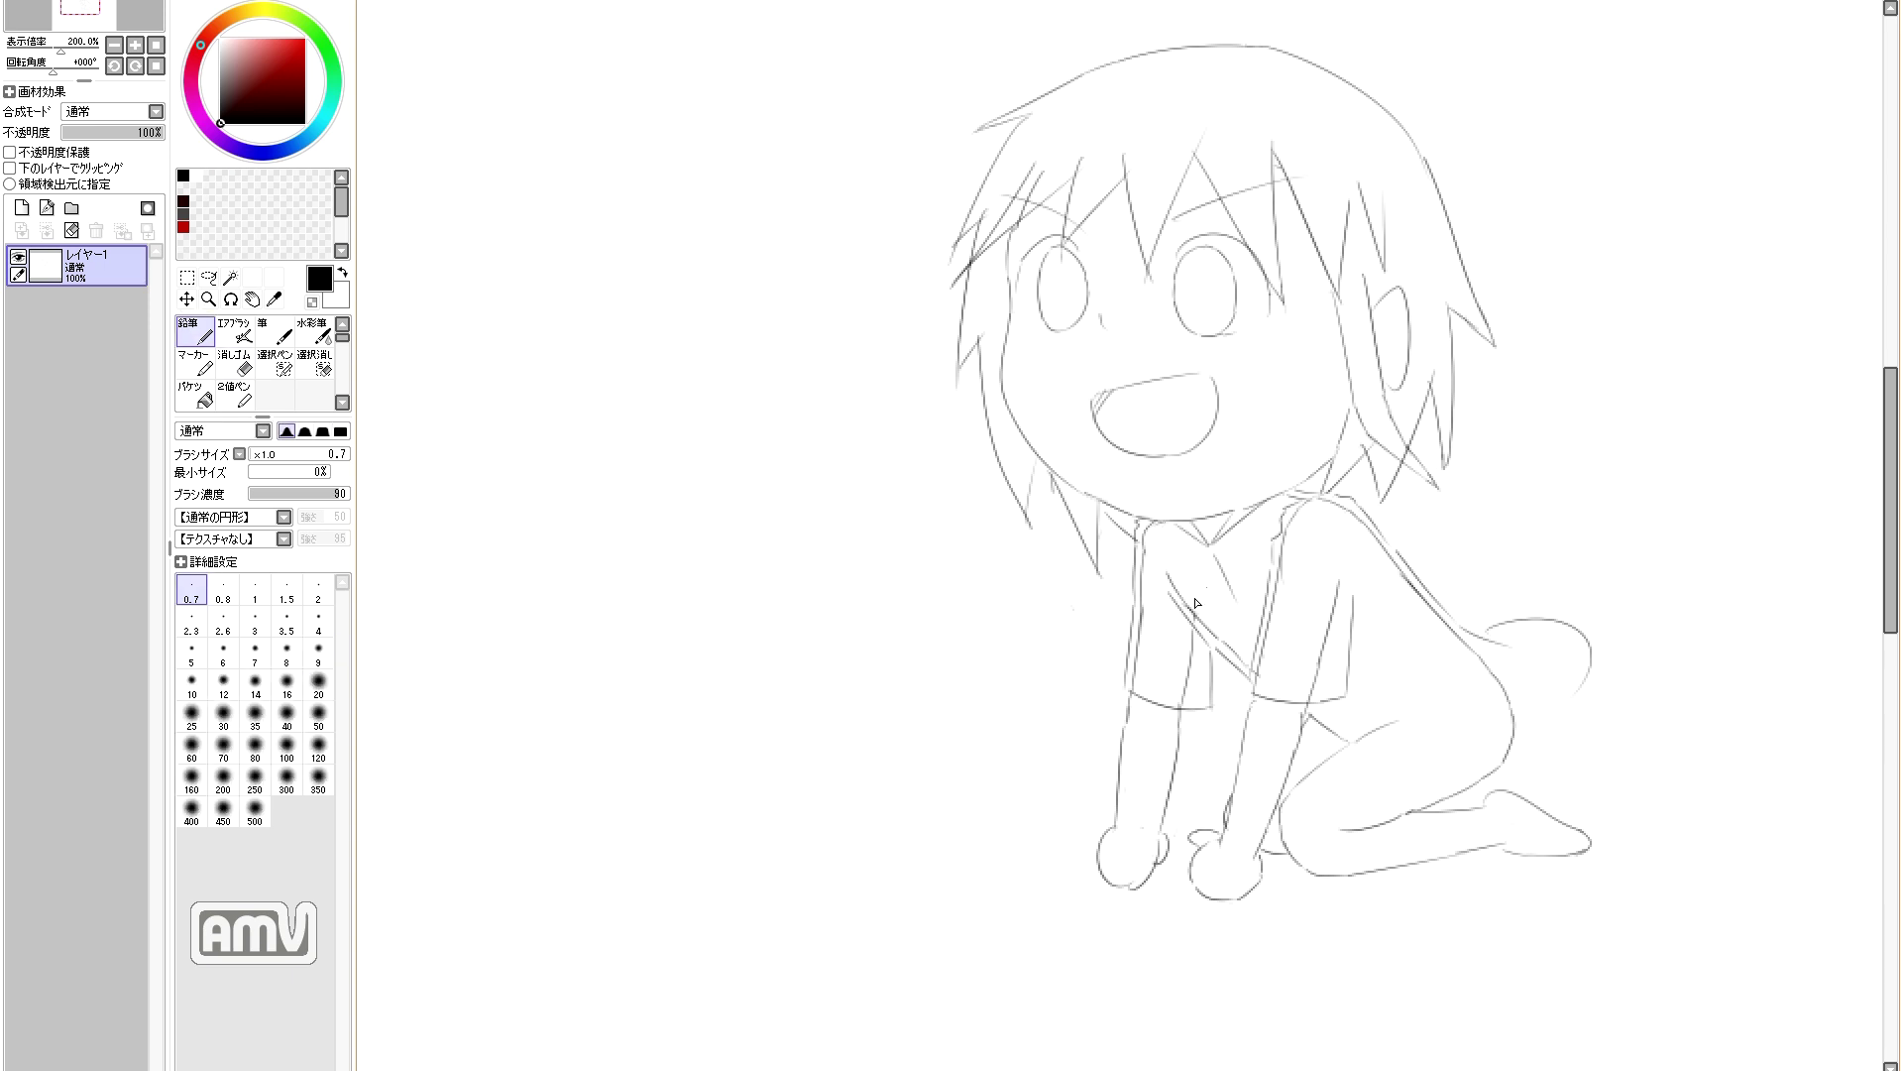
# Step: Erase the arm and chest lines showing through the shirt, and add a cuff line above each sleeve hem
pyautogui.press('e')
pyautogui.moveTo(1160, 688)
pyautogui.mouseDown()
pyautogui.moveTo(1204, 605)
pyautogui.moveTo(1346, 687)
pyautogui.moveTo(1202, 695)
pyautogui.mouseUp()
pyautogui.press('n')
pyautogui.press('e')
pyautogui.press('n')
pyautogui.hotkey('ctrl', 'z')
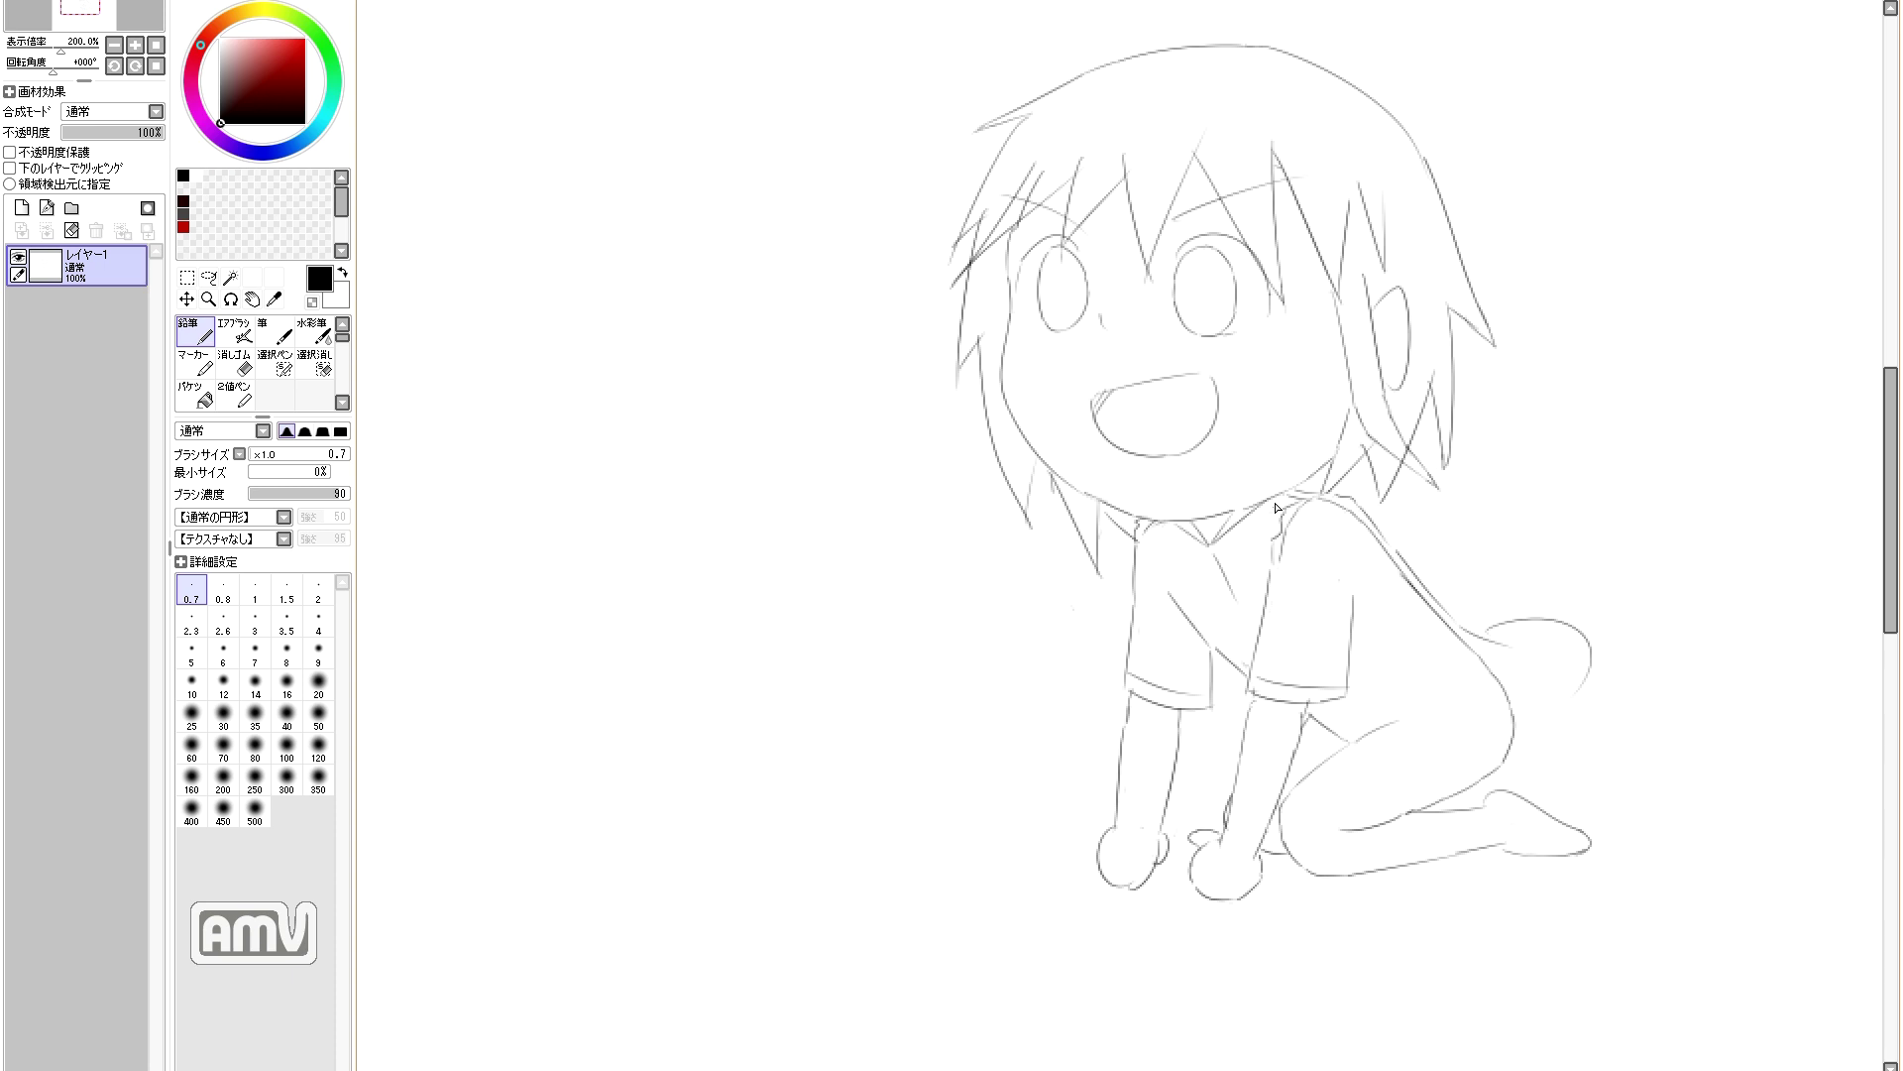
# Step: Sketch a small knot with a hanging tie below the collar, undoing the first stroke
pyautogui.moveTo(1202, 551)
pyautogui.mouseDown()
pyautogui.moveTo(1232, 569)
pyautogui.moveTo(1251, 624)
pyautogui.moveTo(1264, 605)
pyautogui.mouseUp()
pyautogui.hotkey('ctrl', 'z')
pyautogui.moveTo(1216, 579); pyautogui.dragTo(1255, 639)
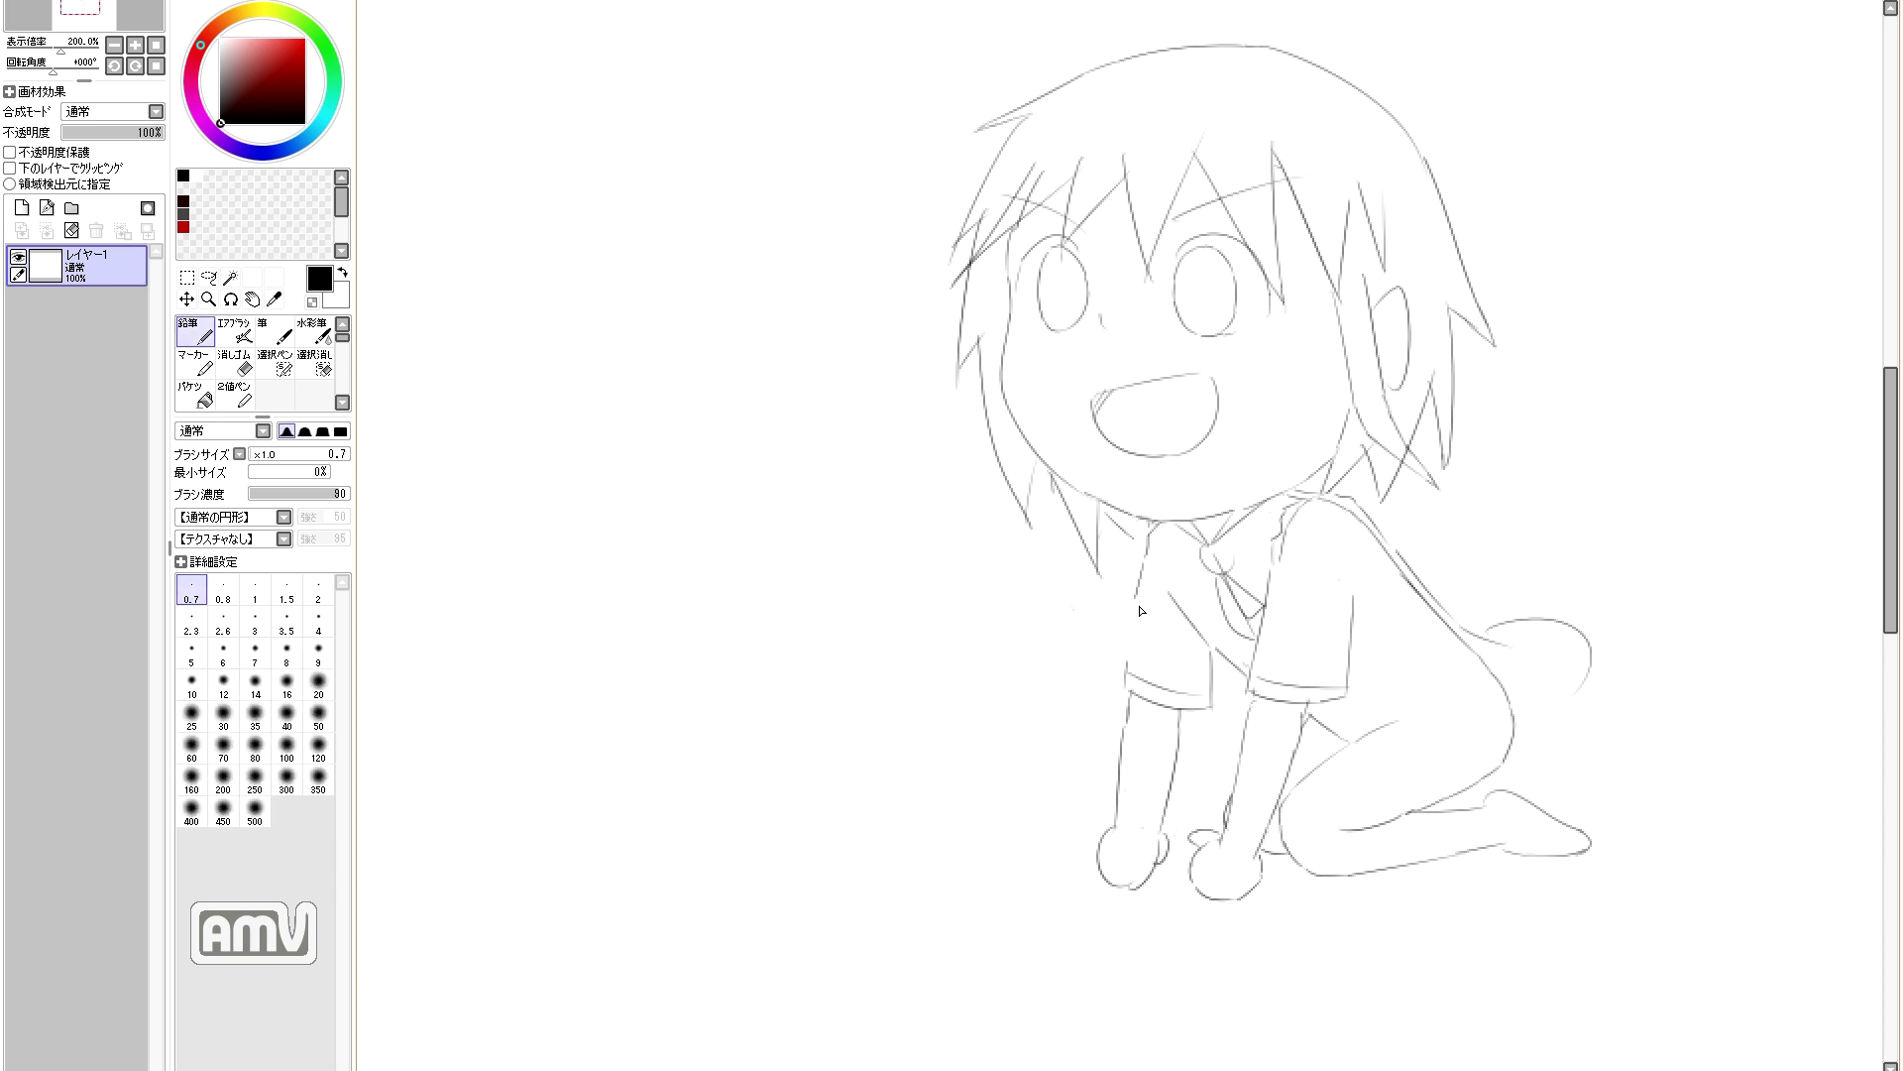
# Step: Clean the doubled shoulder and back lines into single shirt contours
pyautogui.press('e')
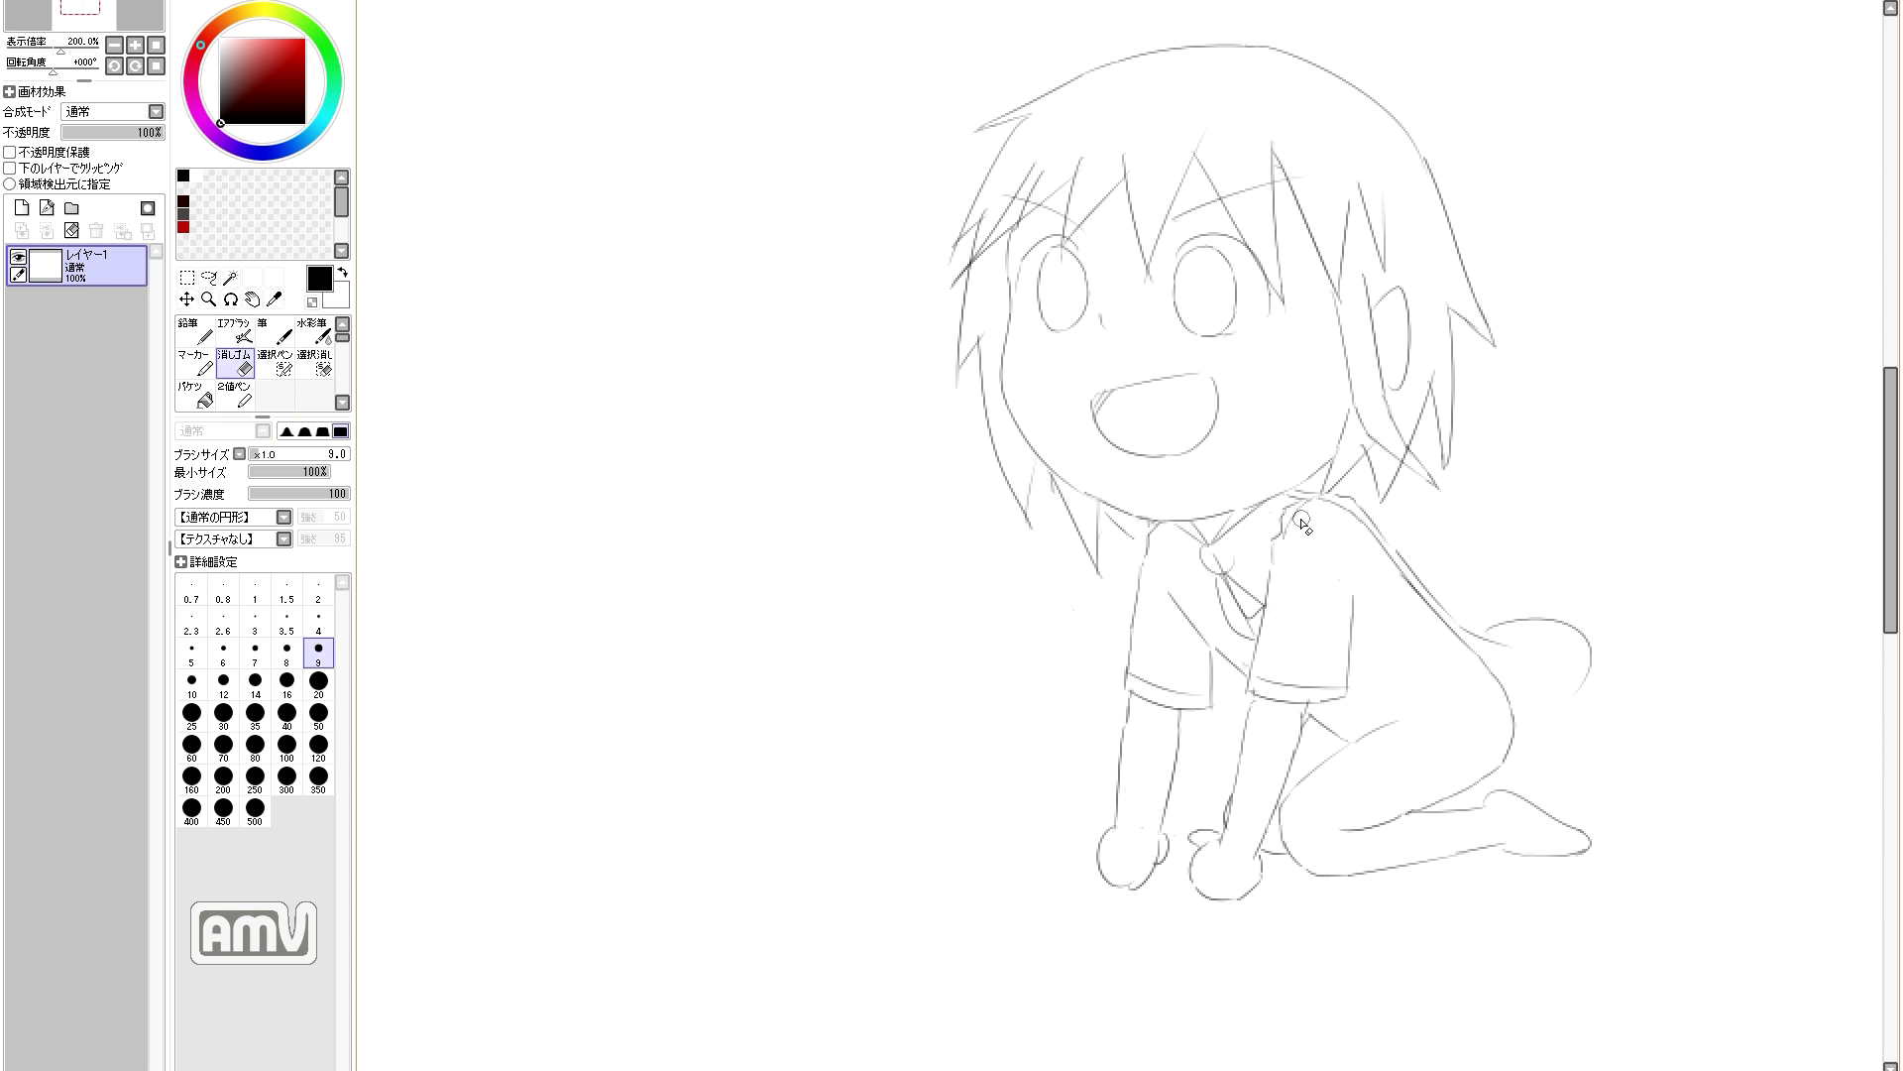
pyautogui.press('n')
pyautogui.press('e')
pyautogui.press('n')
# Step: Sketch the skirt hem across the thigh and the flared skirt folds behind the hips
pyautogui.moveTo(1325, 769); pyautogui.dragTo(1418, 801)
pyautogui.hotkey('ctrl', 'z')
pyautogui.hotkey('ctrl', 'z')
pyautogui.moveTo(1525, 677)
pyautogui.mouseDown()
pyautogui.moveTo(1555, 778)
pyautogui.moveTo(1590, 659)
pyautogui.mouseUp()
pyautogui.moveTo(1603, 664); pyautogui.dragTo(1536, 782)
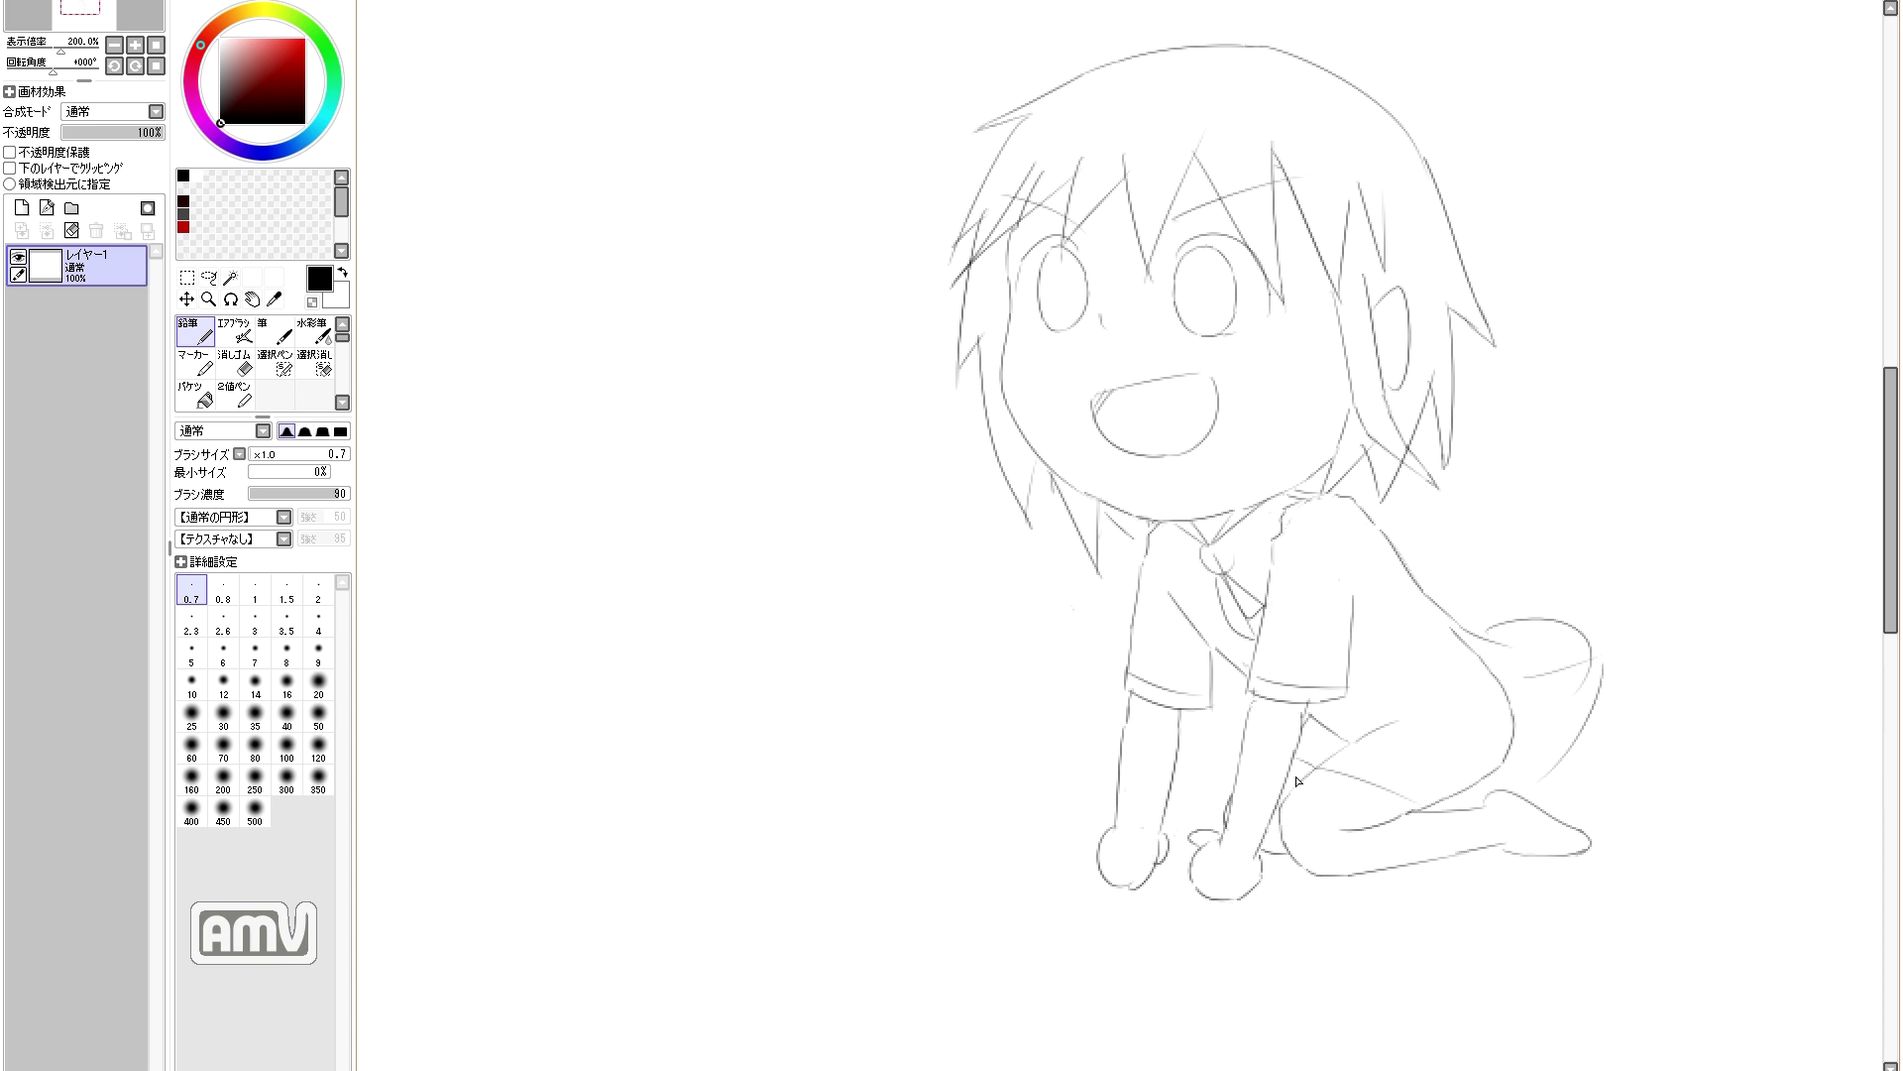
# Step: Redraw the near sleeve's rear edge from the shoulder down to the hem
pyautogui.scroll(-2, 1139, 671)
pyautogui.scroll(2, 1139, 671)
pyautogui.press('e')
pyautogui.press('n')
pyautogui.hotkey('ctrl', 'z')
pyautogui.moveTo(1111, 282)
pyautogui.mouseDown()
pyautogui.moveTo(1165, 407)
pyautogui.moveTo(1167, 472)
pyautogui.mouseUp()
pyautogui.press('e')
pyautogui.press('n')
# Step: Erase the near sleeve's old hem corner and redraw the cuff as a curved band around the arm
pyautogui.moveTo(1159, 471); pyautogui.dragTo(1166, 374)
pyautogui.press('e')
pyautogui.moveTo(1152, 463)
pyautogui.mouseDown()
pyautogui.moveTo(1103, 476)
pyautogui.moveTo(1086, 450)
pyautogui.moveTo(1099, 483)
pyautogui.moveTo(1072, 473)
pyautogui.moveTo(1123, 504)
pyautogui.mouseUp()
pyautogui.press('n')
pyautogui.moveTo(1069, 454); pyautogui.dragTo(1143, 441)
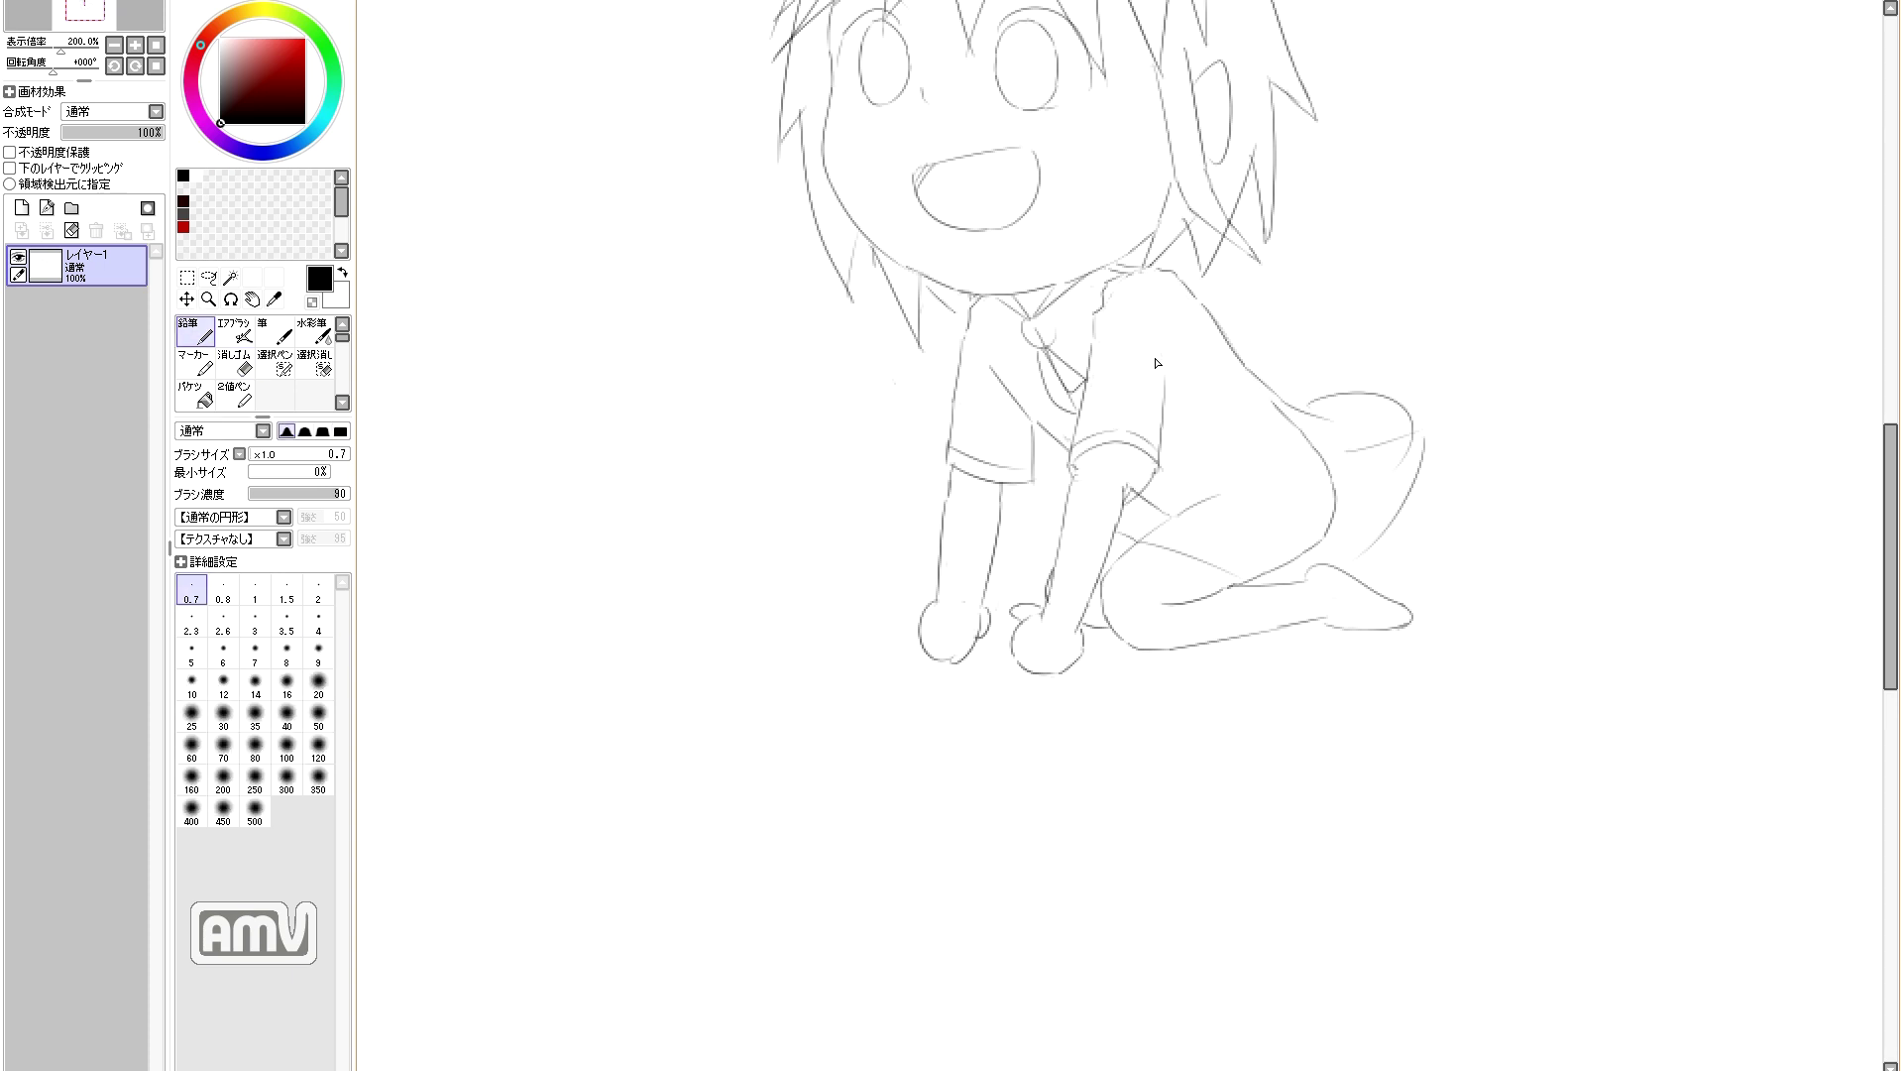
# Step: Adjust the near sleeve's rear edge, and erase and redraw the near forearm and rounded hand closer to the knee
pyautogui.scroll(-4, 1158, 371)
pyautogui.moveTo(1168, 477); pyautogui.dragTo(1163, 516)
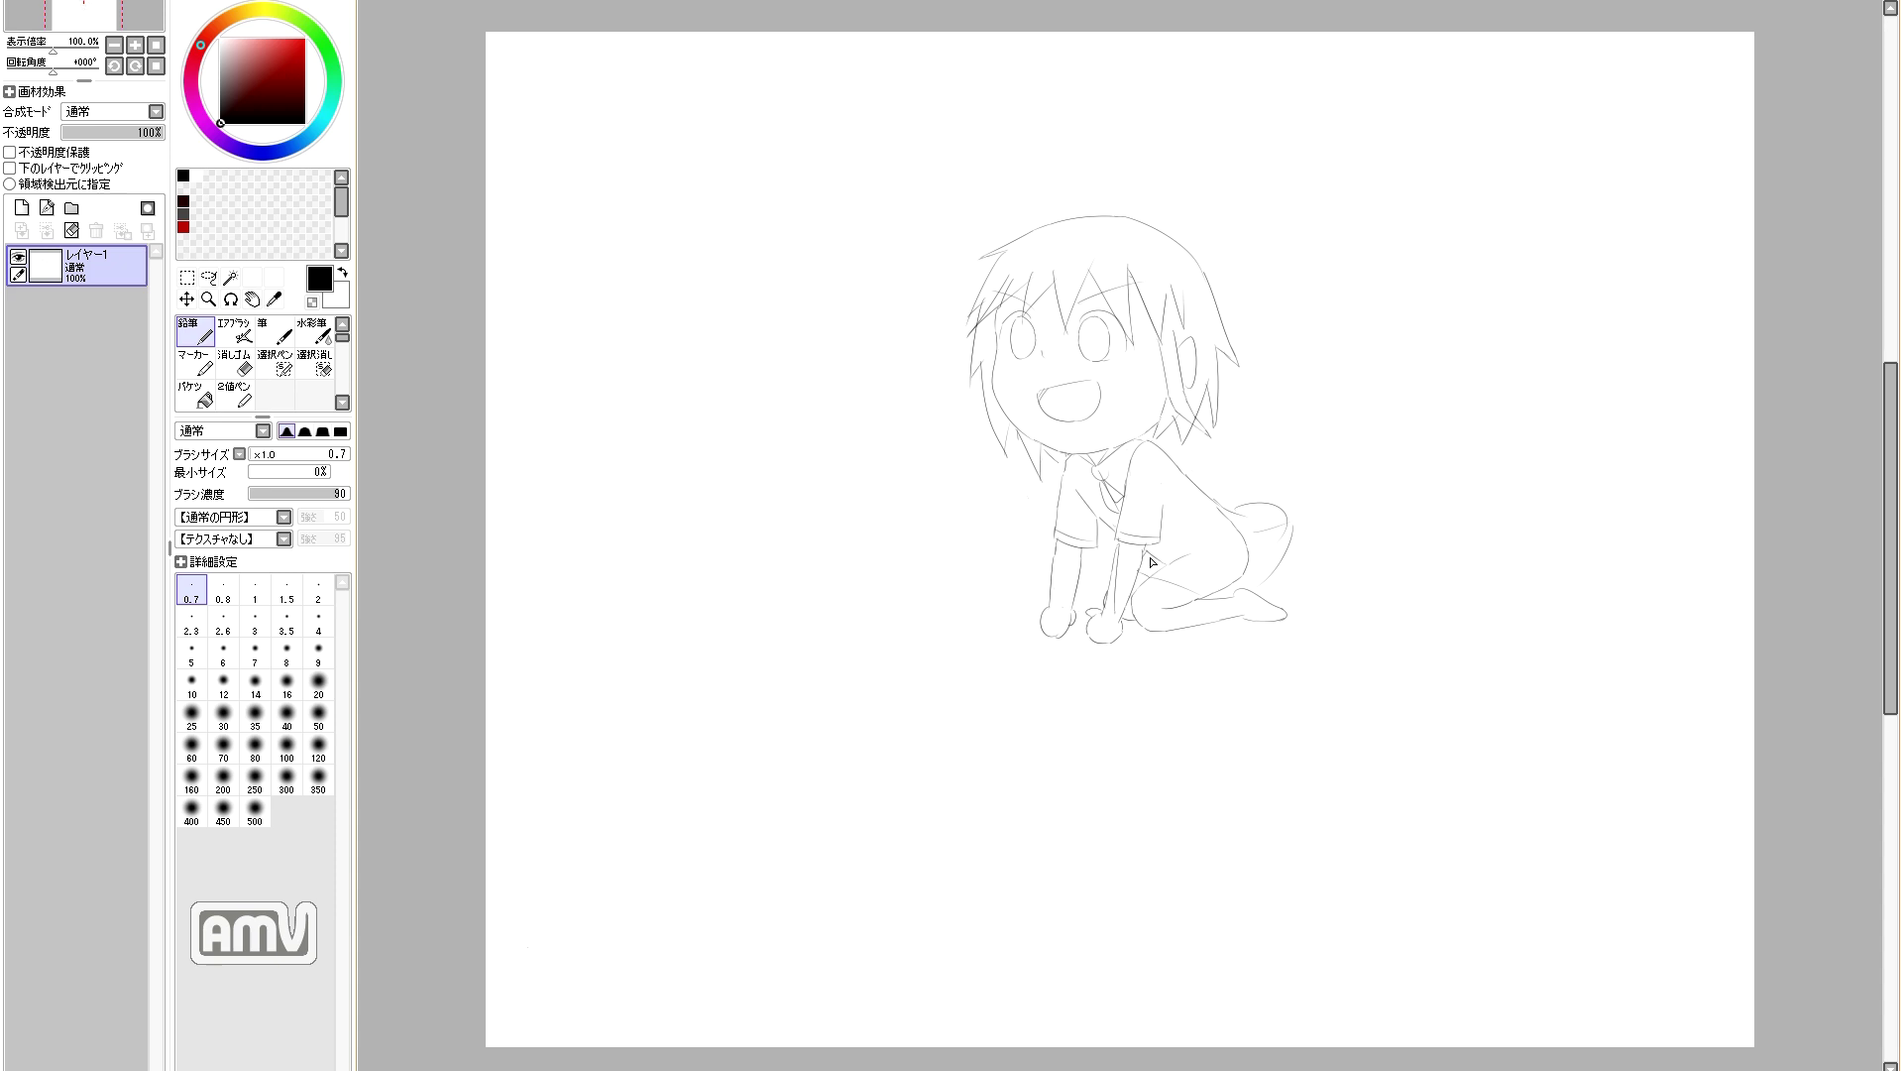
pyautogui.press('e')
pyautogui.moveTo(1115, 610)
pyautogui.mouseDown()
pyautogui.moveTo(1101, 635)
pyautogui.moveTo(1120, 644)
pyautogui.mouseUp()
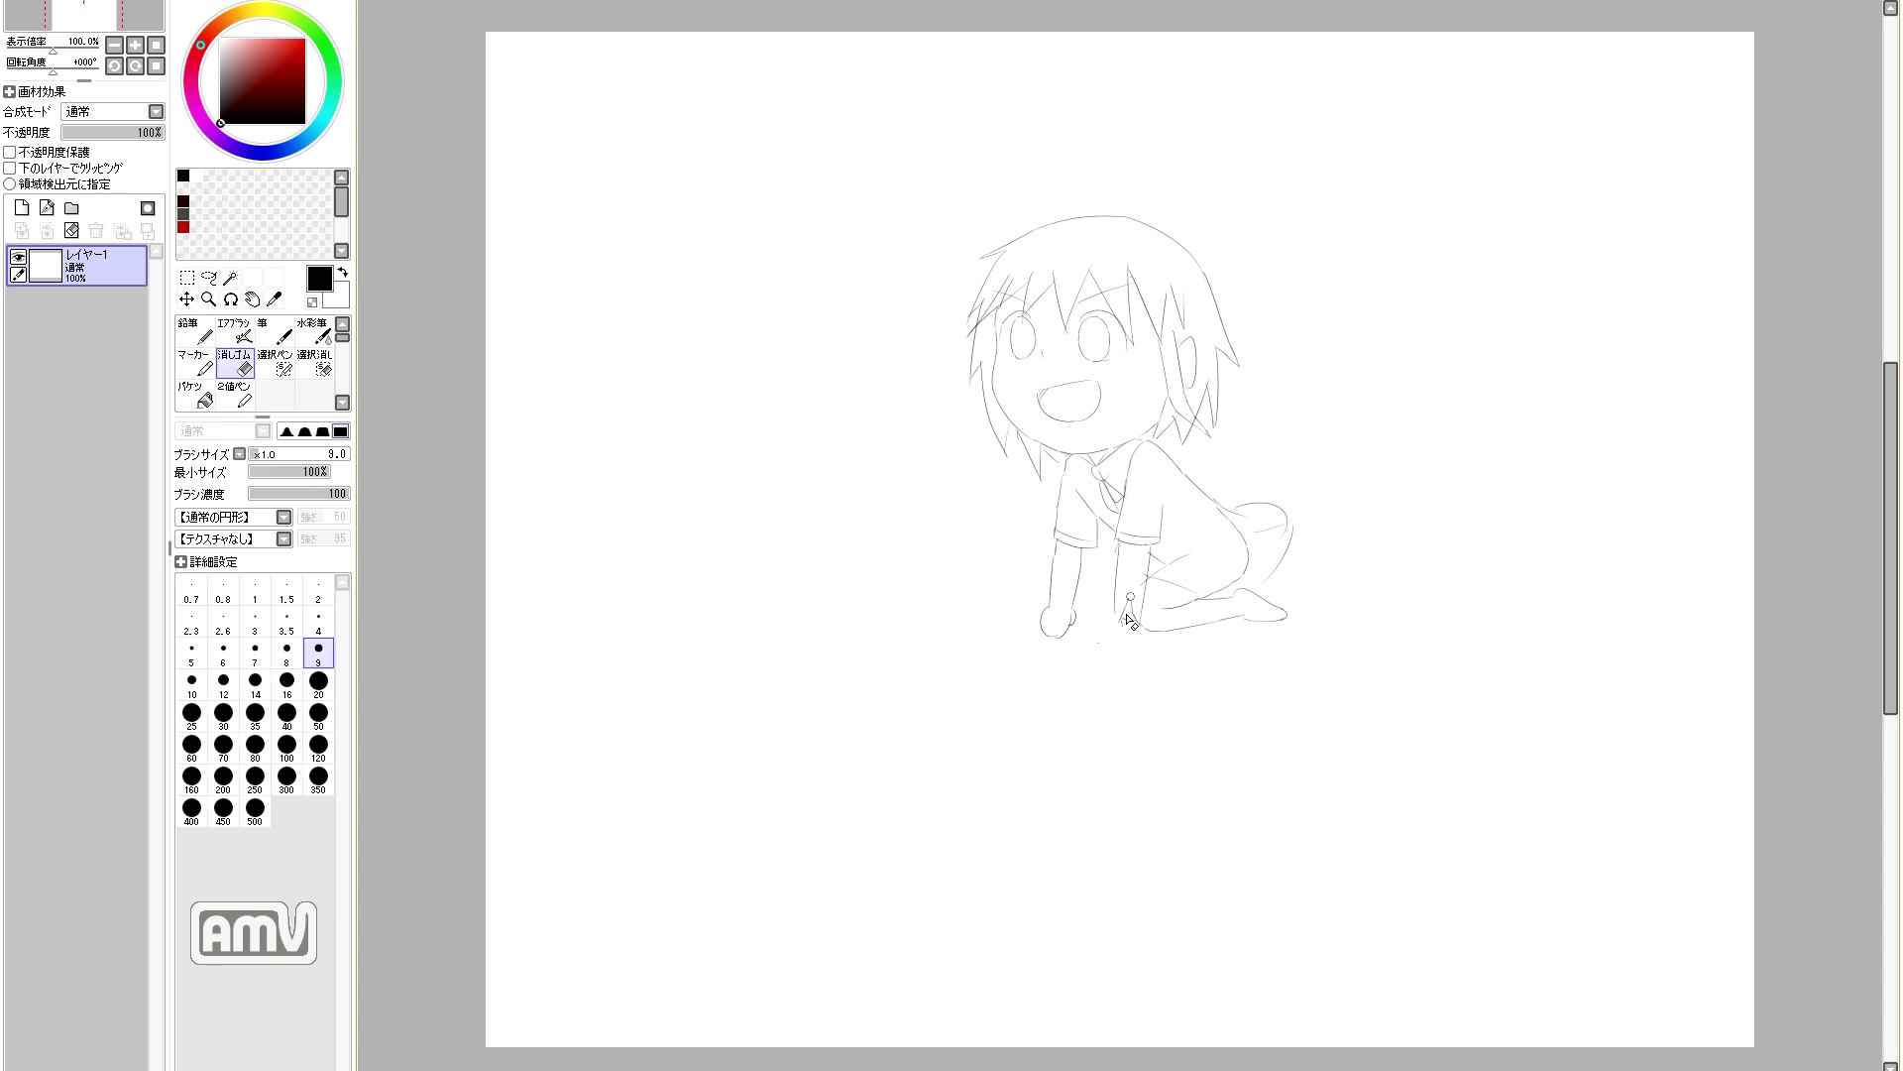
pyautogui.press('n')
pyautogui.moveTo(1119, 615); pyautogui.dragTo(1136, 642)
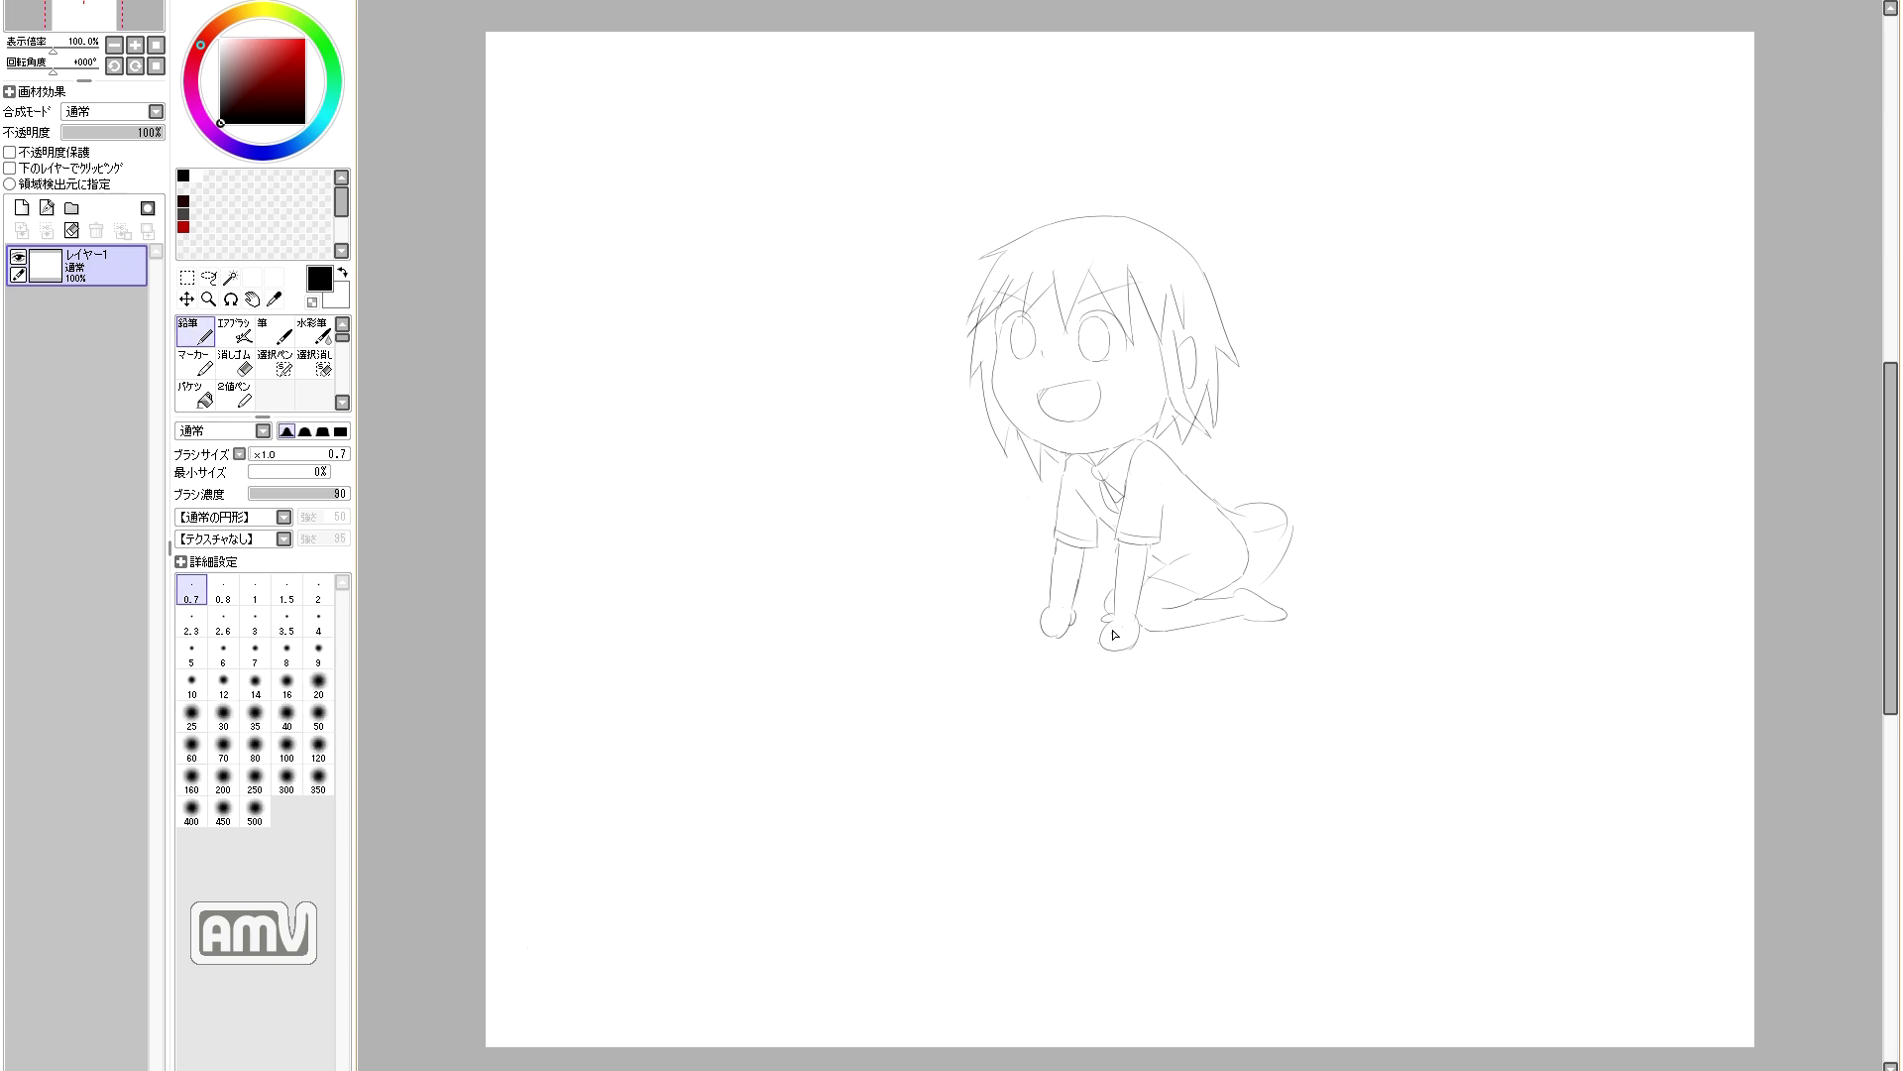
# Step: Redraw the near forearm's lower line into the wrist and clean up the near hand's outline
pyautogui.moveTo(1114, 586); pyautogui.dragTo(1108, 612)
pyautogui.press('e')
pyautogui.press('n')
pyautogui.press('e')
pyautogui.press('n')
pyautogui.press('e')
pyautogui.press('n')
pyautogui.press('e')
pyautogui.press('n')
pyautogui.press('e')
pyautogui.press('n')
# Step: Redraw the shirt's lower edge from the belly up to the back of the hips
pyautogui.moveTo(1148, 585)
pyautogui.mouseDown()
pyautogui.moveTo(1193, 593)
pyautogui.moveTo(1186, 574)
pyautogui.moveTo(1279, 524)
pyautogui.mouseUp()
pyautogui.press('e')
pyautogui.press('n')
pyautogui.press('e')
pyautogui.press('n')
pyautogui.press('e')
pyautogui.press('n')
pyautogui.press('e')
# Step: Erase the round skirt shape behind the hips and redraw its flared rear outline and waist end
pyautogui.moveTo(1311, 508); pyautogui.dragTo(1262, 584)
pyautogui.press('n')
pyautogui.press('e')
pyautogui.press('n')
pyautogui.moveTo(1280, 520); pyautogui.dragTo(1260, 541)
pyautogui.press('e')
pyautogui.moveTo(1246, 546)
pyautogui.mouseDown()
pyautogui.moveTo(1227, 517)
pyautogui.moveTo(1282, 510)
pyautogui.mouseUp()
pyautogui.press('n')
pyautogui.press('e')
pyautogui.press('n')
pyautogui.press('e')
pyautogui.press('n')
pyautogui.press('e')
# Step: Reshape the far hand's outline around the wrist on the ground
pyautogui.moveTo(1073, 635)
pyautogui.mouseDown()
pyautogui.moveTo(1045, 612)
pyautogui.moveTo(1077, 622)
pyautogui.mouseUp()
pyautogui.press('n')
pyautogui.press('e')
pyautogui.press('n')
pyautogui.press('e')
pyautogui.press('n')
pyautogui.press('e')
pyautogui.press('n')
# Step: Draw finger lines and a thumb on both hands, cleaning up the knuckle outlines
pyautogui.scroll(4, 1238, 545)
pyautogui.press('e')
pyautogui.press('n')
pyautogui.press('e')
pyautogui.press('n')
pyautogui.press('e')
pyautogui.press('n')
pyautogui.press('e')
pyautogui.press('n')
pyautogui.press('e')
pyautogui.moveTo(627, 838); pyautogui.dragTo(604, 881)
pyautogui.press('n')
pyautogui.press('e')
pyautogui.press('n')
pyautogui.press('e')
pyautogui.press('n')
# Step: Sketch short pleat lines along the front of the skirt above the thigh
pyautogui.moveTo(924, 682); pyautogui.dragTo(890, 714)
pyautogui.moveTo(1010, 692); pyautogui.dragTo(999, 734)
pyautogui.moveTo(1071, 679)
pyautogui.mouseDown()
pyautogui.moveTo(1132, 649)
pyautogui.moveTo(1118, 755)
pyautogui.mouseUp()
pyautogui.press('e')
pyautogui.press('n')
pyautogui.moveTo(1178, 632); pyautogui.dragTo(1307, 692)
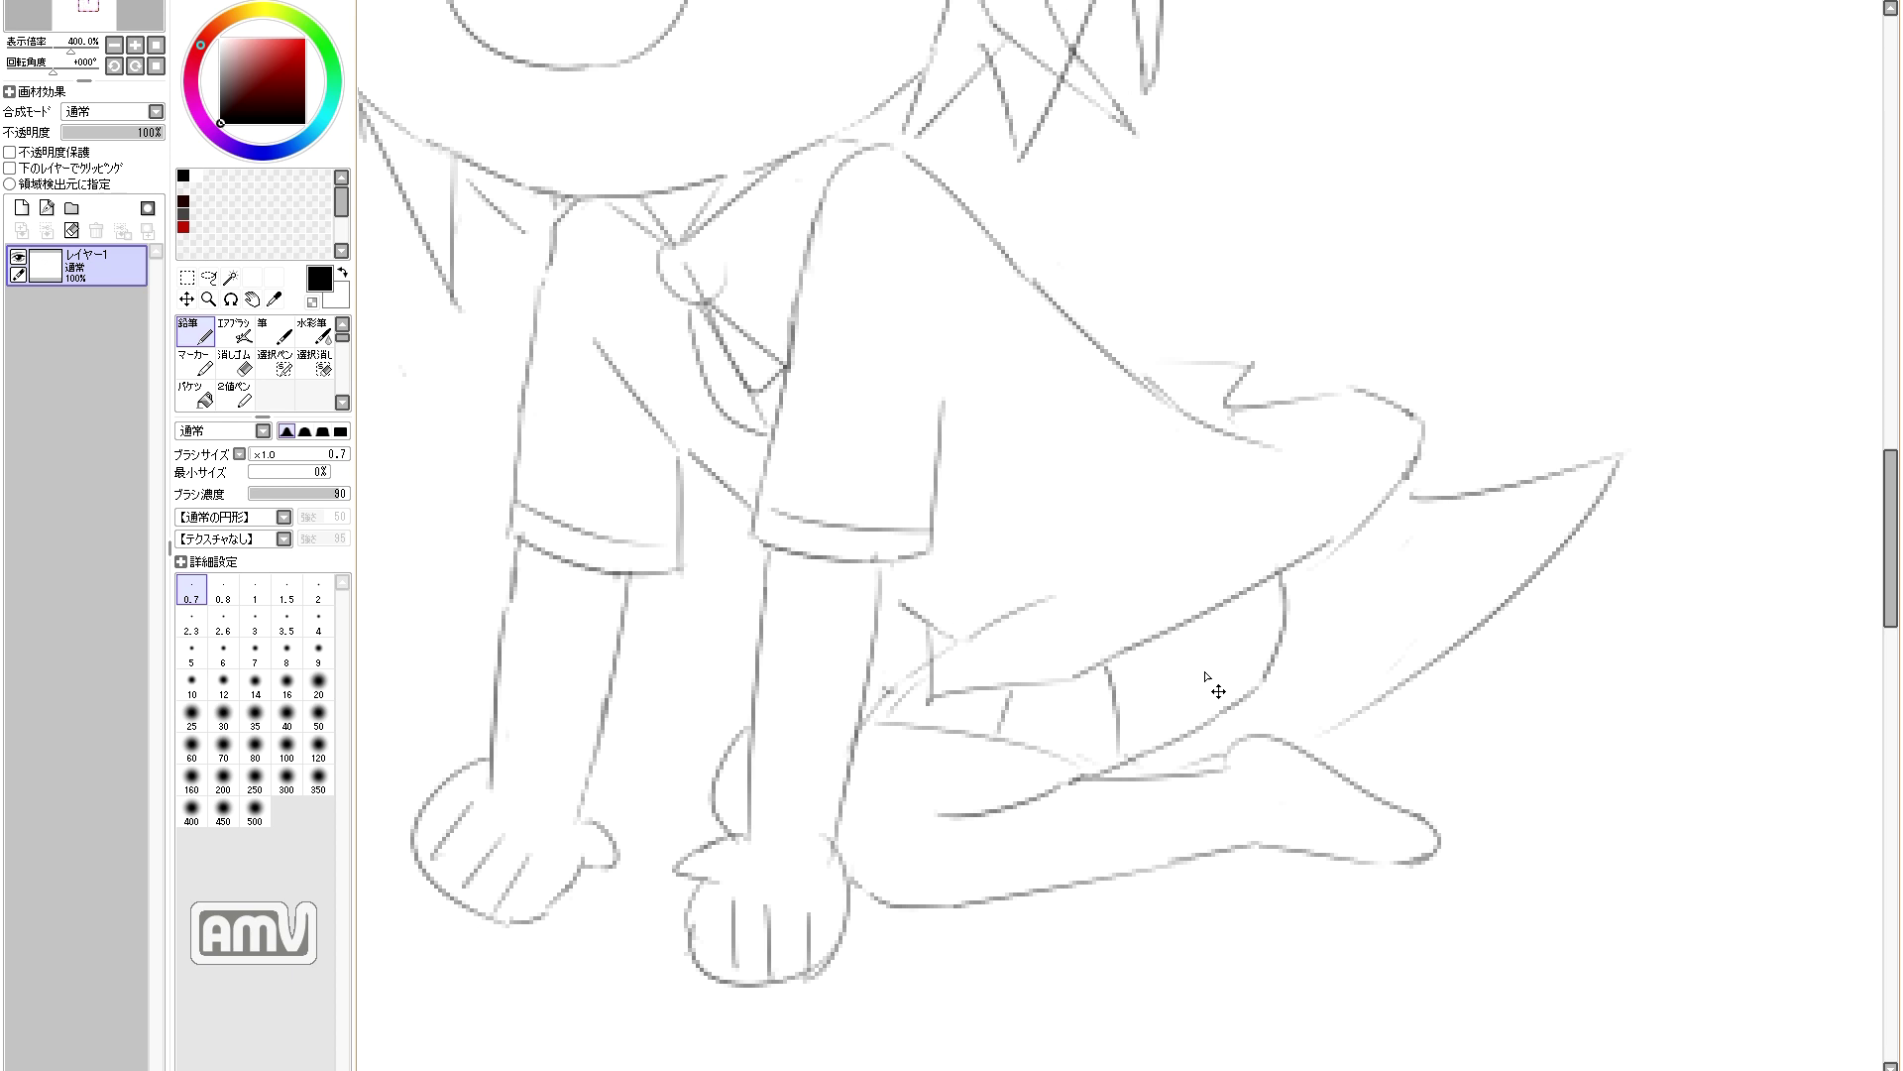
pyautogui.moveTo(1289, 575); pyautogui.dragTo(1491, 622)
pyautogui.hotkey('ctrl', 'z')
pyautogui.hotkey('ctrl', 'z')
# Step: Draw pleat lines fanning from the shirt's lower edge across the skirt's lower rear
pyautogui.moveTo(1186, 632); pyautogui.dragTo(1346, 705)
pyautogui.moveTo(1278, 573); pyautogui.dragTo(1454, 601)
pyautogui.moveTo(1362, 528)
pyautogui.mouseDown()
pyautogui.moveTo(1586, 501)
pyautogui.moveTo(1419, 499)
pyautogui.mouseUp()
pyautogui.press('e')
pyautogui.press('n')
# Step: Redraw the skirt's upper rear hem as a rounded curve behind the hips
pyautogui.hotkey('ctrl', 'z')
pyautogui.moveTo(1615, 458)
pyautogui.mouseDown()
pyautogui.moveTo(1512, 329)
pyautogui.moveTo(1130, 327)
pyautogui.mouseUp()
pyautogui.hotkey('ctrl', 'z')
pyautogui.moveTo(1621, 451)
pyautogui.mouseDown()
pyautogui.moveTo(1457, 303)
pyautogui.moveTo(1211, 365)
pyautogui.mouseUp()
pyautogui.press('e')
pyautogui.press('n')
pyautogui.press('e')
pyautogui.press('n')
pyautogui.moveTo(1474, 295)
pyautogui.mouseDown()
pyautogui.moveTo(1628, 436)
pyautogui.moveTo(1598, 494)
pyautogui.moveTo(1610, 460)
pyautogui.mouseUp()
# Step: Draw pleat lines across the skirt's upper rear, from the shirt's edge to the outer hem
pyautogui.press('e')
pyautogui.press('n')
pyautogui.moveTo(1421, 422); pyautogui.dragTo(1552, 335)
pyautogui.moveTo(1315, 392); pyautogui.dragTo(1369, 325)
# Step: Erase stray lines at the skirt's rear and pull its outer hem closer to the hips
pyautogui.press('Home')
pyautogui.press('e')
pyautogui.moveTo(1297, 480)
pyautogui.mouseDown()
pyautogui.moveTo(1330, 541)
pyautogui.moveTo(1274, 475)
pyautogui.moveTo(1312, 534)
pyautogui.moveTo(1267, 488)
pyautogui.moveTo(1327, 523)
pyautogui.moveTo(1279, 584)
pyautogui.moveTo(1324, 500)
pyautogui.moveTo(1310, 526)
pyautogui.moveTo(1304, 475)
pyautogui.moveTo(1251, 512)
pyautogui.moveTo(1318, 502)
pyautogui.moveTo(1306, 534)
pyautogui.moveTo(1275, 479)
pyautogui.moveTo(1298, 501)
pyautogui.moveTo(1299, 547)
pyautogui.mouseUp()
pyautogui.press('n')
pyautogui.press('e')
pyautogui.press('n')
pyautogui.press('e')
pyautogui.press('n')
pyautogui.press('e')
pyautogui.press('n')
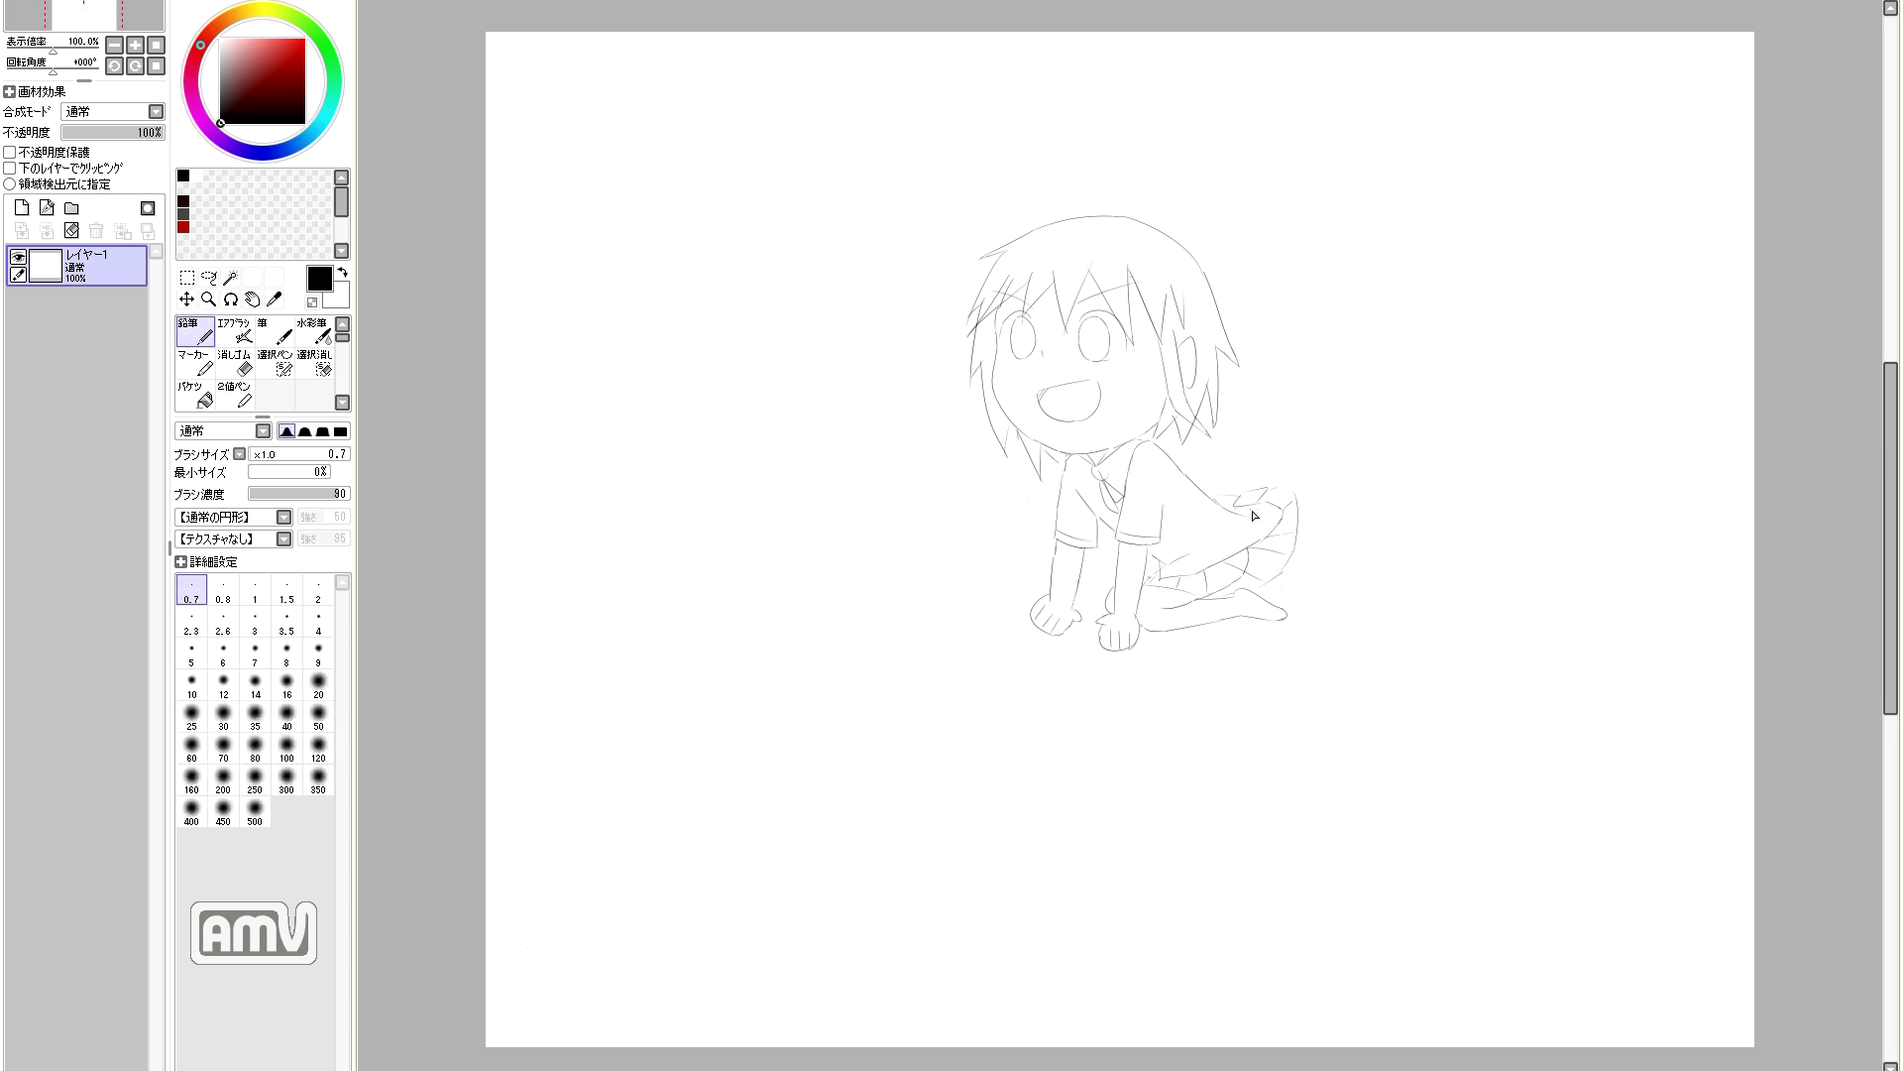
# Step: Erase and redraw the skirt's front hem where it crosses the thigh
pyautogui.scroll(5, 1218, 517)
pyautogui.press('e')
pyautogui.press('n')
pyautogui.moveTo(1092, 742)
pyautogui.mouseDown()
pyautogui.moveTo(1175, 767)
pyautogui.moveTo(1137, 749)
pyautogui.moveTo(1051, 765)
pyautogui.moveTo(1129, 758)
pyautogui.moveTo(1032, 735)
pyautogui.moveTo(1197, 770)
pyautogui.mouseUp()
pyautogui.hotkey('ctrl', 'z')
pyautogui.press('e')
pyautogui.press('n')
pyautogui.press('e')
pyautogui.press('n')
pyautogui.press('e')
pyautogui.press('n')
pyautogui.press('e')
pyautogui.press('n')
pyautogui.press('e')
# Step: Redraw the skirt's lower rear hem as angled segments between the pleats
pyautogui.moveTo(1420, 692)
pyautogui.mouseDown()
pyautogui.moveTo(1450, 642)
pyautogui.moveTo(1372, 727)
pyautogui.mouseUp()
pyautogui.press('n')
pyautogui.press('e')
pyautogui.press('n')
pyautogui.moveTo(1466, 583); pyautogui.dragTo(1445, 643)
# Step: Refine the skirt's rear and upper hem so its edges meet the pleat lines
pyautogui.press('e')
pyautogui.moveTo(1461, 474); pyautogui.dragTo(1473, 526)
pyautogui.press('n')
pyautogui.hotkey('ctrl', 'z')
pyautogui.moveTo(1390, 429)
pyautogui.mouseDown()
pyautogui.moveTo(1463, 470)
pyautogui.moveTo(1297, 458)
pyautogui.moveTo(1336, 438)
pyautogui.mouseUp()
pyautogui.press('e')
pyautogui.press('n')
pyautogui.press('e')
pyautogui.press('n')
# Step: Erase the curved thigh line showing through the skirt and clean up the hem above the lower leg
pyautogui.press('e')
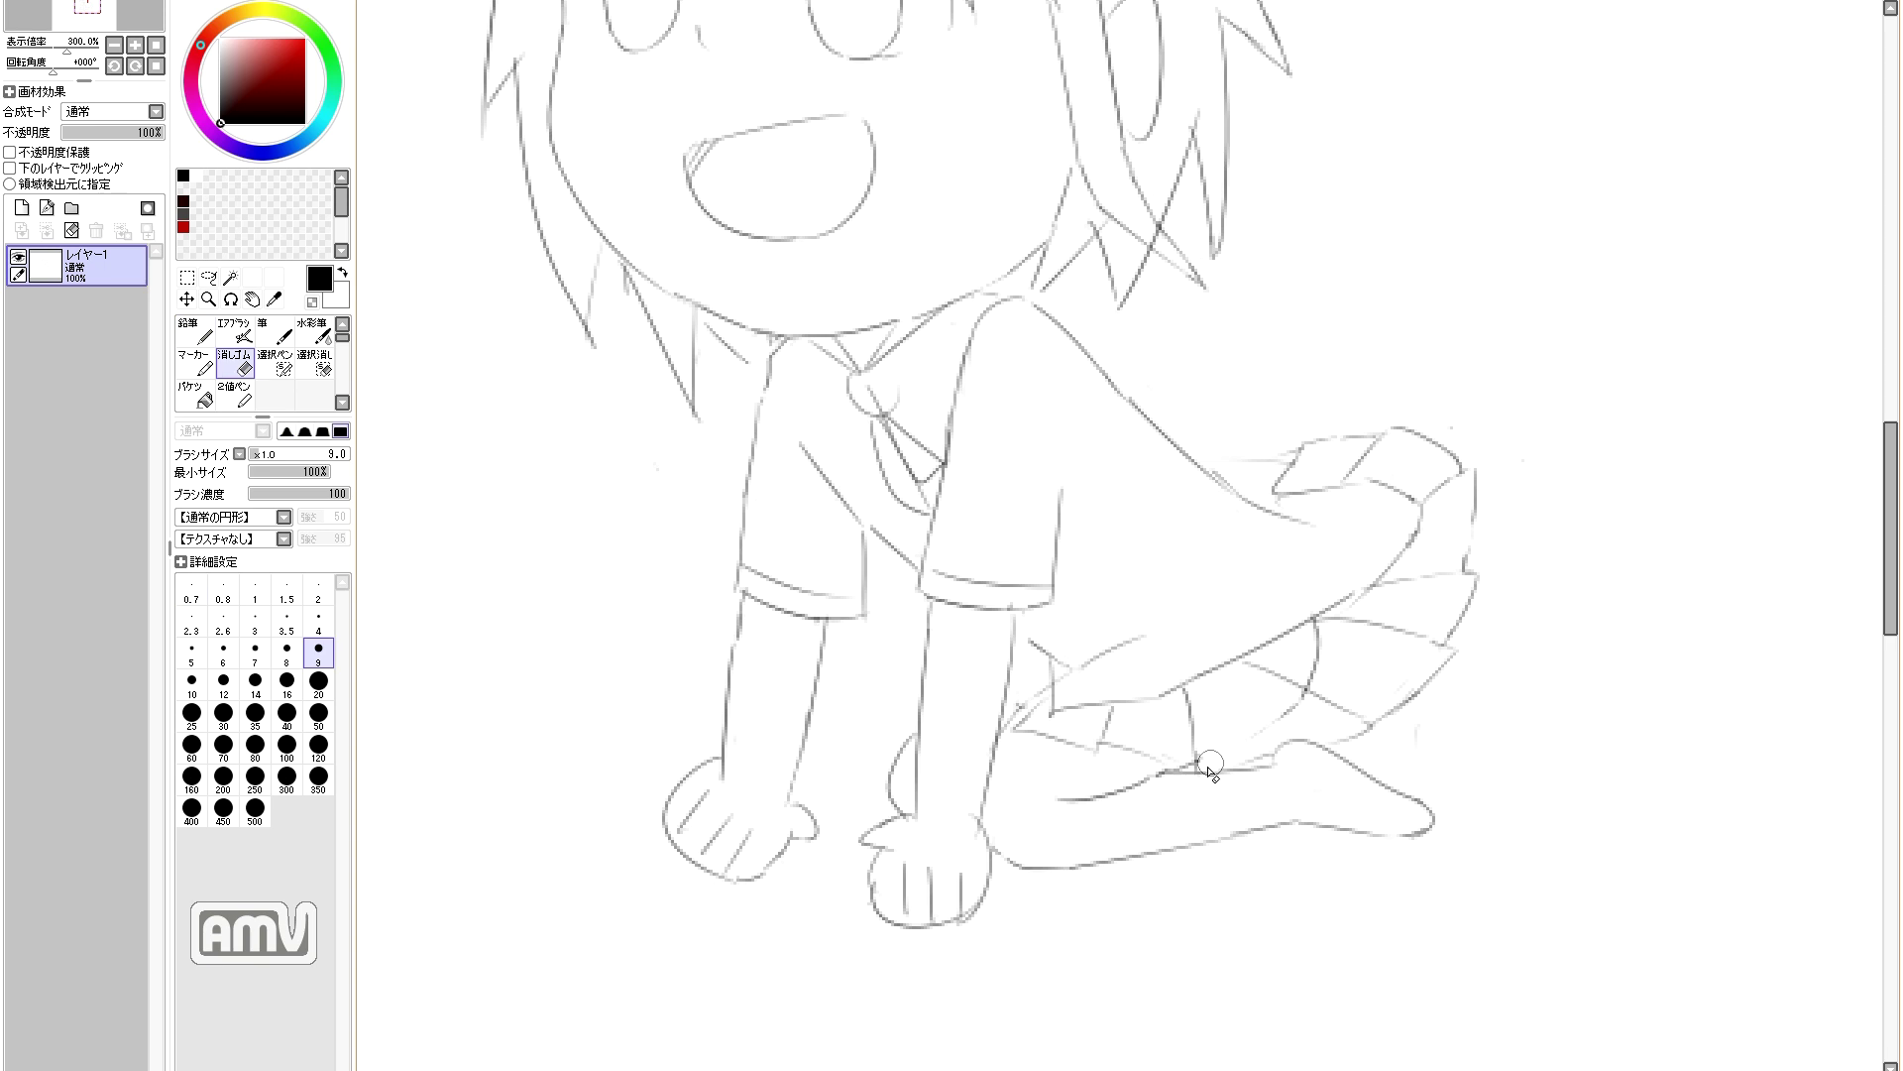
pyautogui.press('n')
pyautogui.press('e')
pyautogui.press('n')
pyautogui.press('e')
pyautogui.press('n')
pyautogui.press('e')
pyautogui.press('n')
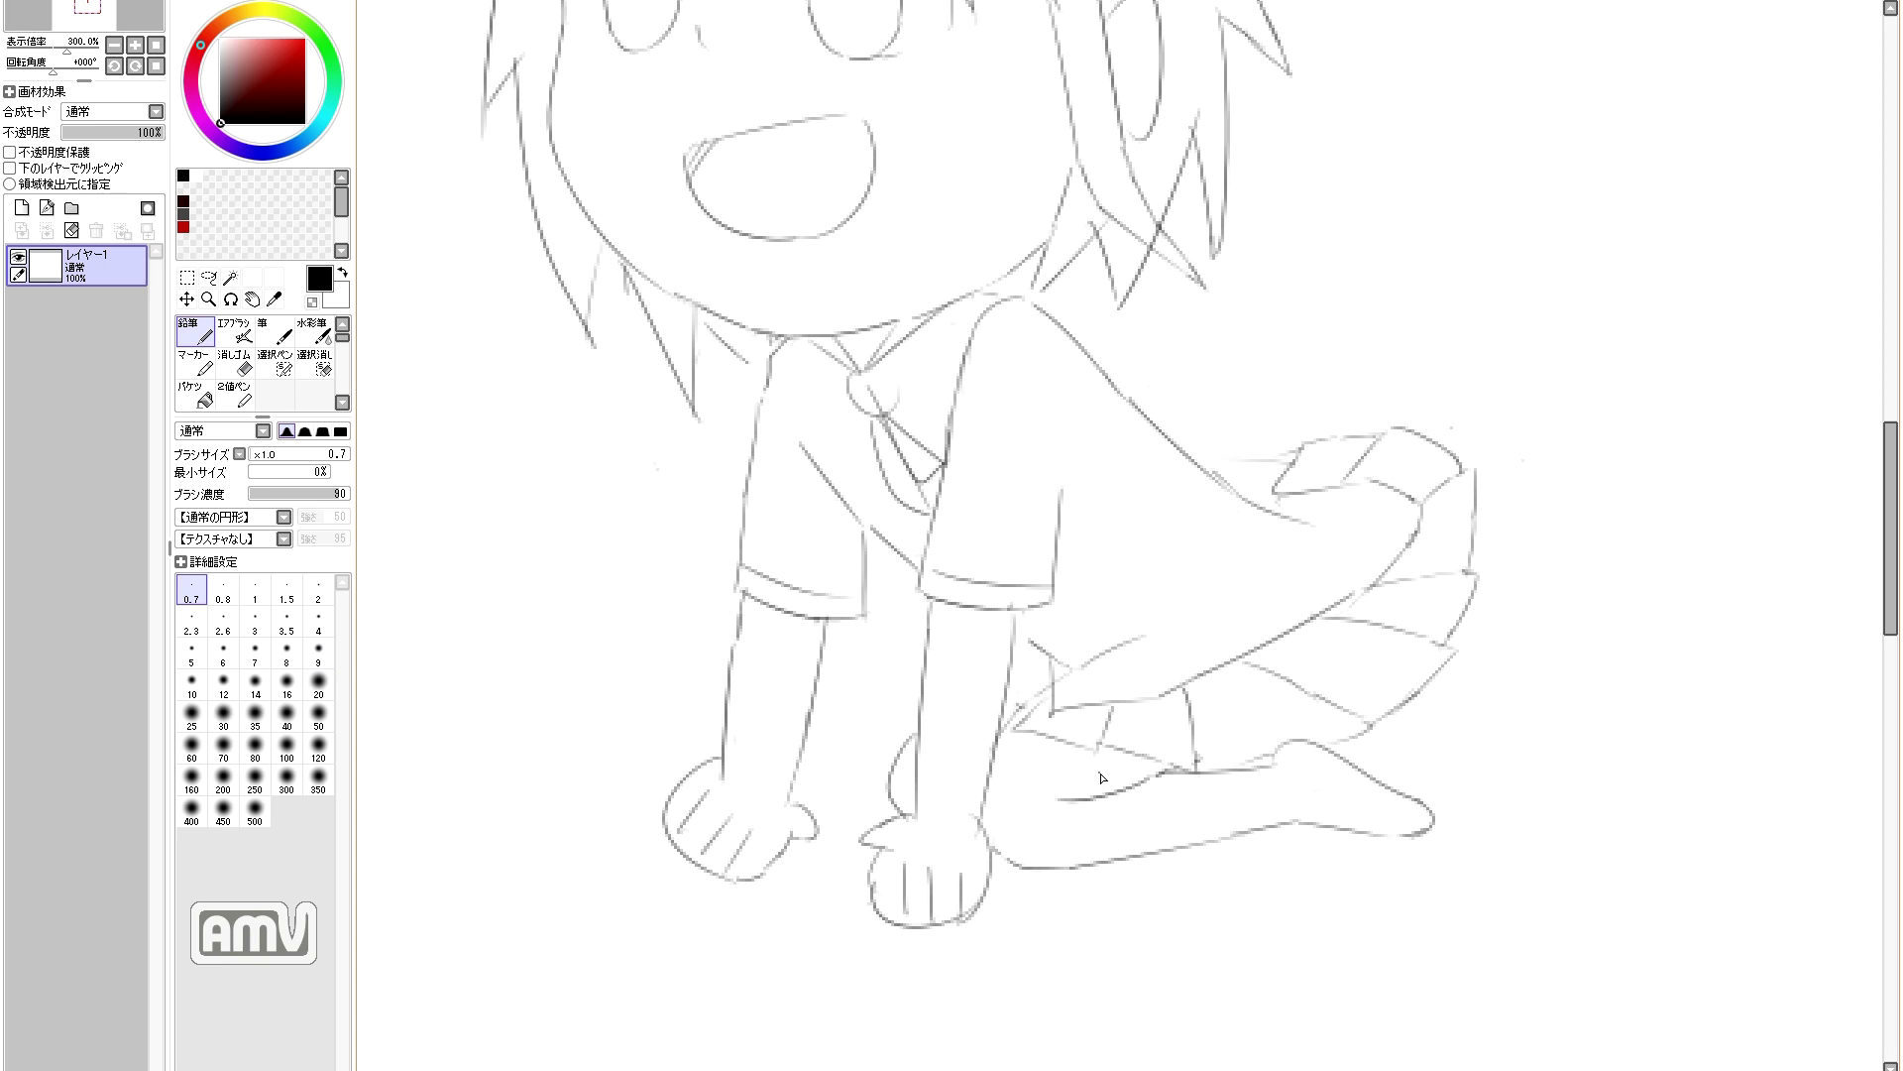
# Step: Redraw the skirt's upper fold where it meets the lower back and clean up the rear pleats
pyautogui.press('Home')
pyautogui.press('e')
pyautogui.press('n')
pyautogui.moveTo(1269, 486); pyautogui.dragTo(1303, 526)
pyautogui.press('e')
pyautogui.press('n')
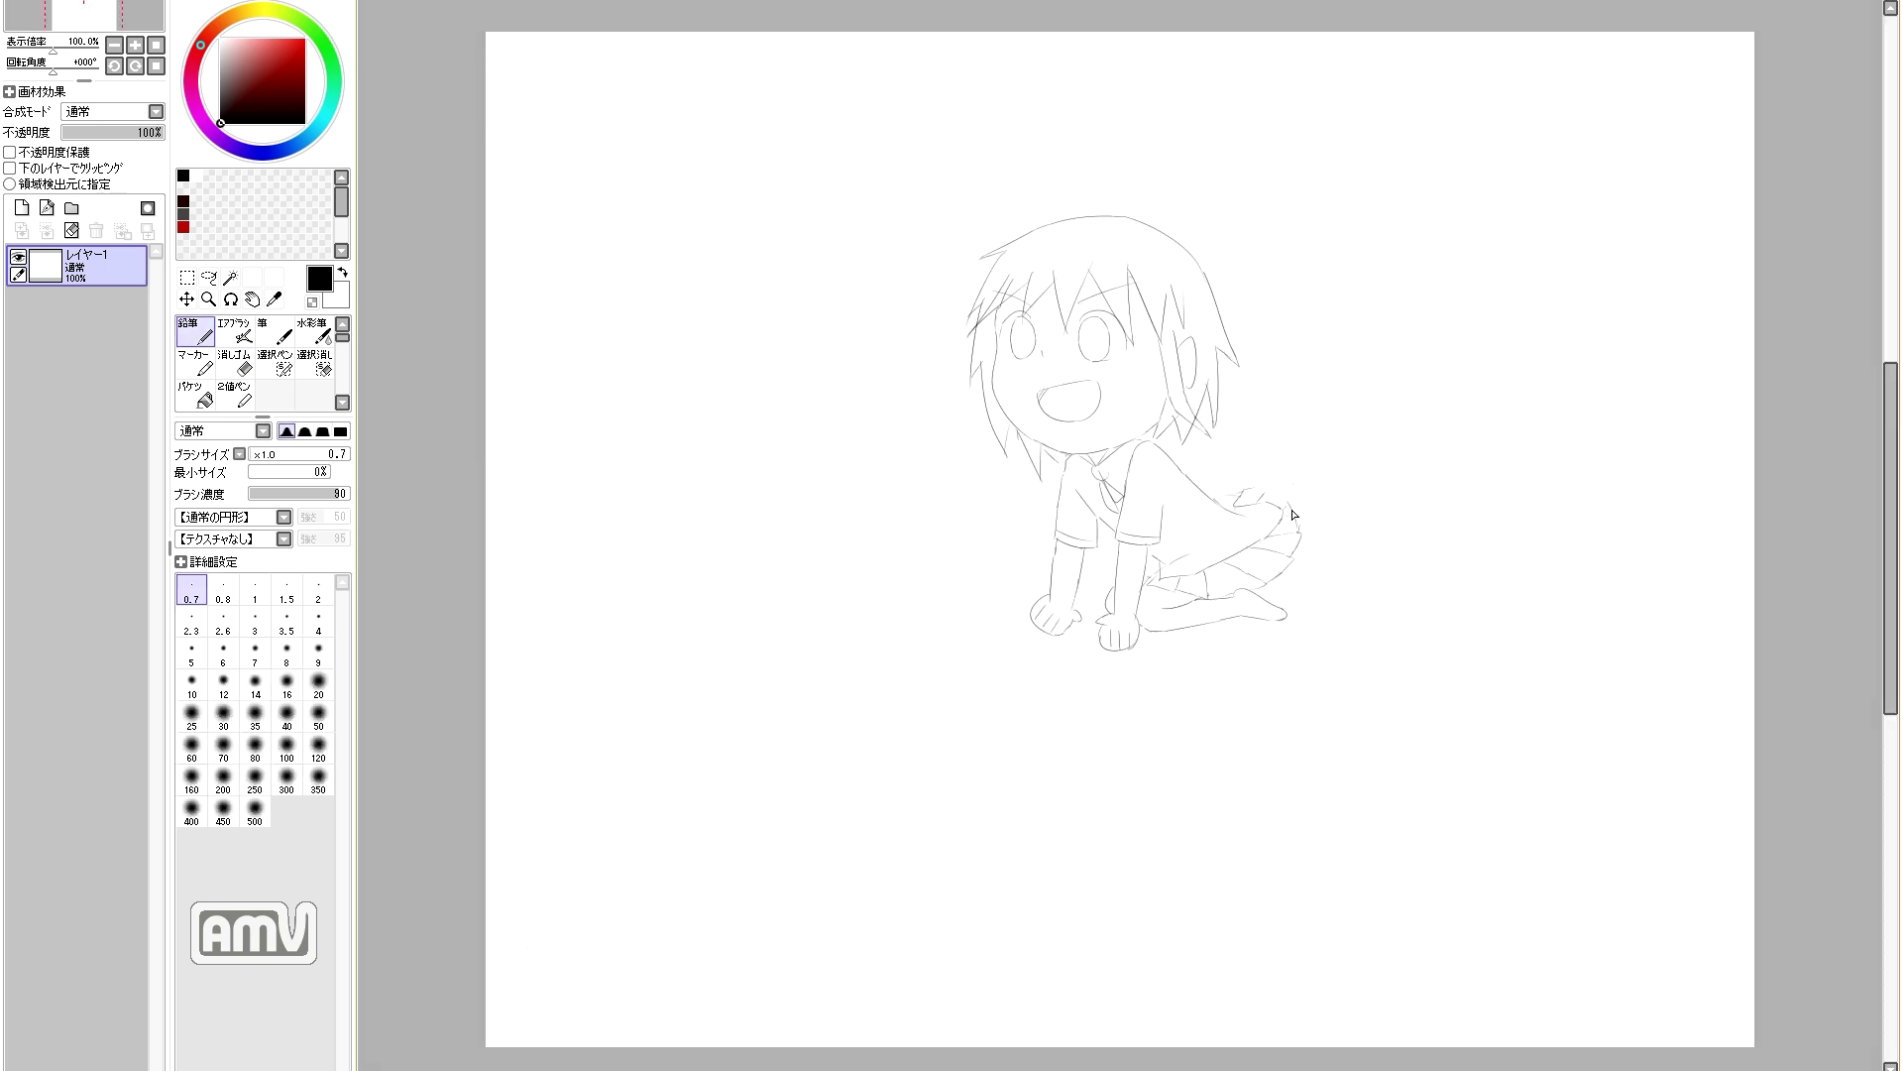
pyautogui.press('e')
pyautogui.press('n')
pyautogui.press('e')
pyautogui.press('n')
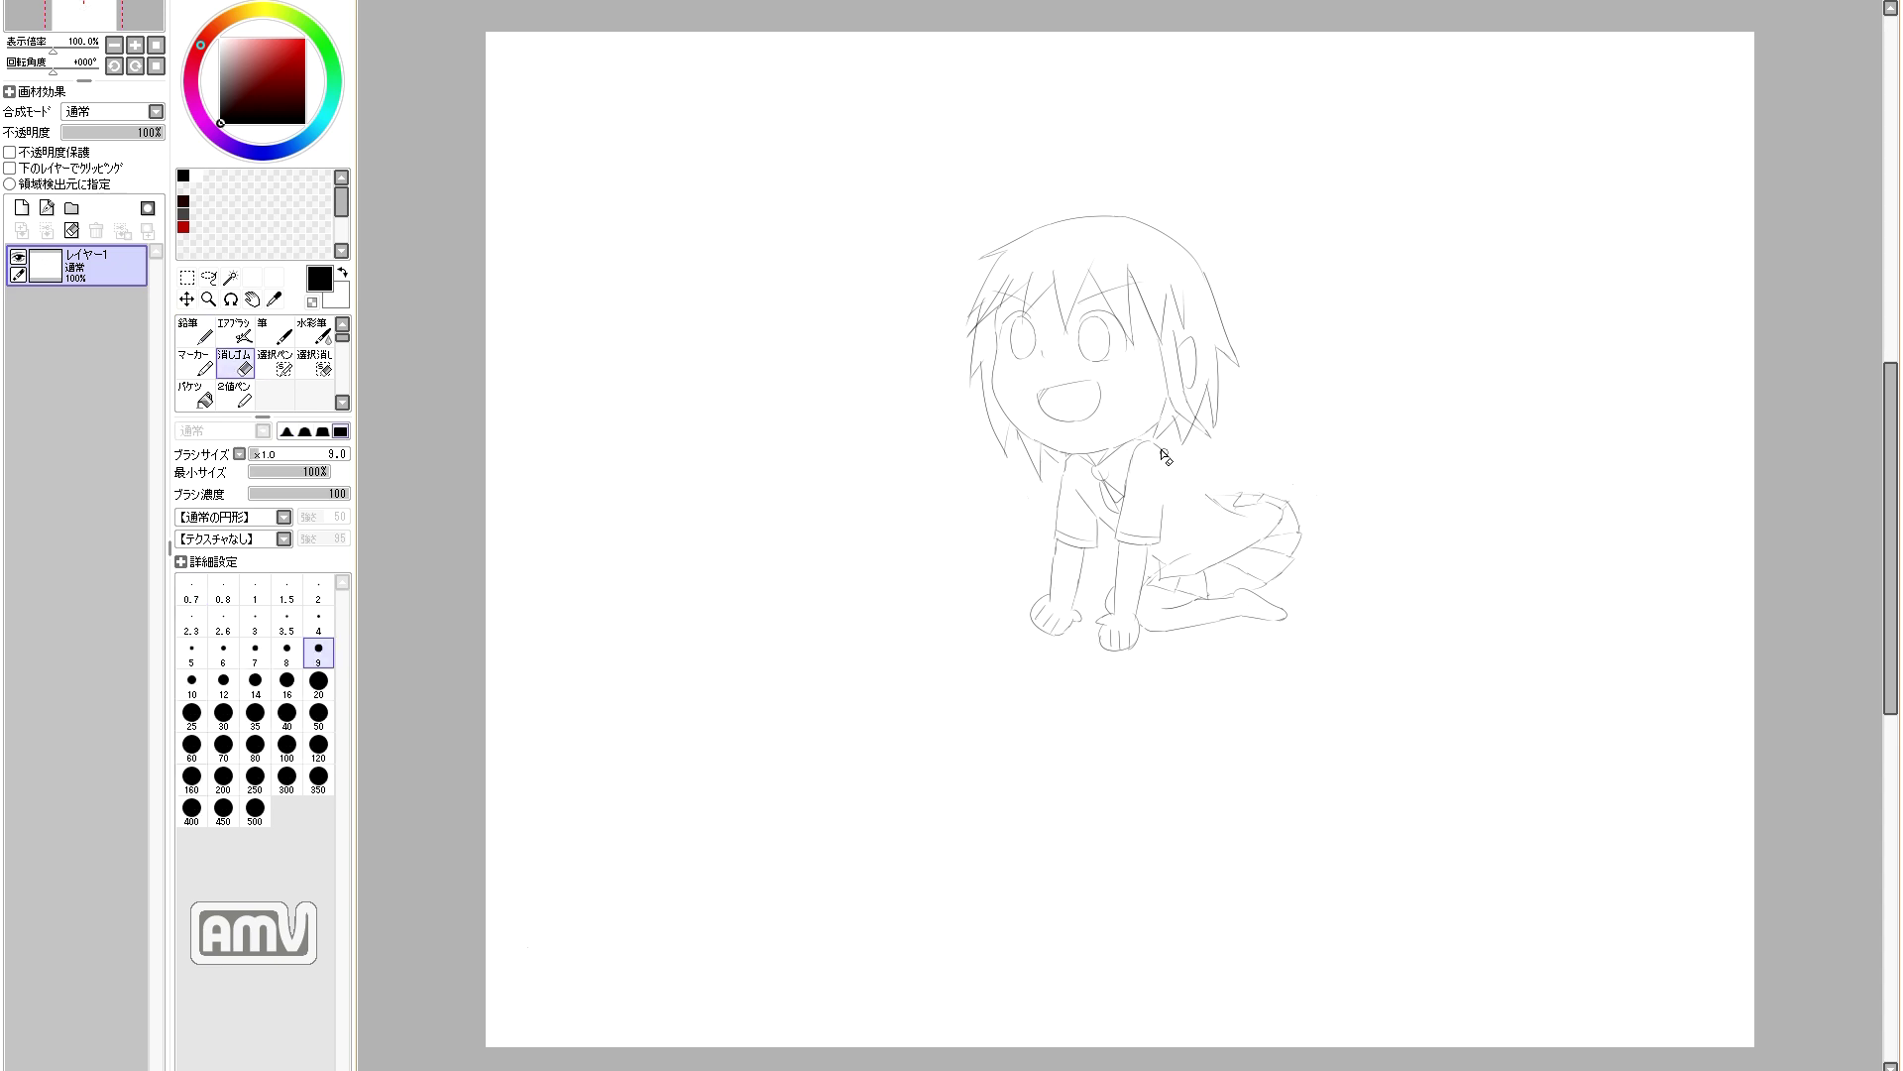
# Step: Erase the back line behind the near shoulder and redraw it curving down to the skirt
pyautogui.press('e')
pyautogui.moveTo(1166, 449); pyautogui.dragTo(1186, 461)
pyautogui.press('n')
pyautogui.moveTo(1168, 446); pyautogui.dragTo(1222, 507)
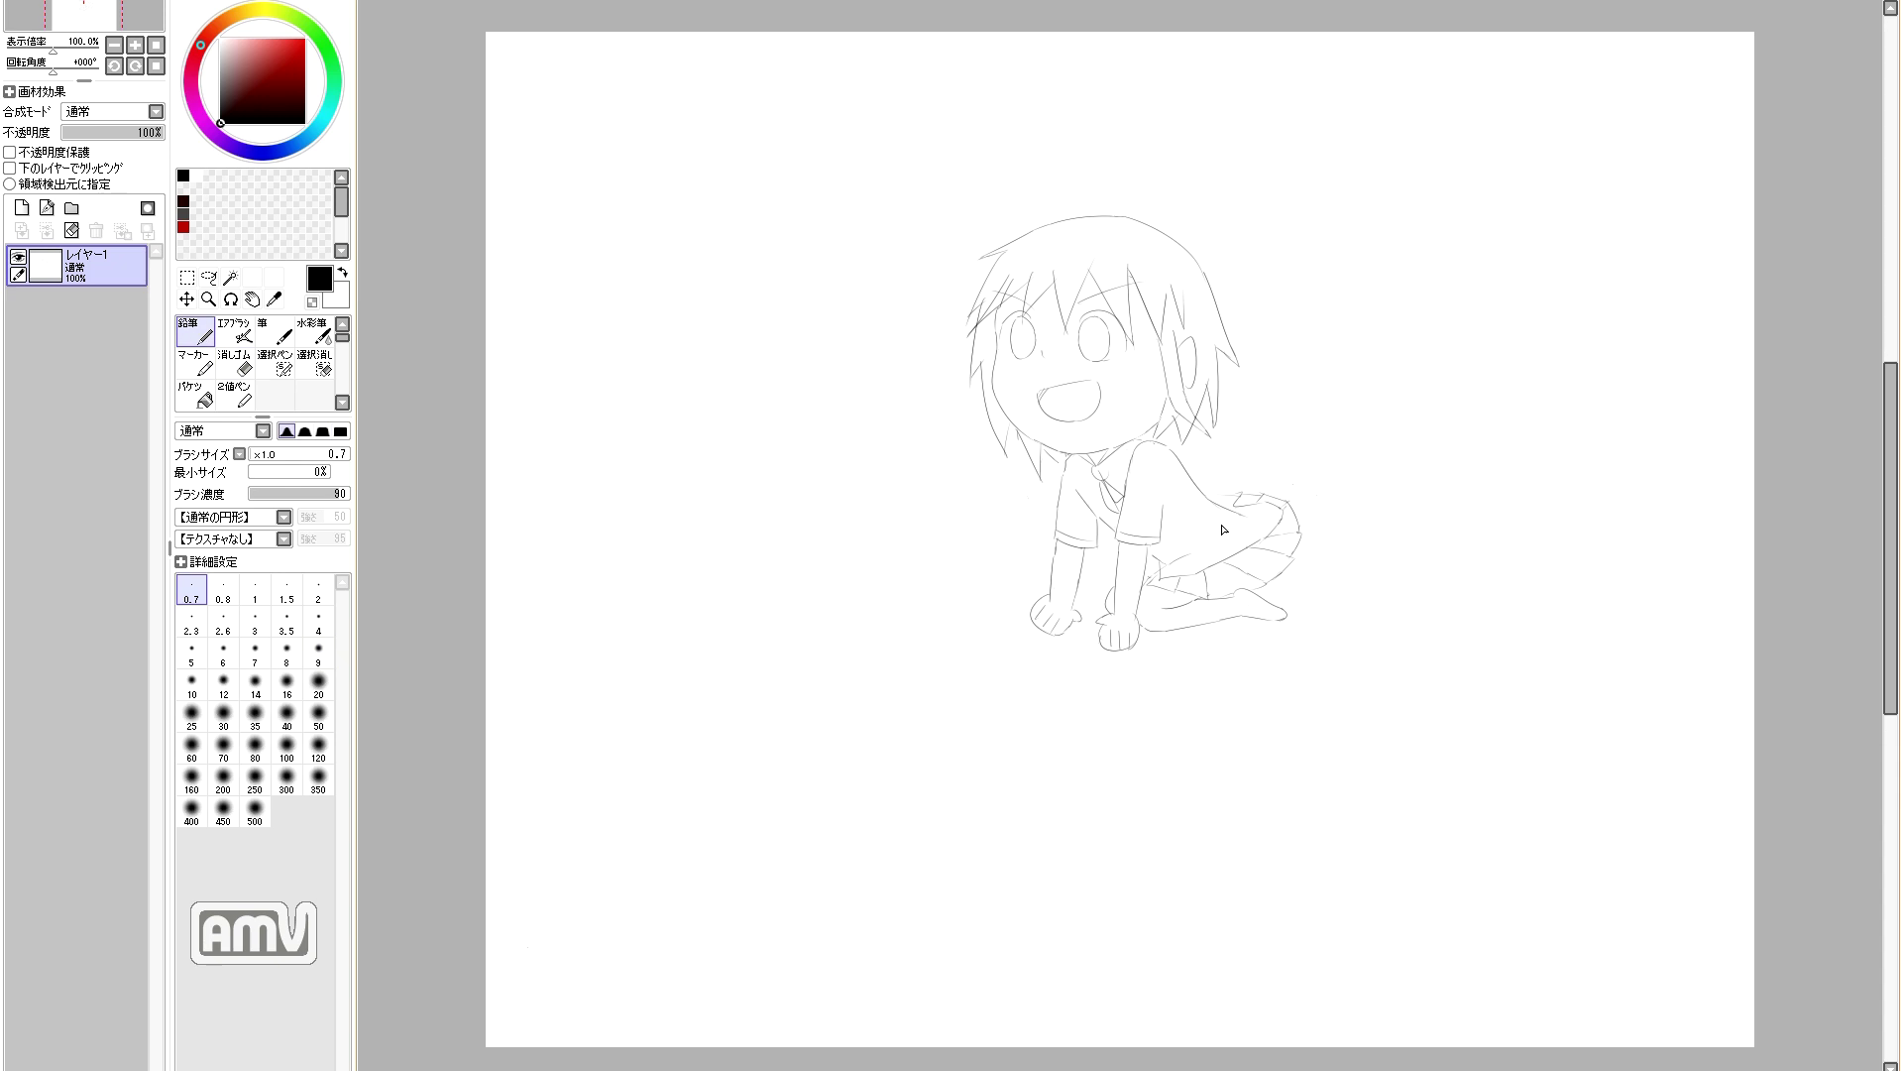
# Step: Refine the near shoulder and back contour down to the top of the skirt
pyautogui.press('e')
pyautogui.press('n')
pyautogui.press('e')
pyautogui.press('n')
pyautogui.press('e')
pyautogui.press('n')
pyautogui.press('e')
pyautogui.press('n')
pyautogui.press('e')
pyautogui.press('n')
pyautogui.press('e')
pyautogui.press('n')
# Step: Clean up the front of the skirt beside the near forearm and draw a short slanted line across the lower shirt
pyautogui.scroll(3, 1071, 577)
pyautogui.press('e')
pyautogui.press('n')
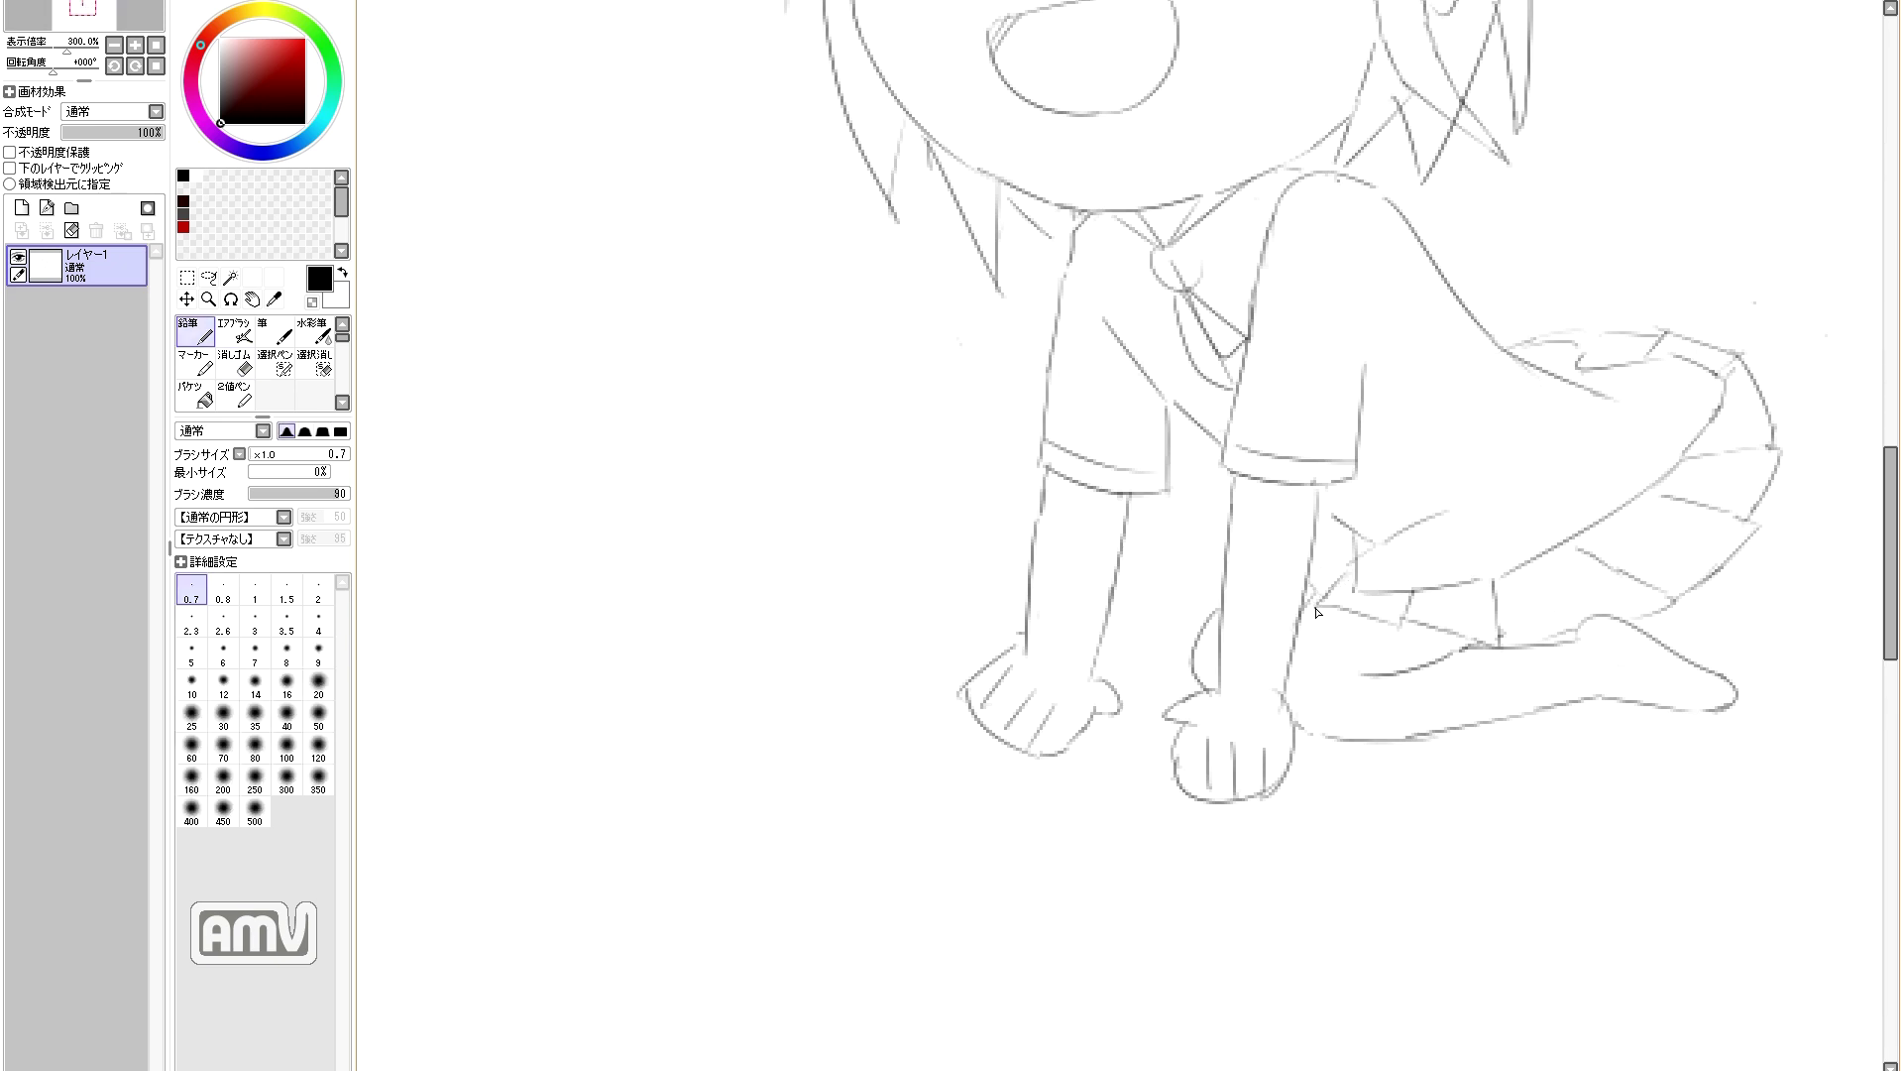
pyautogui.press('e')
pyautogui.press('n')
pyautogui.press('e')
pyautogui.press('n')
pyautogui.moveTo(1435, 519); pyautogui.dragTo(1549, 437)
# Step: Rework the back edge of the near sleeve and draw a curved line from the shoulder down towards it
pyautogui.moveTo(1401, 426); pyautogui.dragTo(1398, 355)
pyautogui.press('e')
pyautogui.press('n')
pyautogui.press('e')
pyautogui.moveTo(1398, 354); pyautogui.dragTo(1396, 470)
pyautogui.press('n')
pyautogui.moveTo(1418, 240); pyautogui.dragTo(1377, 371)
pyautogui.hotkey('ctrl', 'z')
pyautogui.hotkey('ctrl', 'z')
pyautogui.moveTo(1324, 190); pyautogui.dragTo(1363, 377)
pyautogui.press('Home')
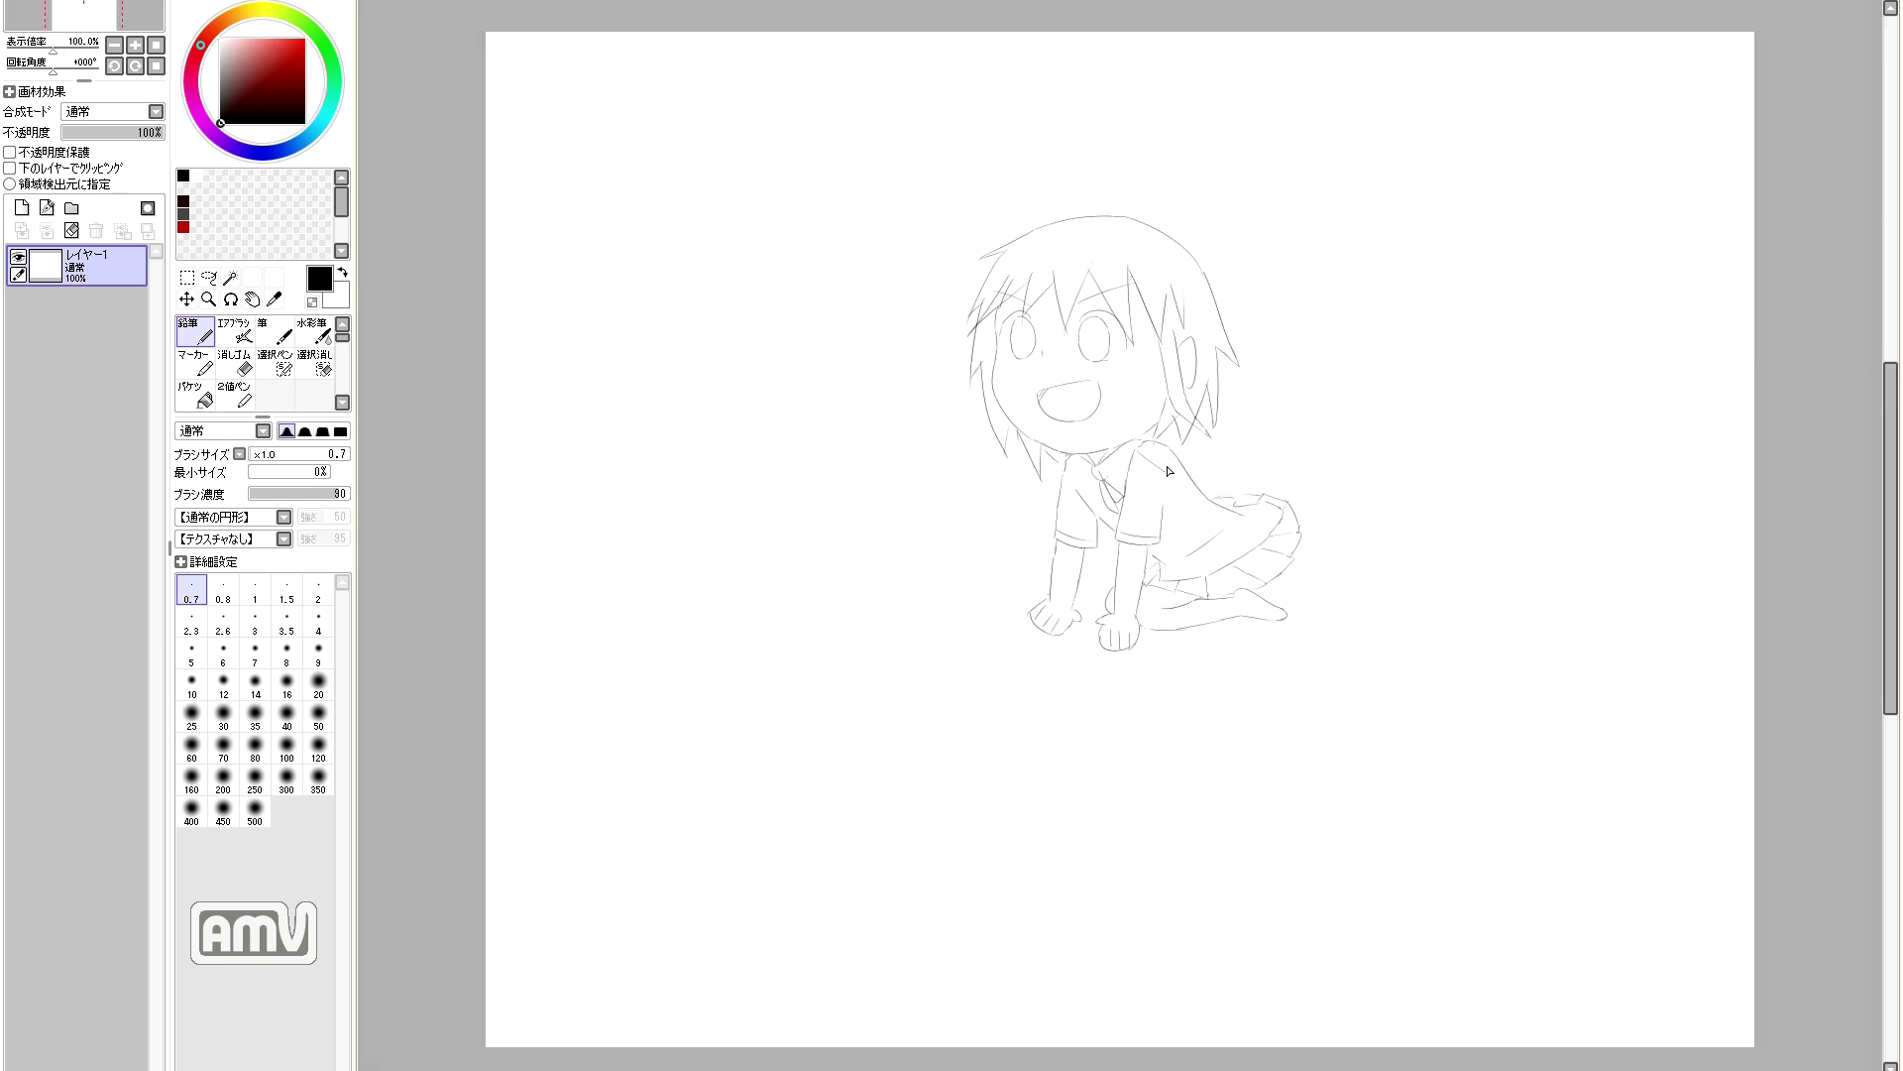
# Step: Erase the rounded fist outline of the near hand and redraw it with separate fingers spread on the ground
pyautogui.press('e')
pyautogui.press('n')
pyautogui.press('e')
pyautogui.press('n')
pyautogui.press('e')
pyautogui.press('n')
pyautogui.press('e')
pyautogui.press('n')
pyautogui.press('e')
pyautogui.press('n')
pyautogui.press('e')
pyautogui.press('n')
pyautogui.press('e')
pyautogui.press('n')
pyautogui.press('e')
pyautogui.press('n')
pyautogui.press('e')
pyautogui.press('n')
pyautogui.press('e')
pyautogui.press('n')
pyautogui.press('e')
pyautogui.press('n')
pyautogui.moveTo(1135, 628); pyautogui.dragTo(1142, 642)
pyautogui.press('e')
pyautogui.press('n')
# Step: Erase the far hand's rounded outline and redraw it with spread fingers resting on the ground
pyautogui.press('e')
pyautogui.press('n')
pyautogui.press('e')
pyautogui.press('n')
pyautogui.press('e')
pyautogui.press('n')
pyautogui.press('e')
pyautogui.press('n')
pyautogui.press('e')
pyautogui.press('n')
pyautogui.press('e')
pyautogui.press('n')
pyautogui.press('e')
pyautogui.press('n')
pyautogui.press('e')
pyautogui.press('n')
pyautogui.moveTo(1032, 610)
pyautogui.mouseDown()
pyautogui.moveTo(1021, 621)
pyautogui.moveTo(1061, 637)
pyautogui.mouseUp()
pyautogui.press('e')
pyautogui.press('n')
pyautogui.press('e')
pyautogui.press('n')
pyautogui.press('e')
pyautogui.press('n')
pyautogui.press('e')
pyautogui.press('n')
pyautogui.press('e')
pyautogui.press('n')
pyautogui.press('e')
pyautogui.press('n')
pyautogui.press('e')
pyautogui.press('n')
pyautogui.press('e')
pyautogui.press('n')
pyautogui.press('e')
pyautogui.press('n')
pyautogui.press('e')
pyautogui.press('n')
pyautogui.press('n')
# Step: Fill both eye ovals with black using the Bucket tool
pyautogui.click(196, 394)
pyautogui.click(1023, 339)
pyautogui.click(1095, 340)
pyautogui.click(197, 334)
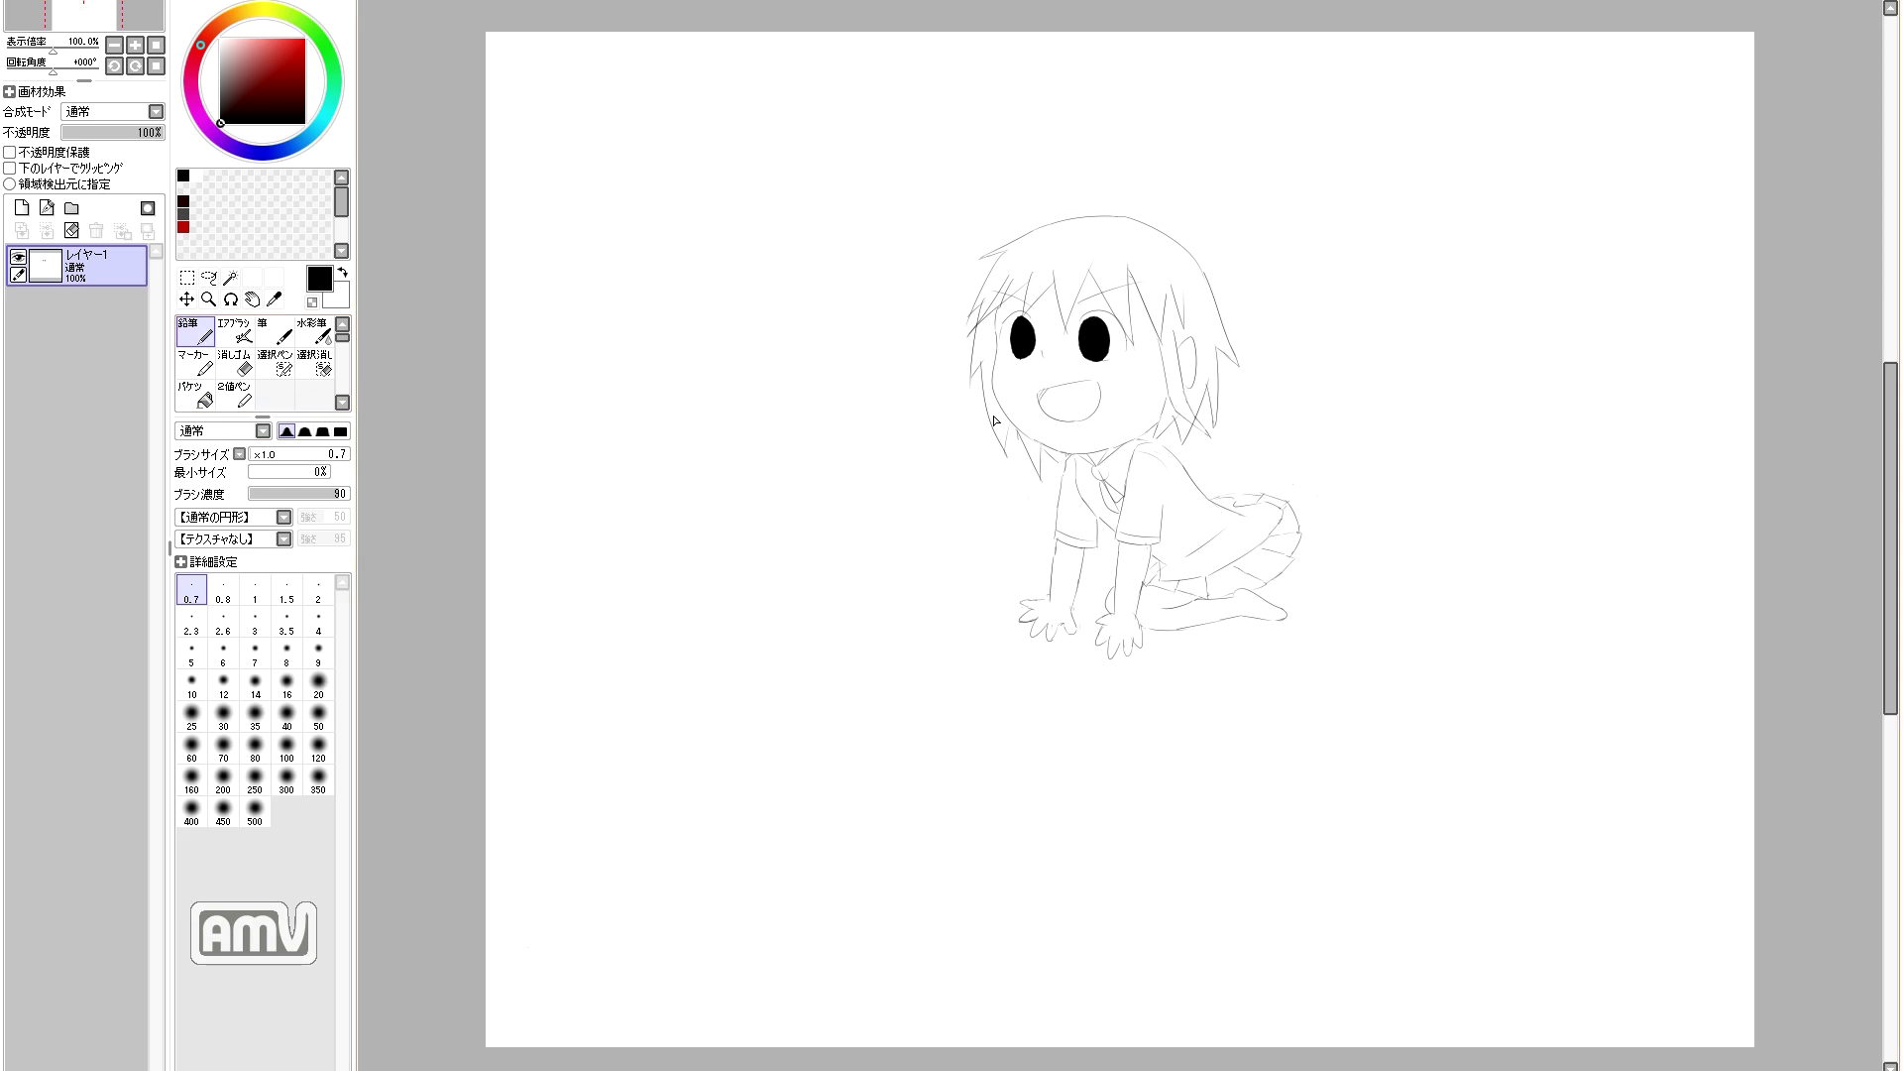
# Step: Reshape the far black eye by thickening its outer edge and trimming the edge nearest the nose
pyautogui.scroll(5, 1015, 260)
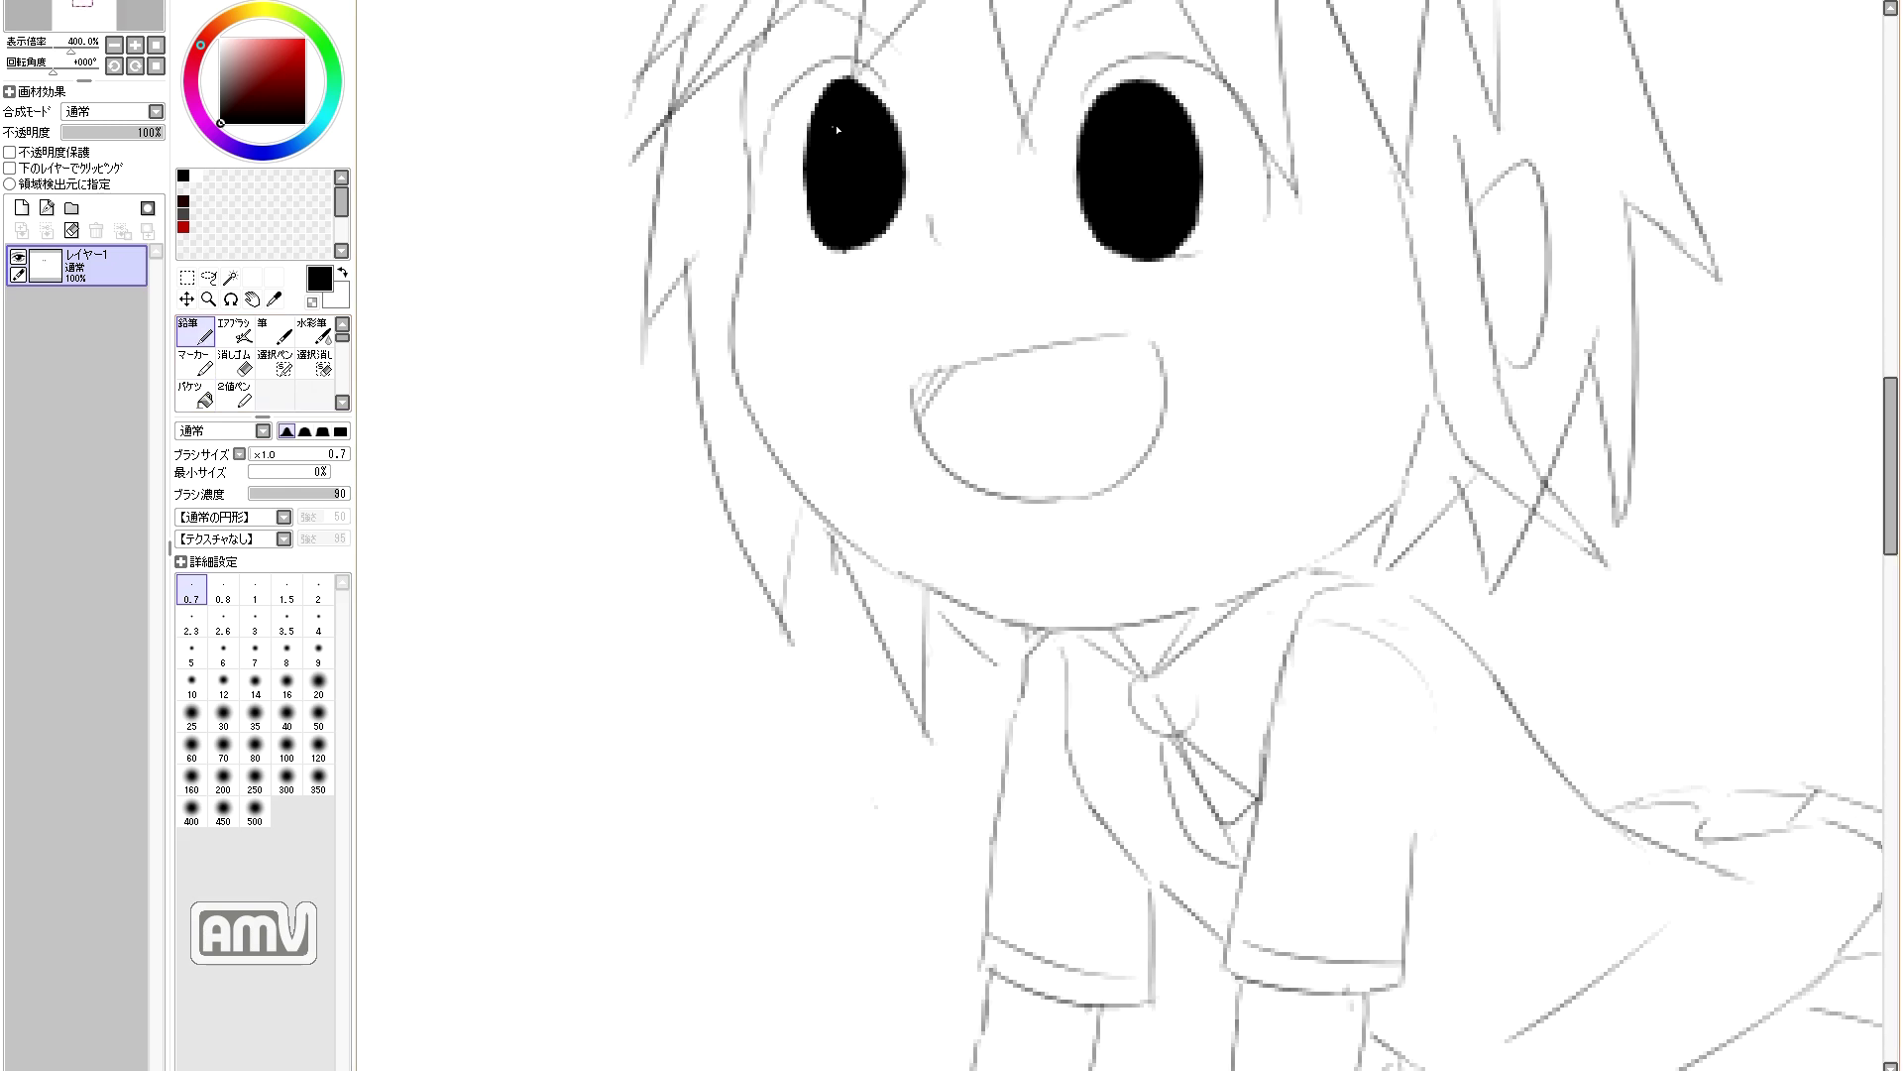
pyautogui.moveTo(808, 159)
pyautogui.mouseDown()
pyautogui.moveTo(823, 103)
pyautogui.moveTo(862, 100)
pyautogui.moveTo(808, 203)
pyautogui.mouseUp()
pyautogui.moveTo(810, 133); pyautogui.dragTo(827, 87)
pyautogui.press('e')
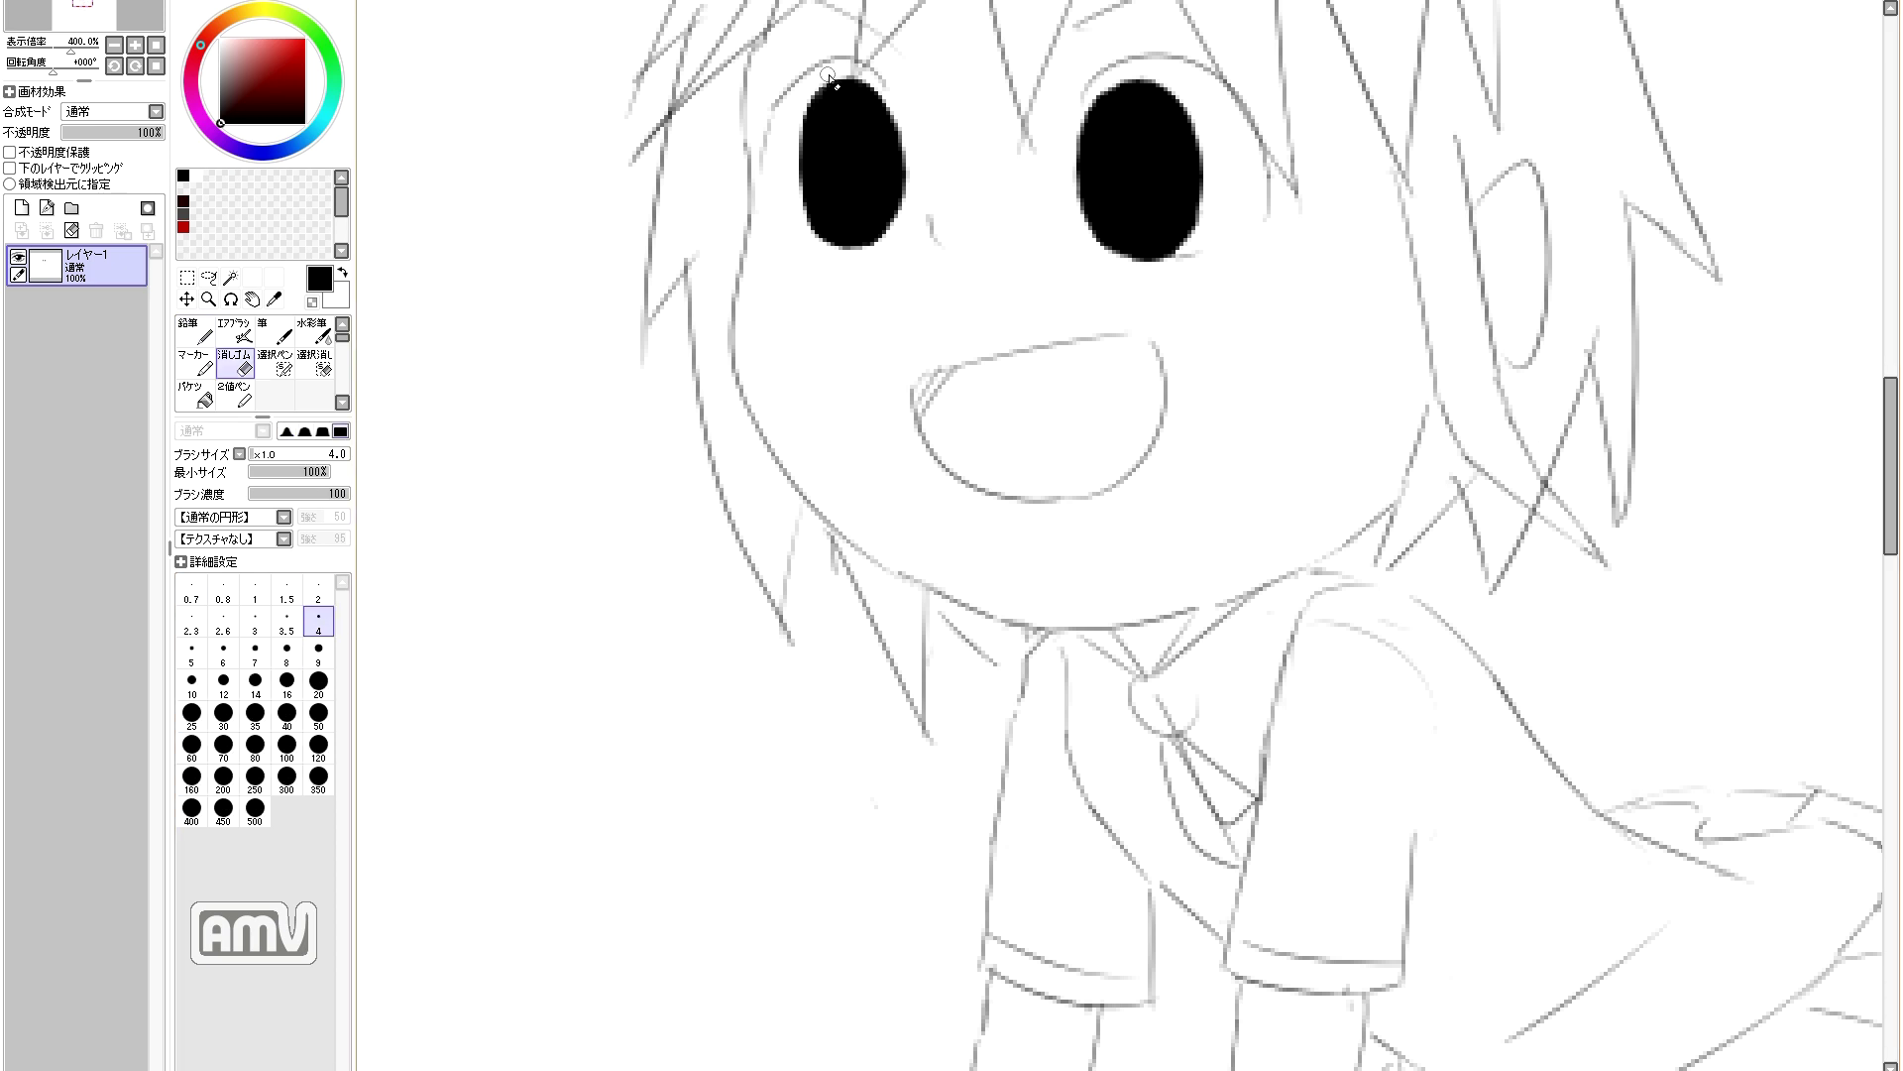
pyautogui.moveTo(905, 149); pyautogui.dragTo(905, 189)
pyautogui.moveTo(898, 111); pyautogui.dragTo(898, 222)
pyautogui.press('n')
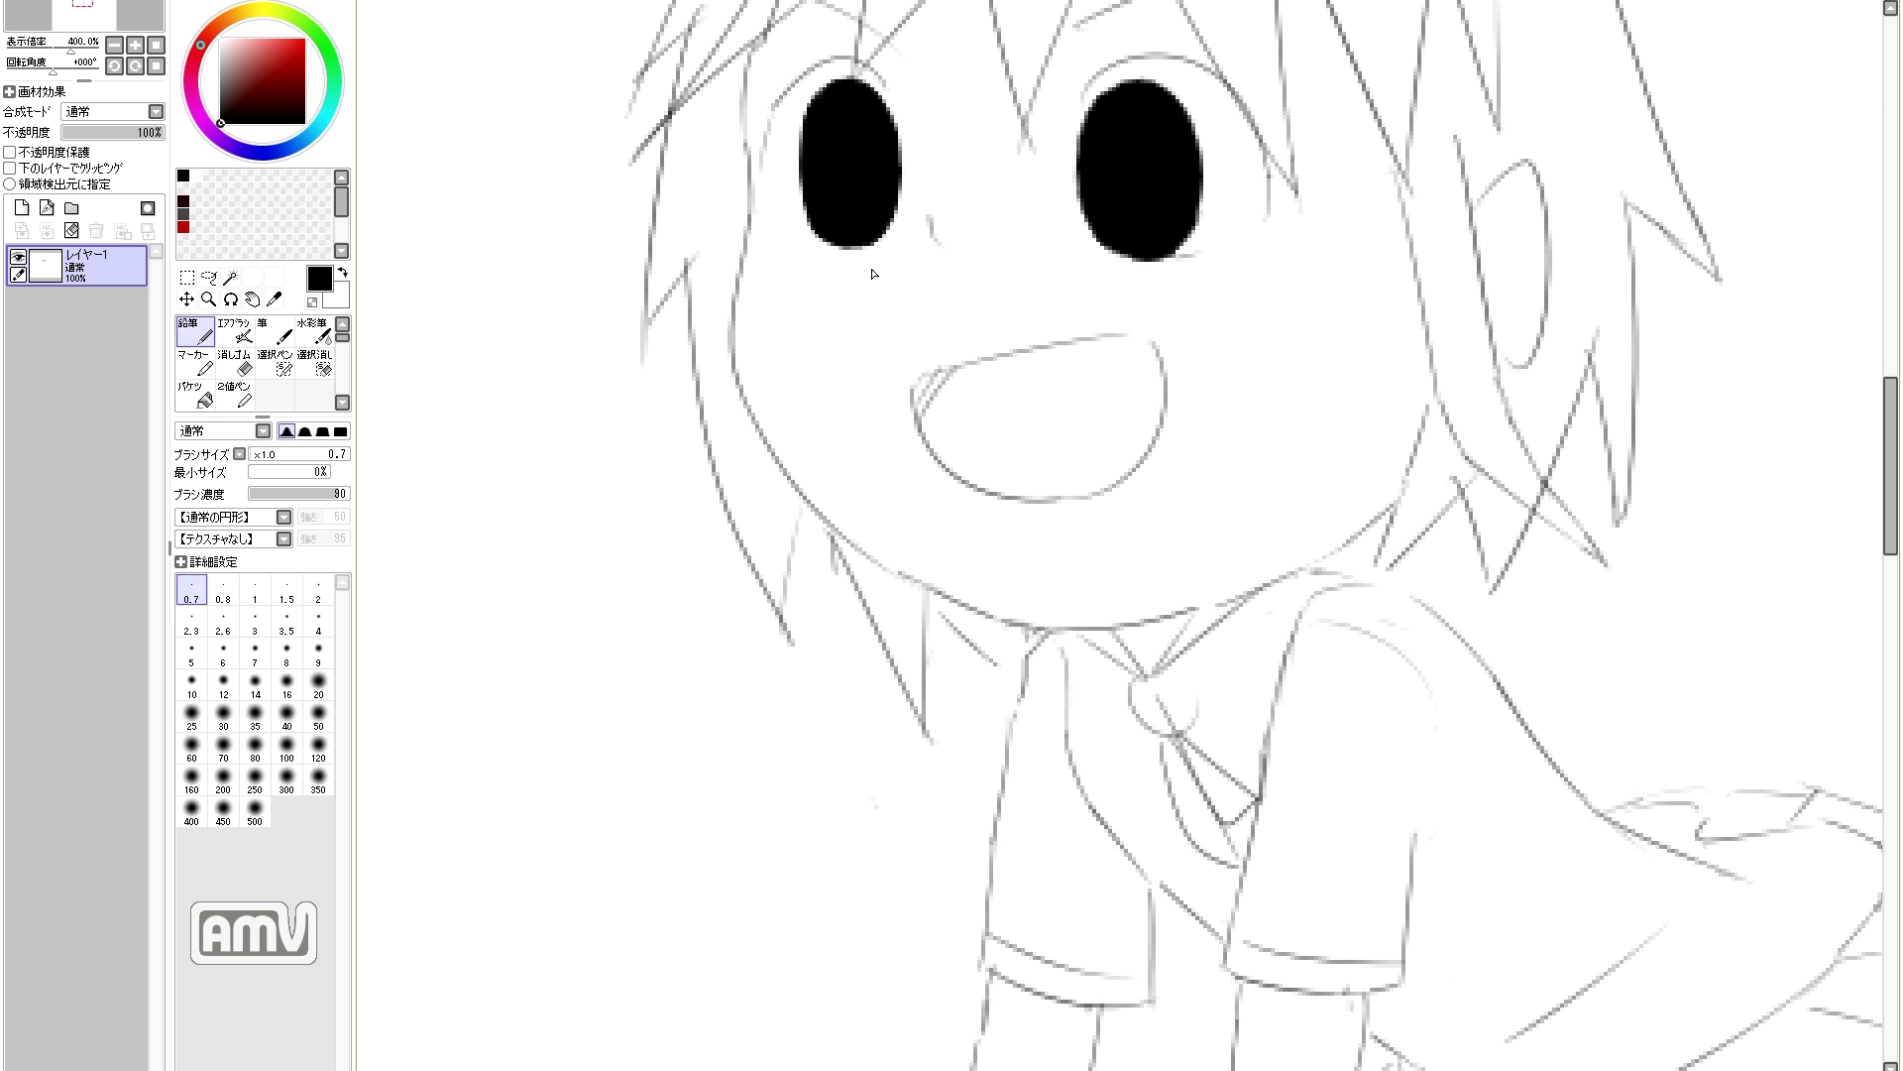
# Step: Airbrush a soft round white highlight at size 12 in the upper outer part of each eye
pyautogui.scroll(-4, 881, 277)
pyautogui.scroll(4, 1021, 357)
pyautogui.moveTo(1015, 285); pyautogui.dragTo(1028, 351)
pyautogui.press('v')
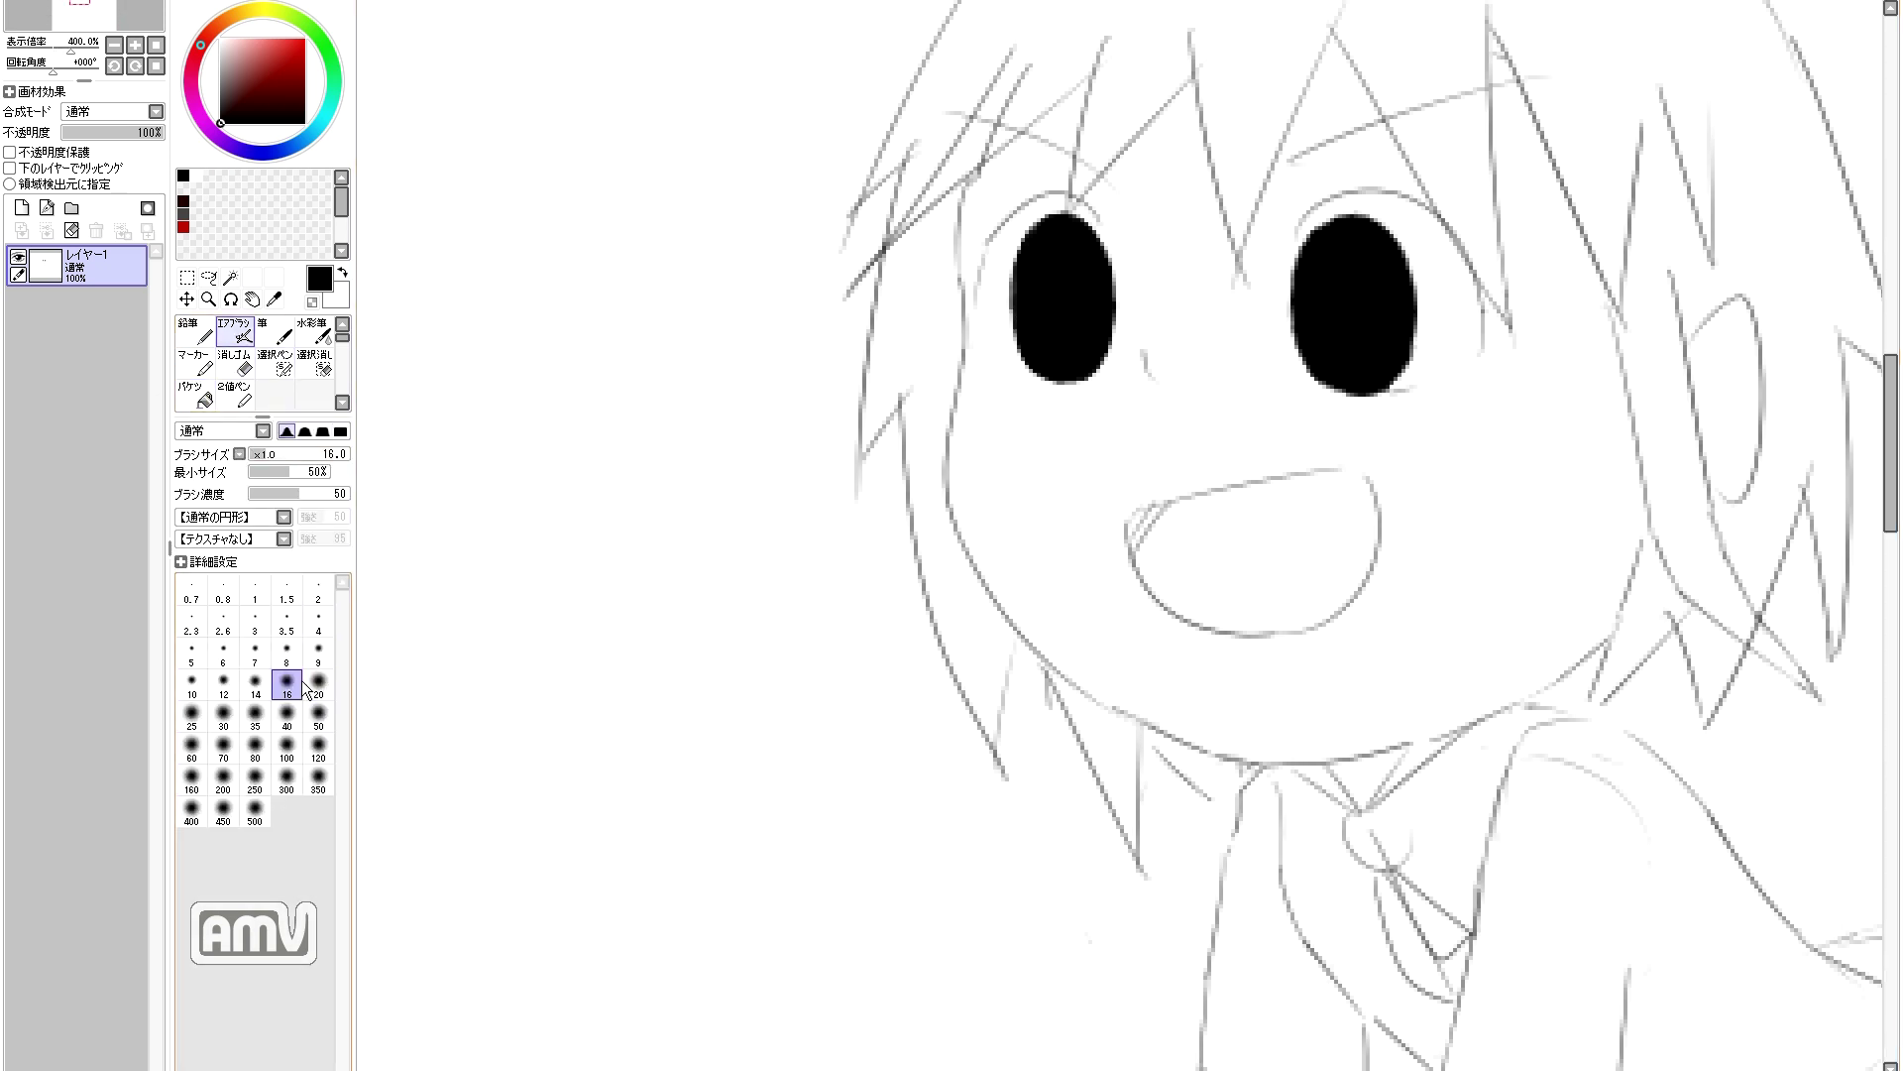
pyautogui.press('x')
pyautogui.click(223, 684)
pyautogui.moveTo(1031, 254); pyautogui.dragTo(1037, 258)
pyautogui.moveTo(1315, 256); pyautogui.dragTo(1321, 260)
# Step: Airbrush a soft white reflection along the bottom of both eyes and undo the surplus strokes
pyautogui.moveTo(1026, 354)
pyautogui.mouseDown()
pyautogui.moveTo(1090, 359)
pyautogui.moveTo(1036, 359)
pyautogui.mouseUp()
pyautogui.moveTo(1334, 367); pyautogui.dragTo(1384, 385)
pyautogui.hotkey('ctrl', 'z')
pyautogui.hotkey('ctrl', 'z')
pyautogui.scroll(-1, 1321, 359)
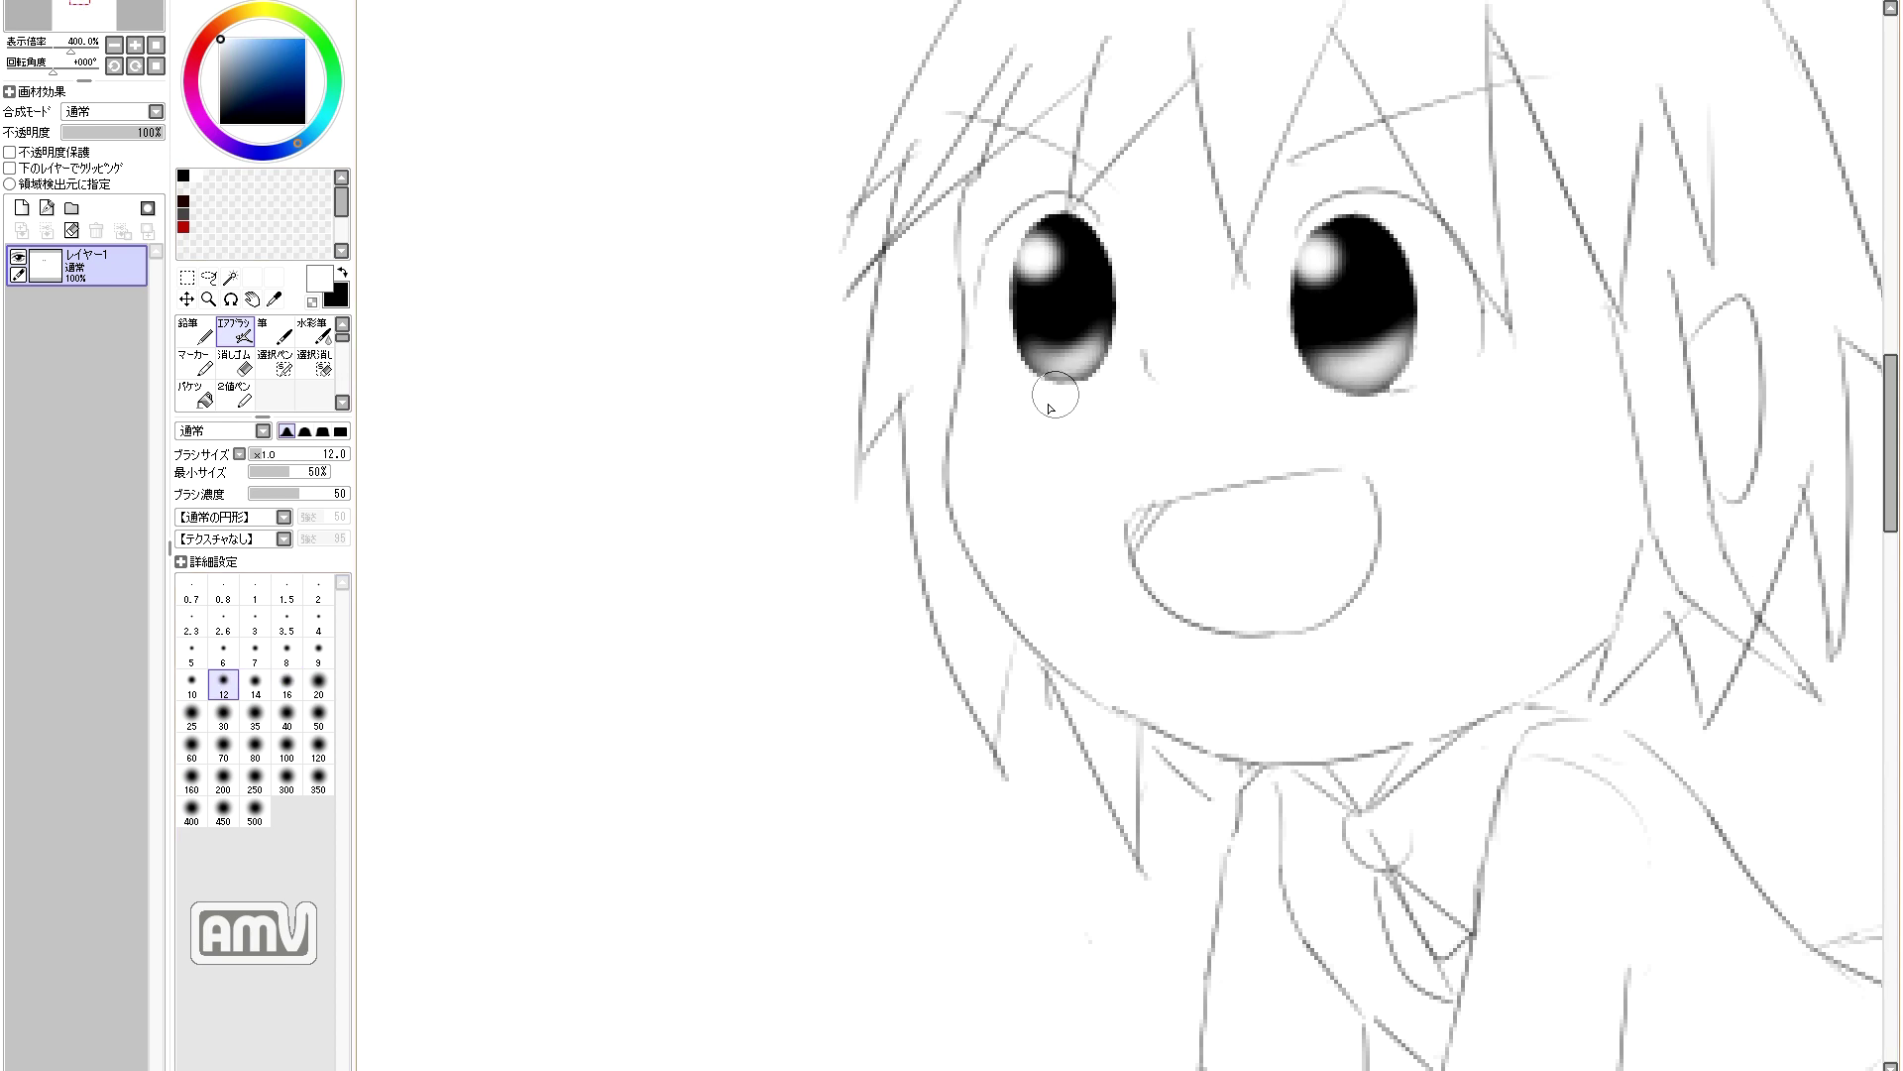
pyautogui.scroll(-3, 1031, 426)
pyautogui.scroll(1, 1115, 416)
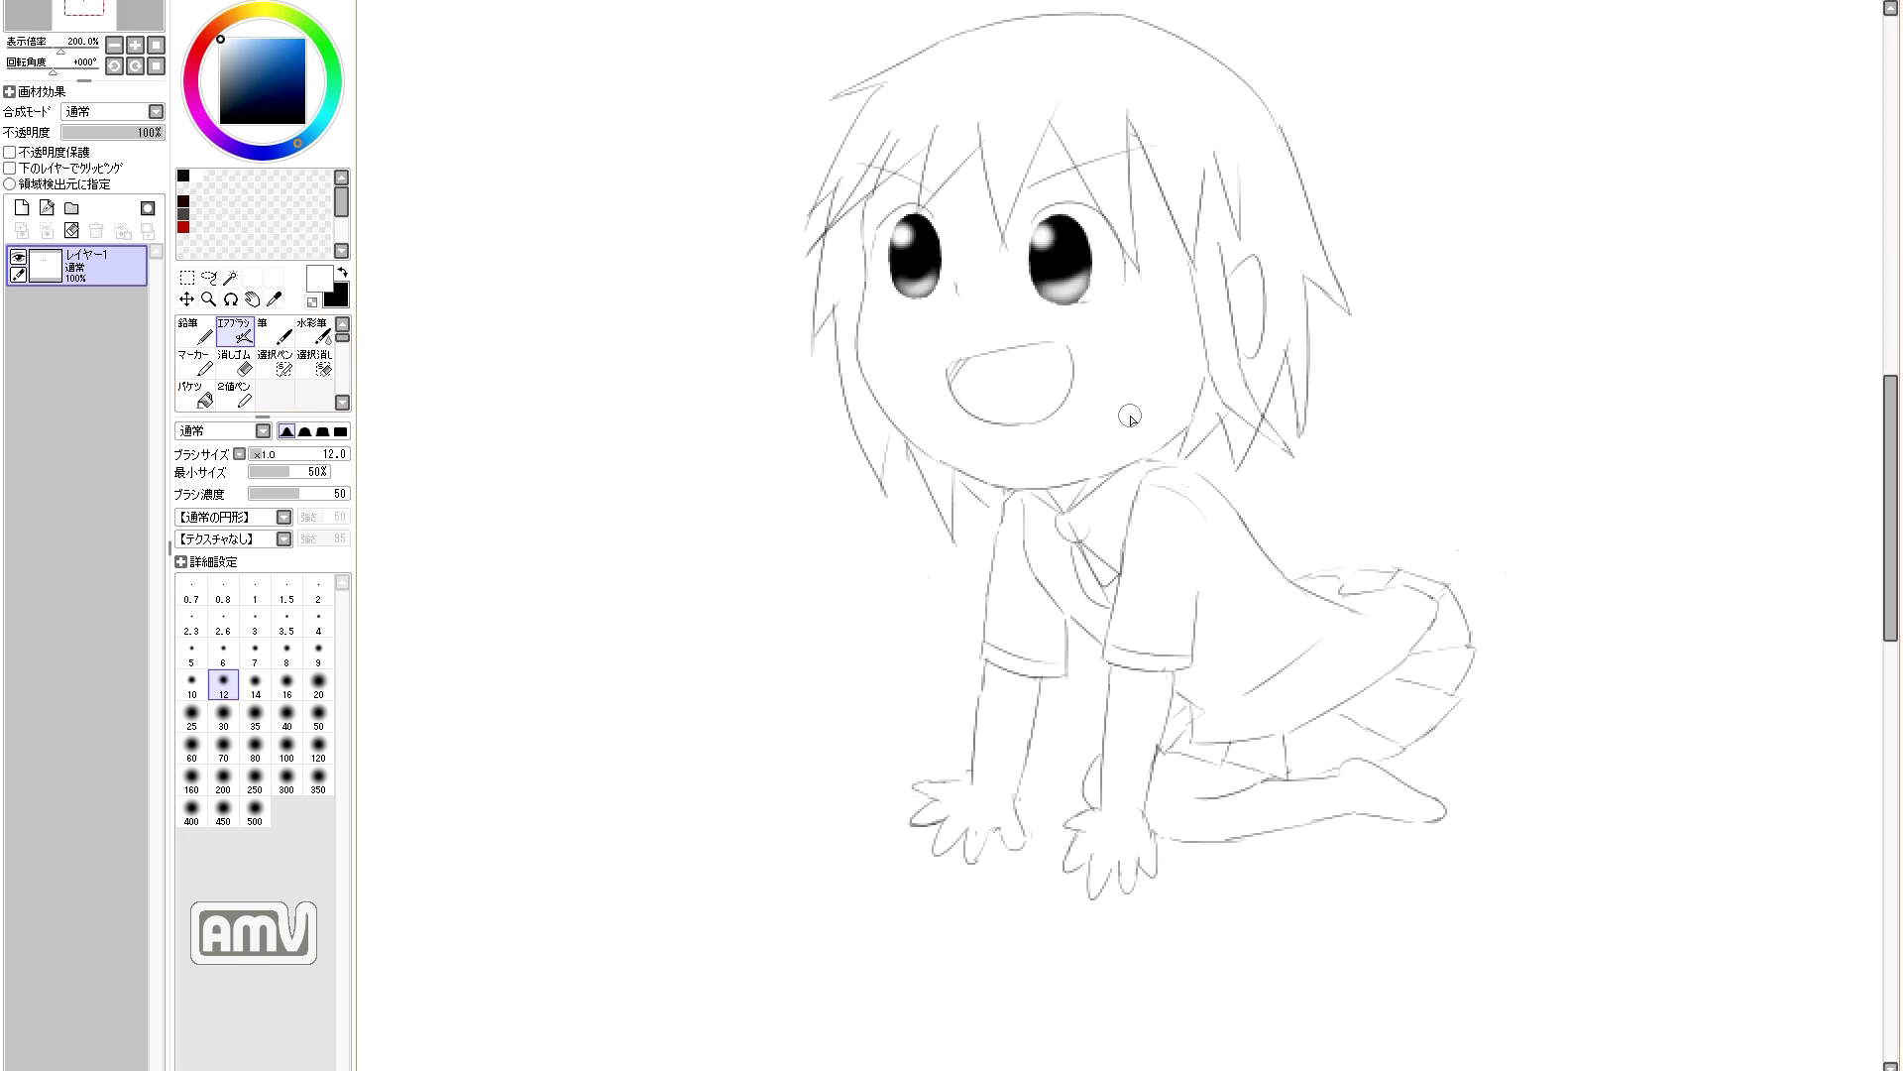
# Step: Mask the near eye with the Selection Pen at size 50, shift it slightly upward and clear the selection
pyautogui.press('e')
pyautogui.press('e')
pyautogui.scroll(-1, 1167, 431)
pyautogui.click(276, 364)
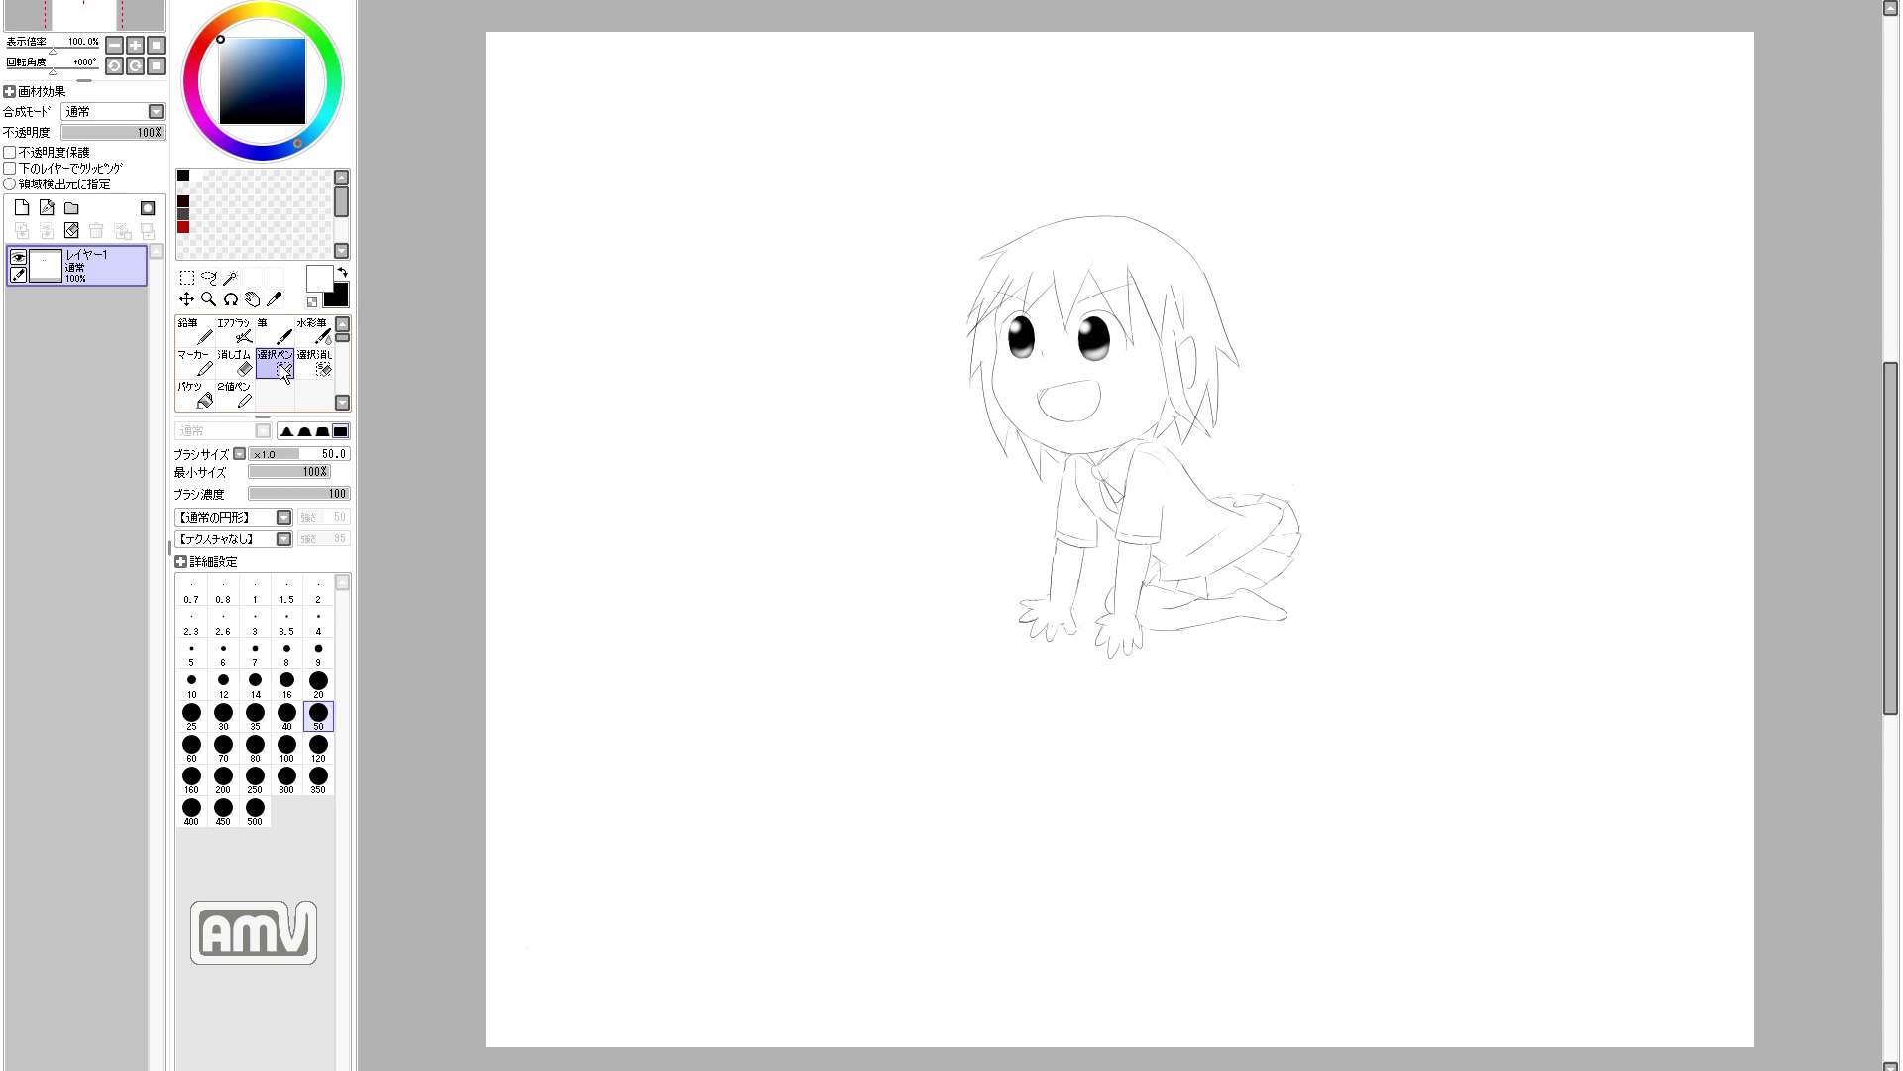
pyautogui.moveTo(1098, 343); pyautogui.dragTo(1118, 300)
pyautogui.click(186, 299)
pyautogui.hotkey('ctrl', 'd')
# Step: Clean up the eyelid and bang lines beside the near eye with the eraser and pencil, and restore black as the drawing colour
pyautogui.click(195, 331)
pyautogui.scroll(2, 1116, 327)
pyautogui.press('e')
pyautogui.press('n')
pyautogui.press('e')
pyautogui.moveTo(1170, 392)
pyautogui.mouseDown()
pyautogui.moveTo(1158, 329)
pyautogui.moveTo(1165, 369)
pyautogui.mouseUp()
pyautogui.press('n')
pyautogui.click(343, 273)
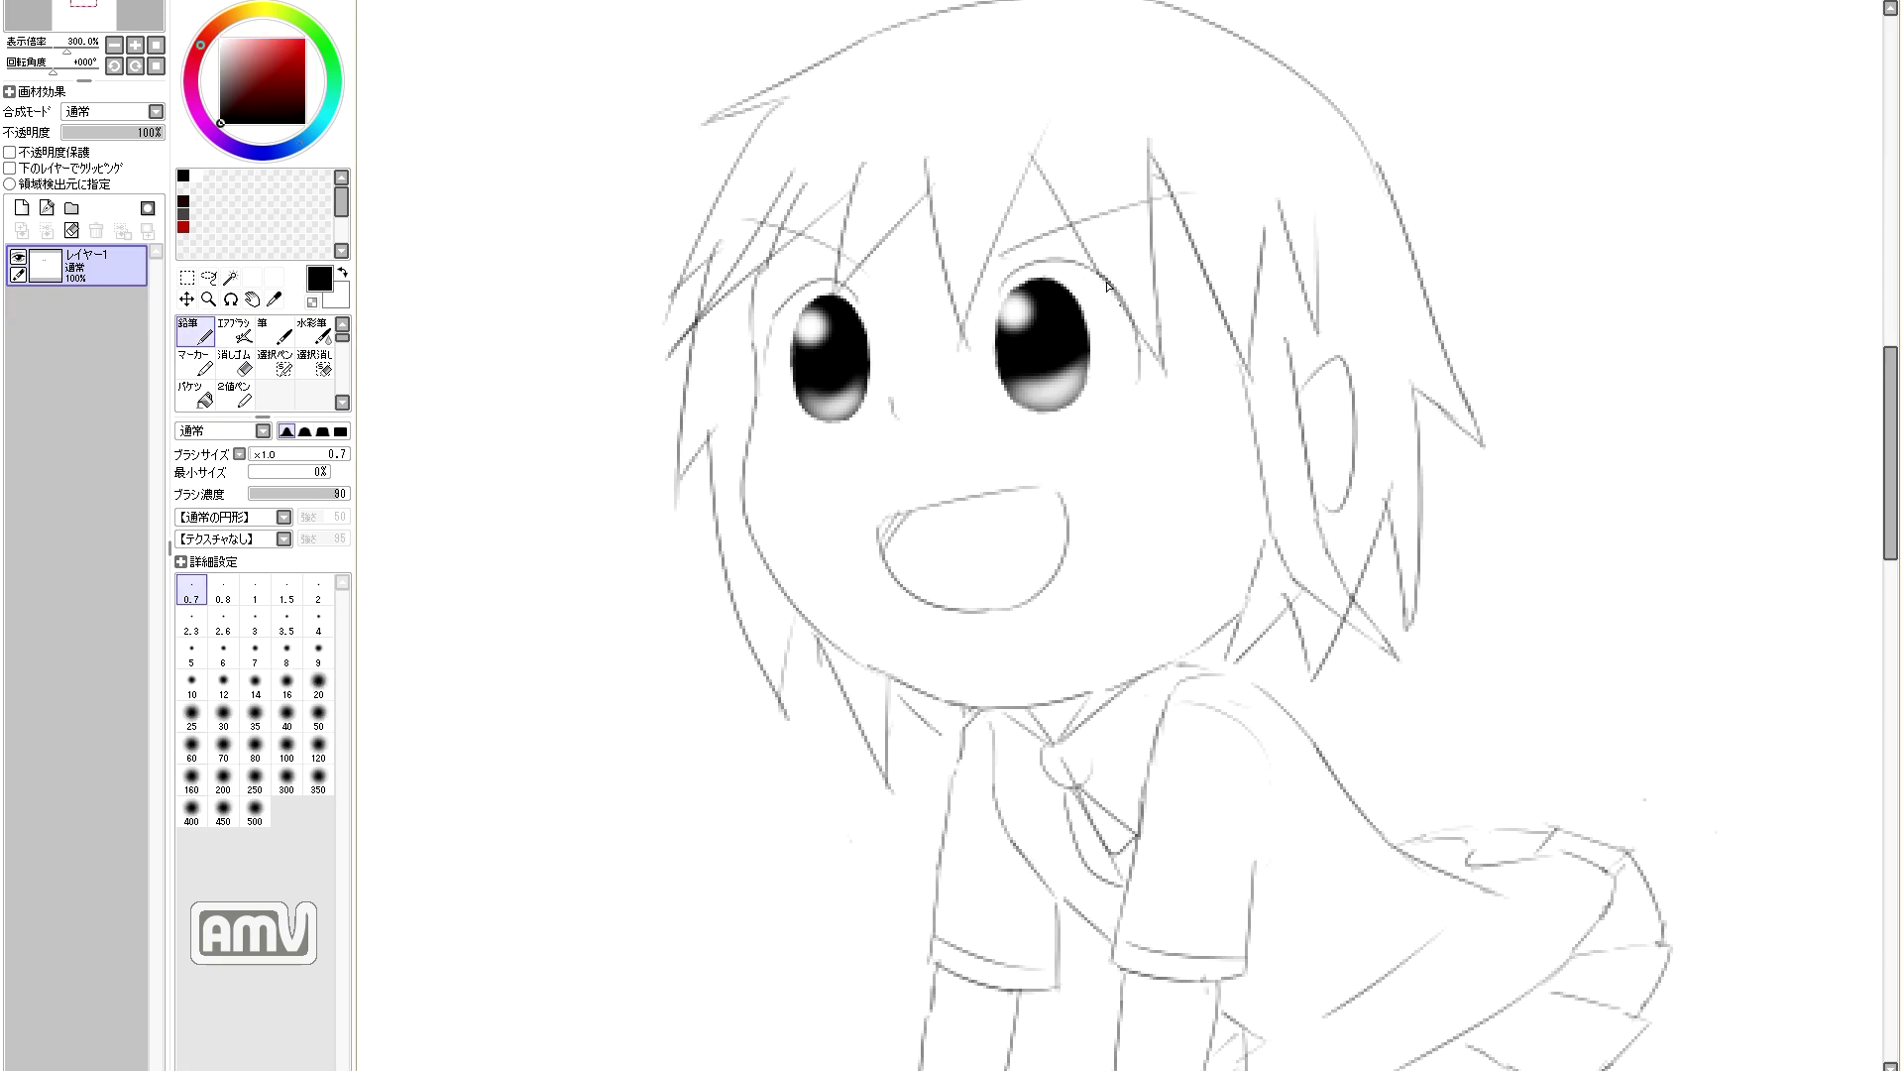
# Step: Clean up the outline of the open mouth so that its contour is closed
pyautogui.press('e')
pyautogui.press('n')
pyautogui.press('e')
pyautogui.press('n')
pyautogui.press('e')
pyautogui.press('n')
pyautogui.moveTo(1037, 601)
pyautogui.mouseDown()
pyautogui.moveTo(994, 613)
pyautogui.moveTo(1041, 599)
pyautogui.mouseUp()
# Step: Erase the chin contour on the far side and redraw it as a single smooth curve, undoing the stray strokes
pyautogui.press('e')
pyautogui.moveTo(870, 662); pyautogui.dragTo(988, 708)
pyautogui.press('n')
pyautogui.hotkey('ctrl', 'z')
pyautogui.press('e')
pyautogui.press('n')
pyautogui.hotkey('ctrl', 'z')
pyautogui.hotkey('ctrl', 'z')
pyautogui.hotkey('ctrl', 'z')
pyautogui.moveTo(913, 688); pyautogui.dragTo(987, 707)
# Step: Tidy the far jawline where it meets the hanging side hair strands
pyautogui.press('e')
pyautogui.press('n')
pyautogui.press('e')
pyautogui.moveTo(819, 666); pyautogui.dragTo(817, 639)
pyautogui.press('n')
# Step: Fill all the hair sections, including the bangs and the side and back strands, with black using the Bucket tool
pyautogui.click(199, 399)
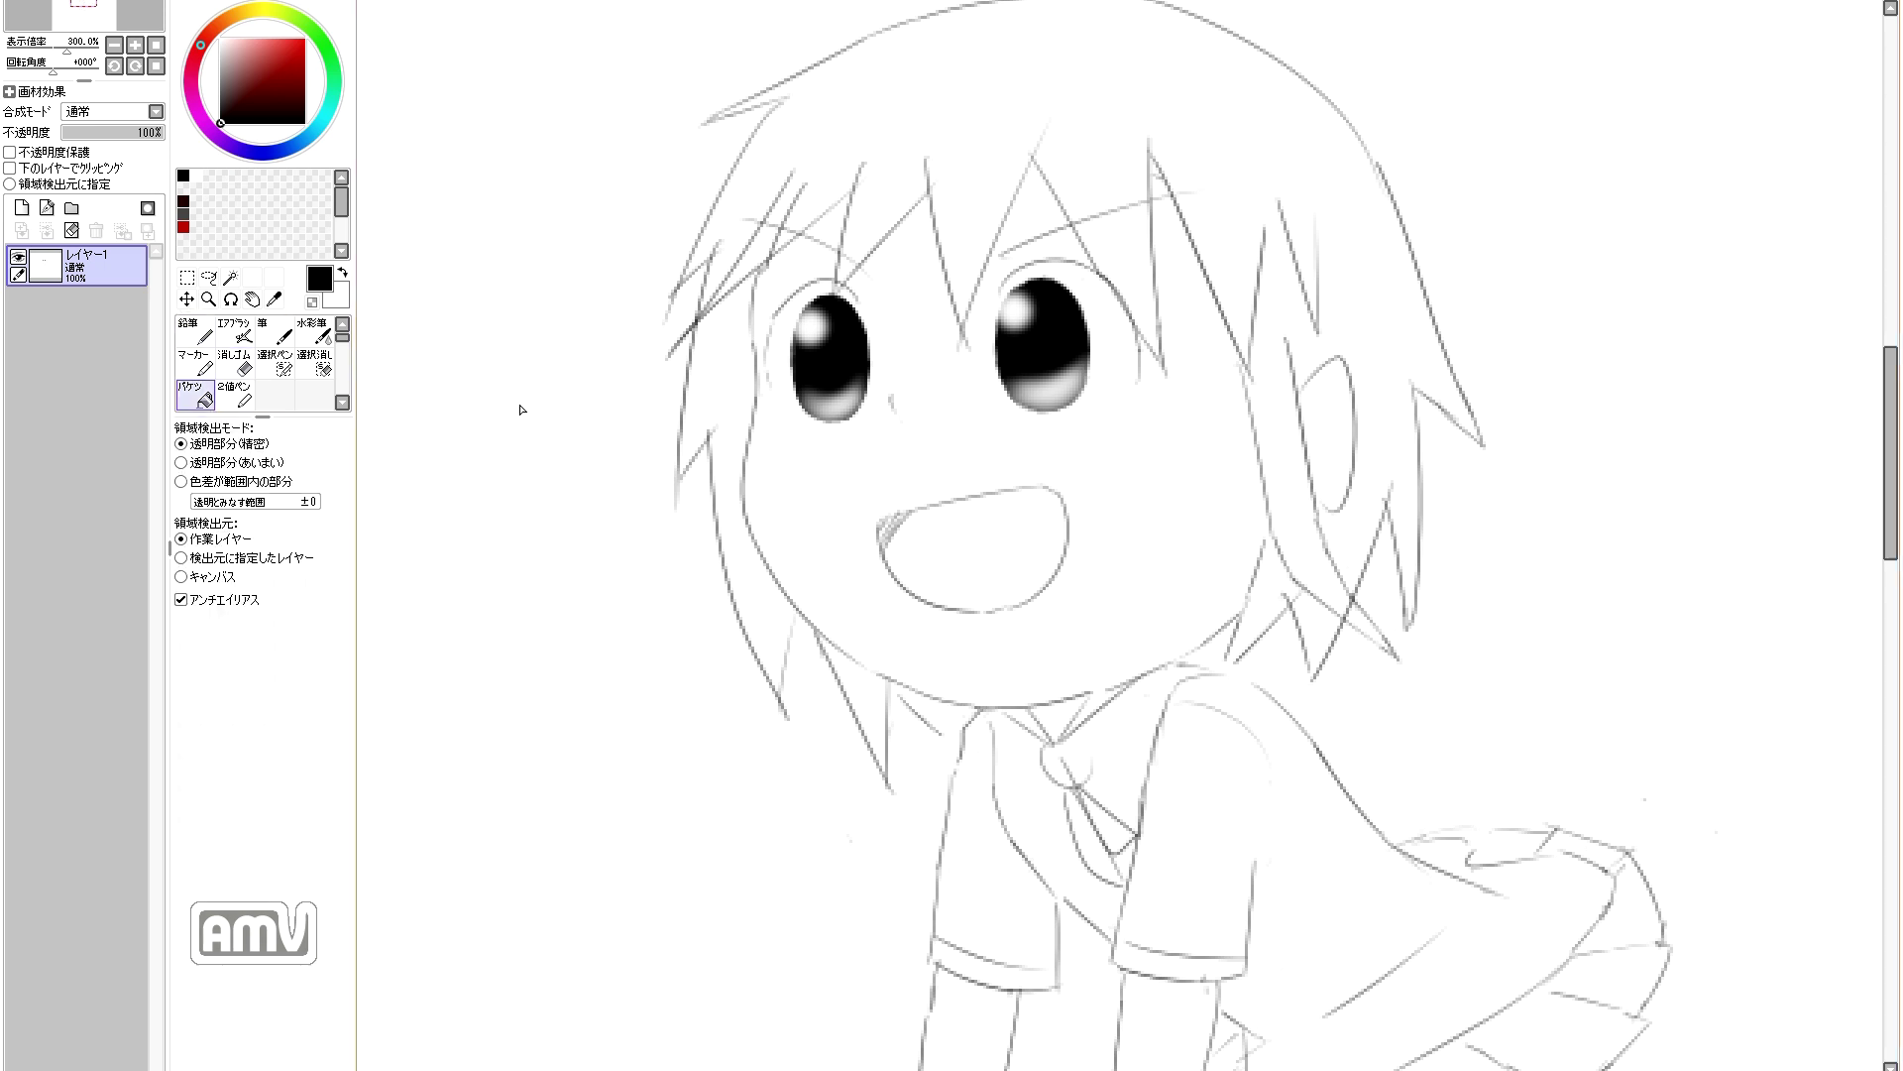
pyautogui.click(1017, 132)
pyautogui.click(728, 347)
pyautogui.click(751, 254)
pyautogui.click(1126, 242)
pyautogui.click(865, 690)
pyautogui.click(1328, 636)
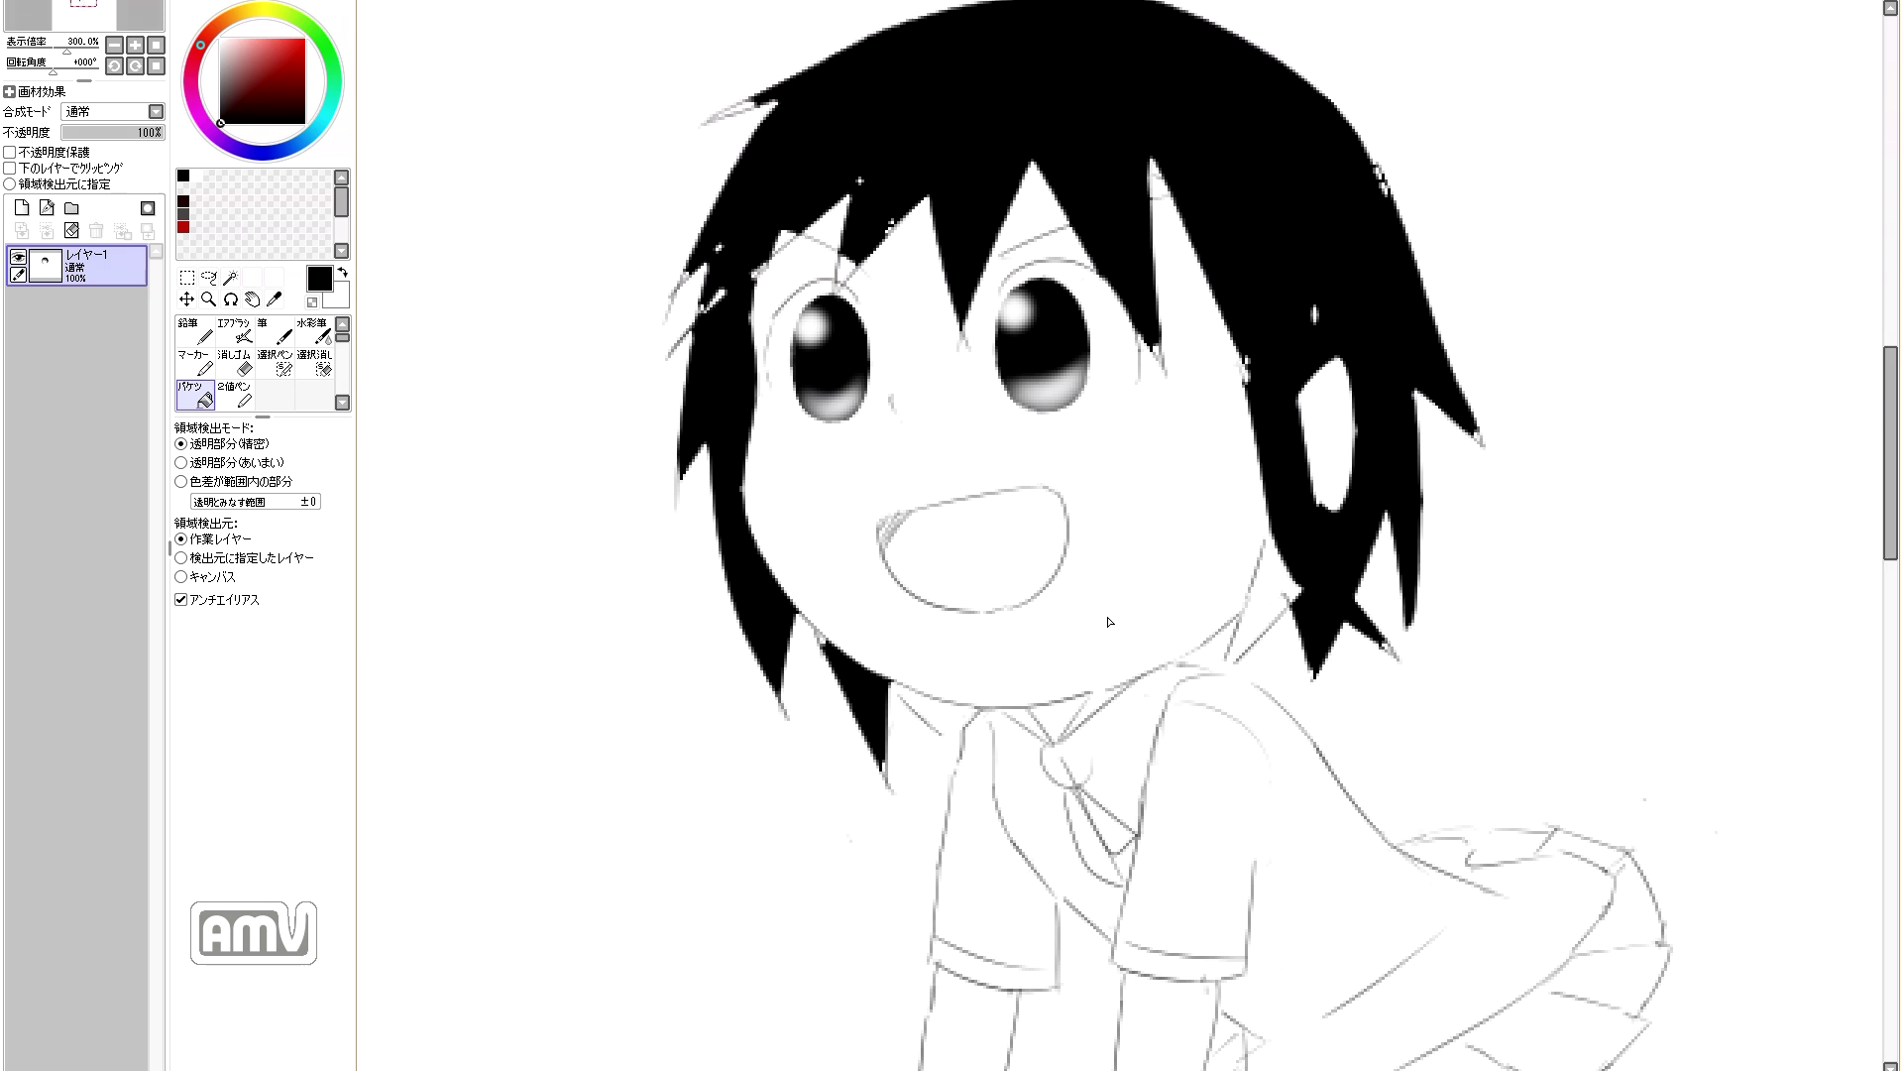
# Step: Fill the far-side hair strand tips with the pencil and erase the overshooting lines and the stray speck beside them
pyautogui.press('n')
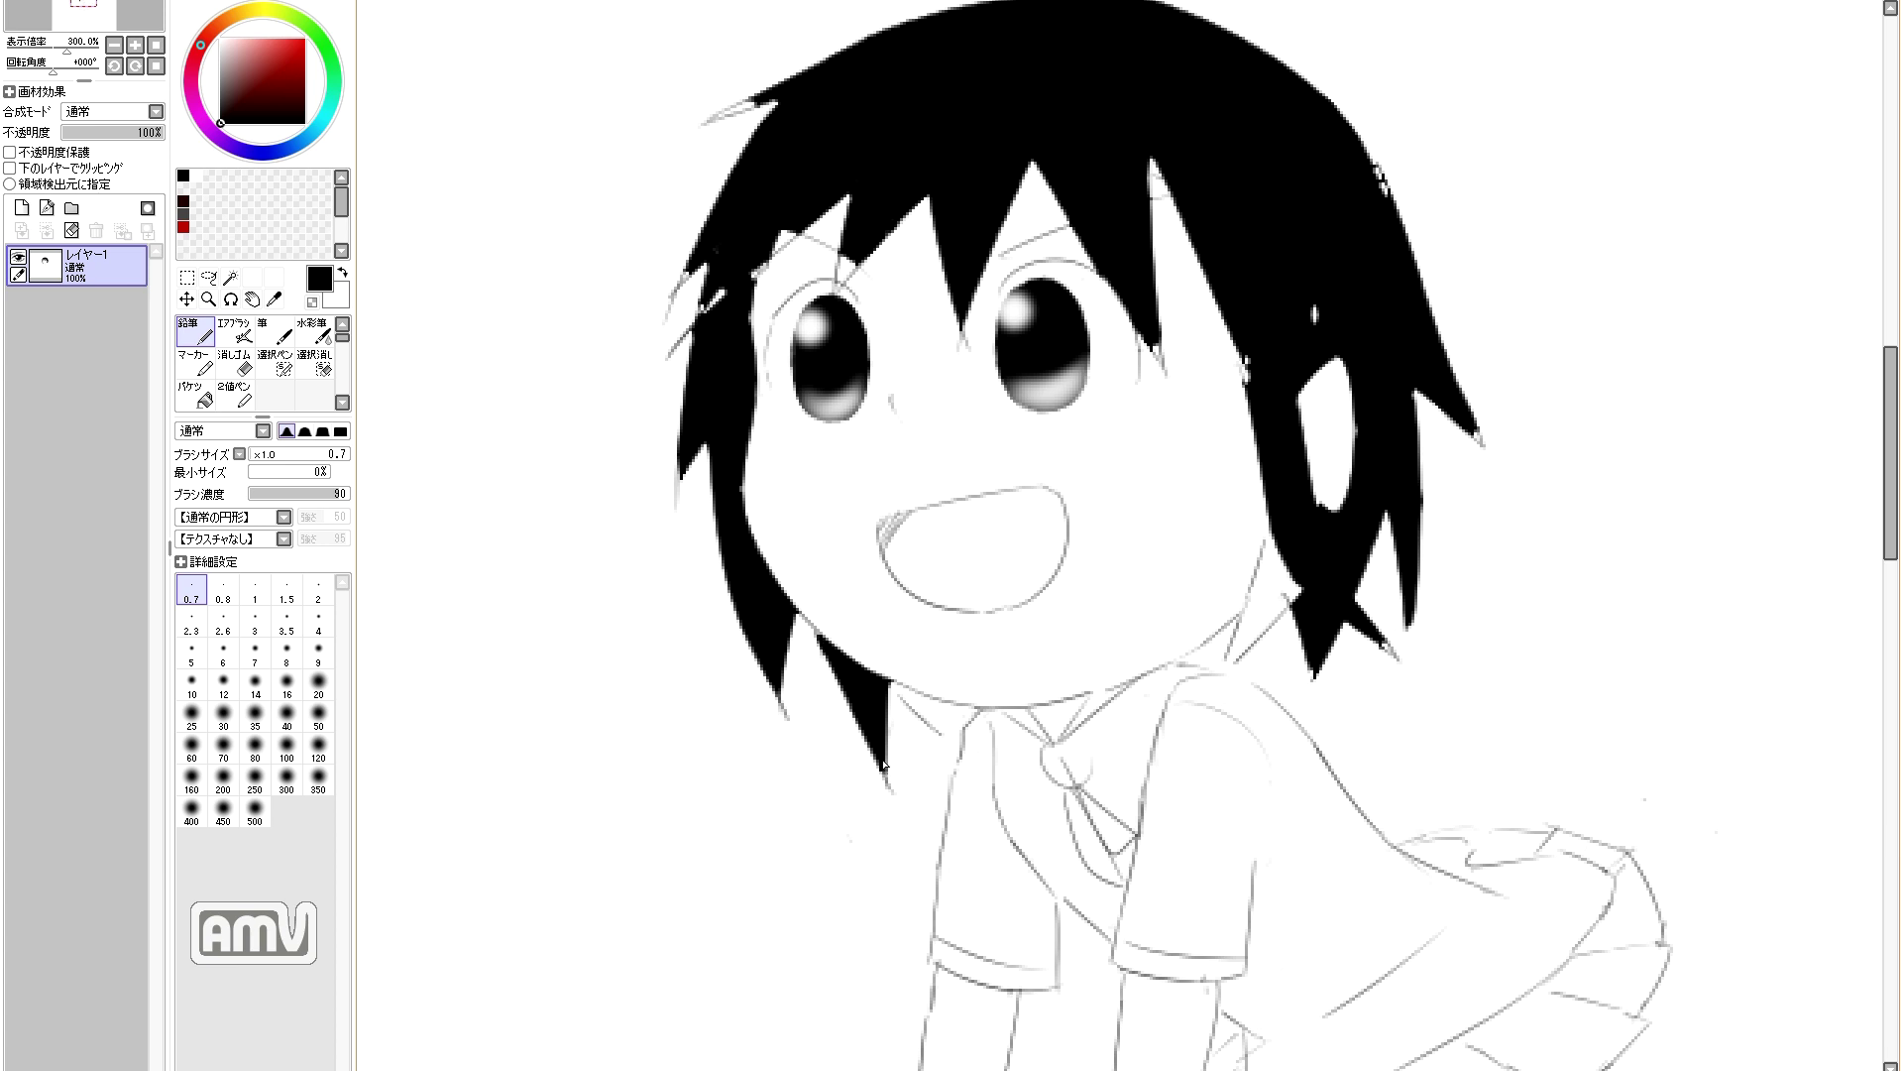
pyautogui.moveTo(885, 769); pyautogui.dragTo(888, 786)
pyautogui.press('e')
pyautogui.moveTo(891, 789); pyautogui.dragTo(895, 796)
pyautogui.moveTo(785, 711); pyautogui.dragTo(791, 724)
pyautogui.press('n')
pyautogui.press('e')
pyautogui.click(849, 841)
pyautogui.press('n')
pyautogui.press('e')
pyautogui.press('n')
# Step: Cover the white gaps in the black hair at the far temple, the back outline and the strand edge beside the cheek
pyautogui.moveTo(761, 269)
pyautogui.mouseDown()
pyautogui.moveTo(758, 286)
pyautogui.moveTo(844, 199)
pyautogui.moveTo(783, 264)
pyautogui.moveTo(835, 206)
pyautogui.moveTo(793, 250)
pyautogui.mouseUp()
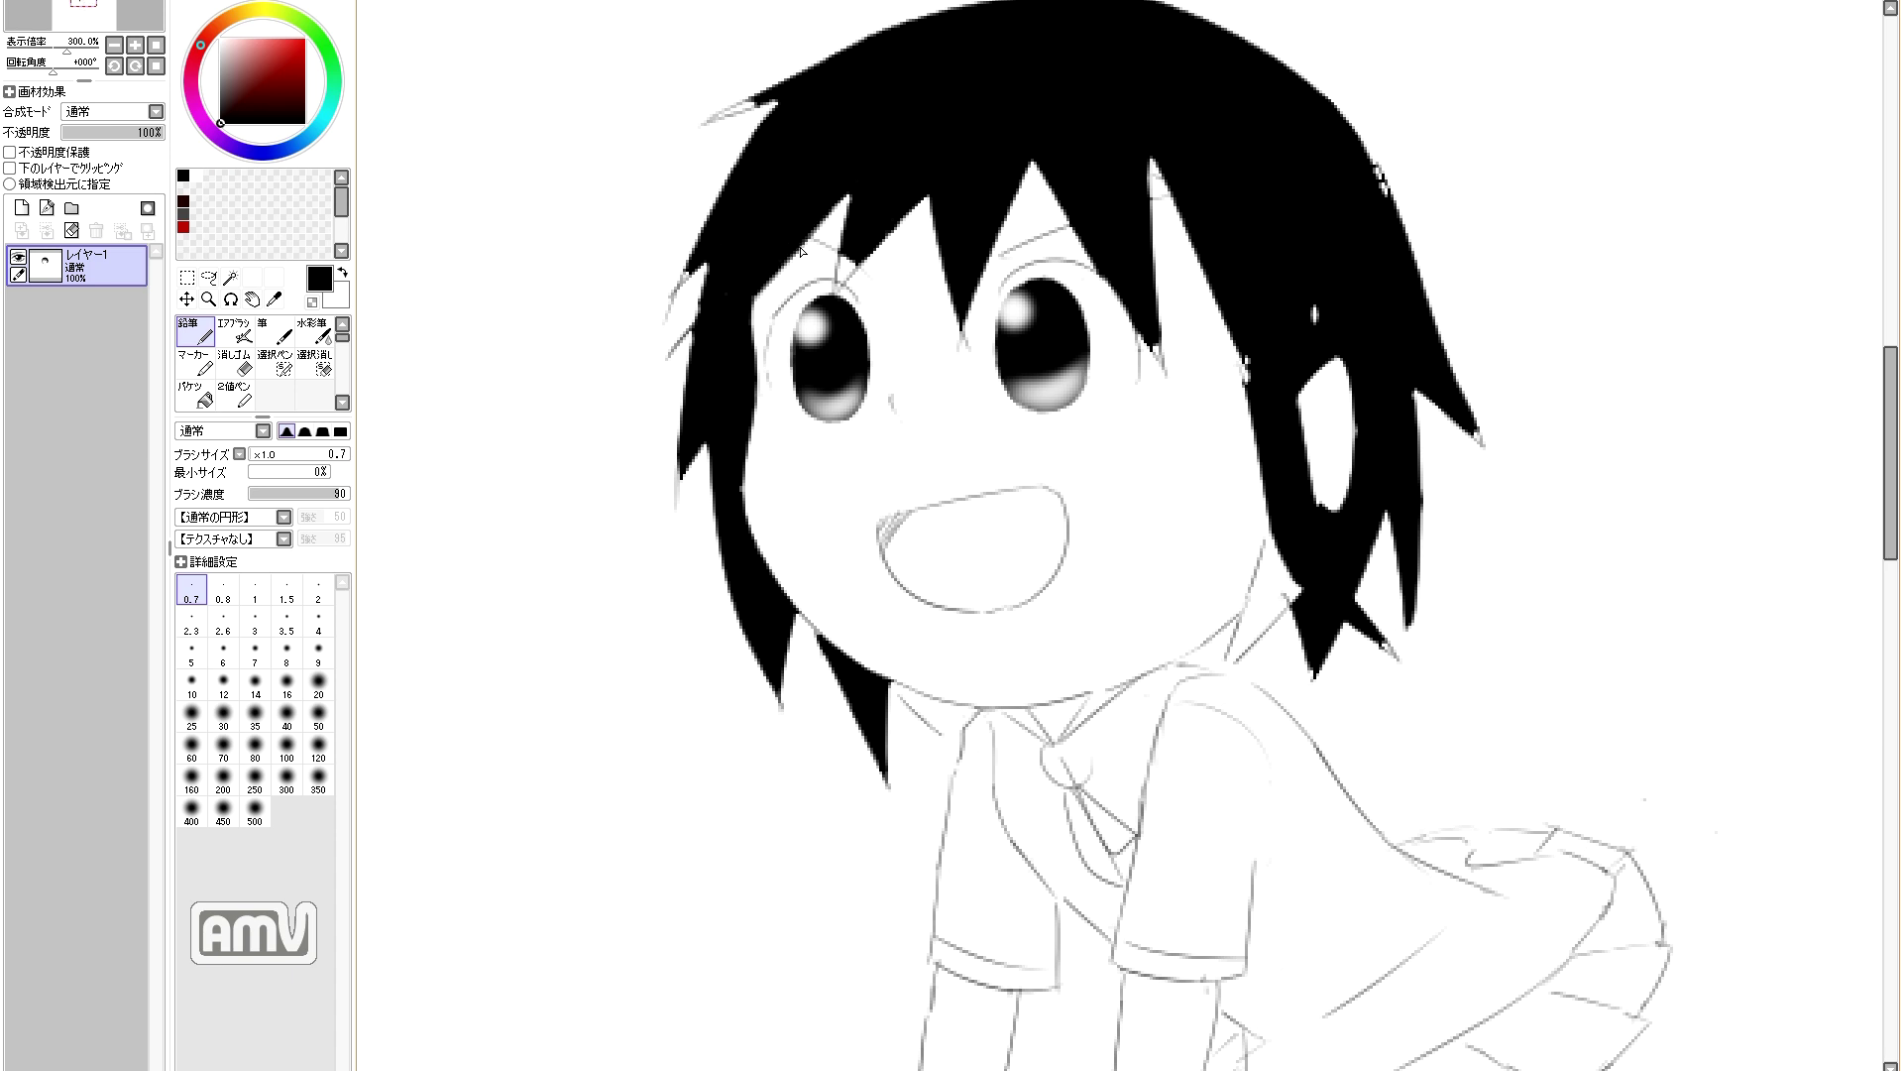
pyautogui.moveTo(1324, 185)
pyautogui.mouseDown()
pyautogui.moveTo(1381, 181)
pyautogui.moveTo(1350, 122)
pyautogui.moveTo(1380, 167)
pyautogui.mouseUp()
pyautogui.press('e')
pyautogui.press('n')
pyautogui.moveTo(1251, 396); pyautogui.dragTo(1242, 355)
pyautogui.press('e')
pyautogui.press('n')
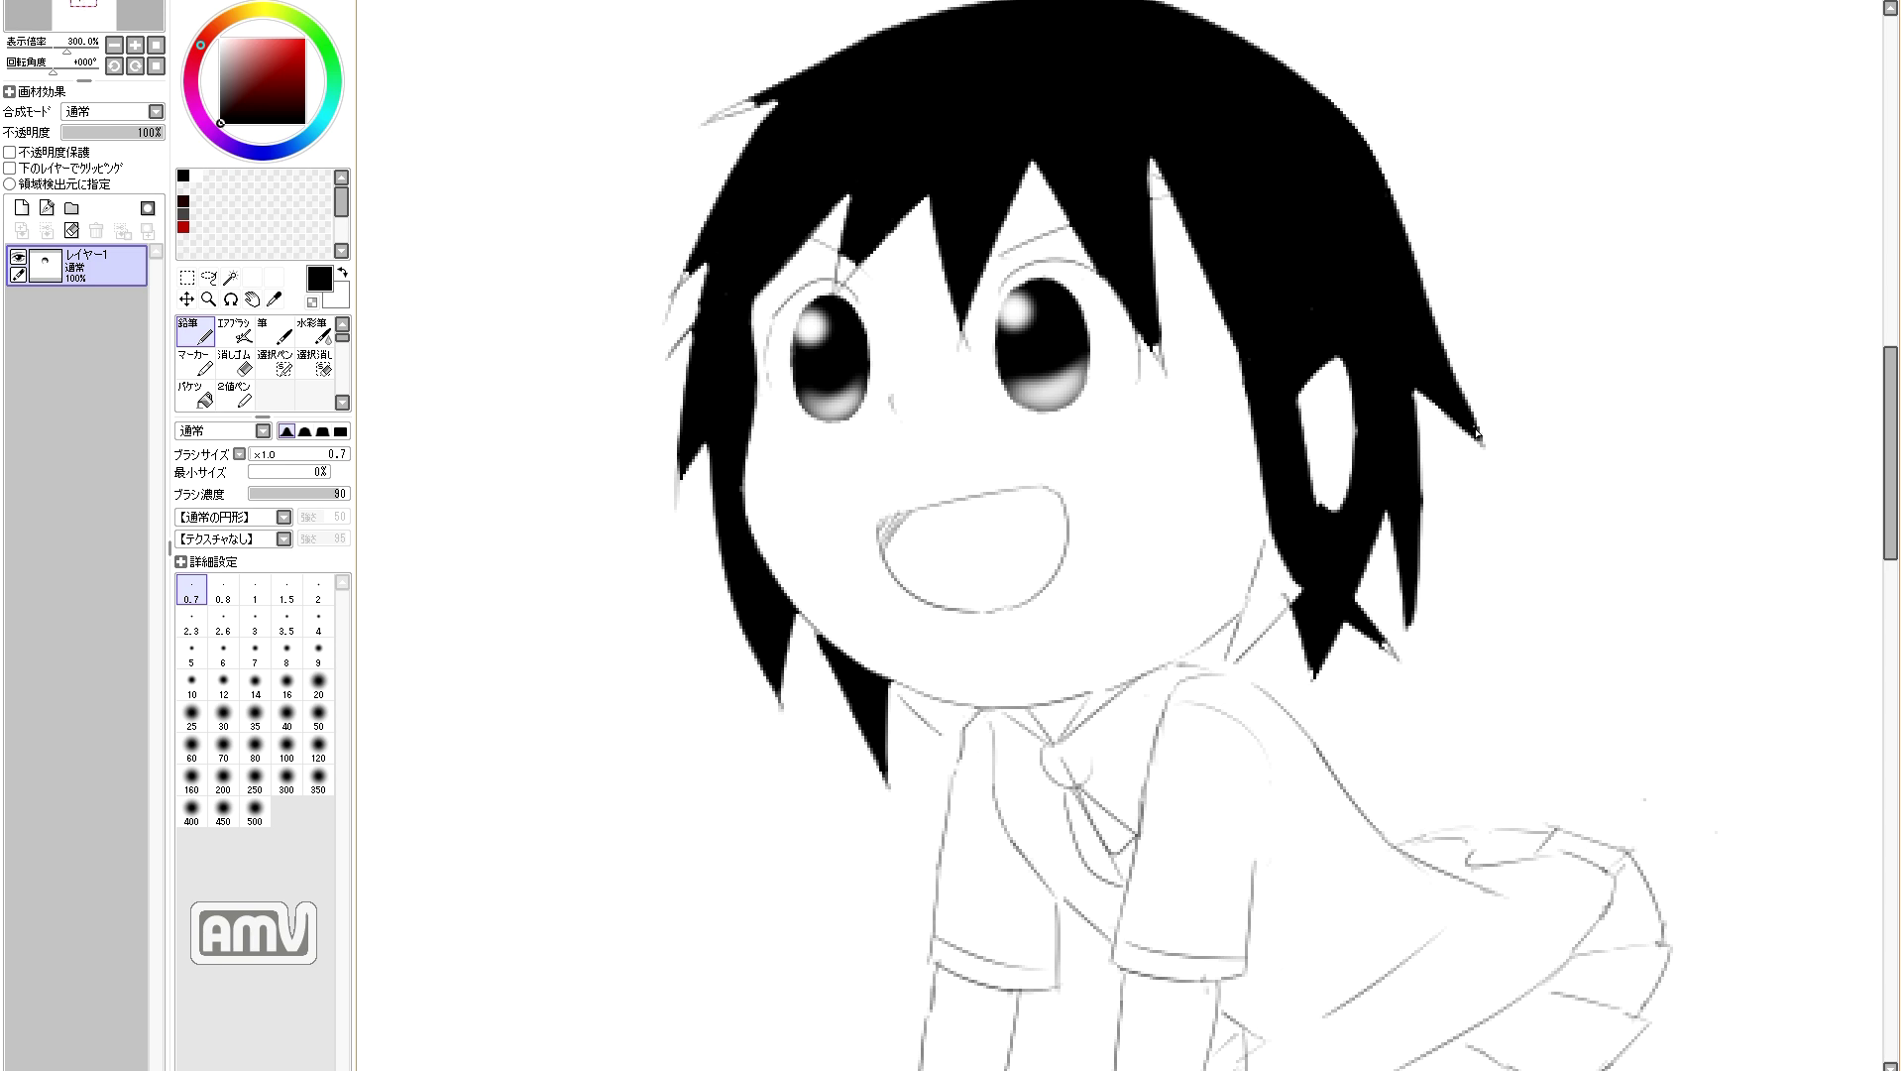
# Step: Sharpen the pointed strand tips at the back of the hair with the pencil and eraser
pyautogui.moveTo(1477, 434); pyautogui.dragTo(1482, 445)
pyautogui.press('e')
pyautogui.press('n')
pyautogui.press('e')
pyautogui.press('n')
pyautogui.moveTo(1410, 634)
pyautogui.mouseDown()
pyautogui.moveTo(1423, 575)
pyautogui.moveTo(1395, 655)
pyautogui.mouseUp()
pyautogui.press('e')
pyautogui.press('n')
# Step: Fill the unpainted strand beside the near jaw with black and clean up the edge where it meets the face
pyautogui.click(204, 394)
pyautogui.click(1267, 601)
pyautogui.press('n')
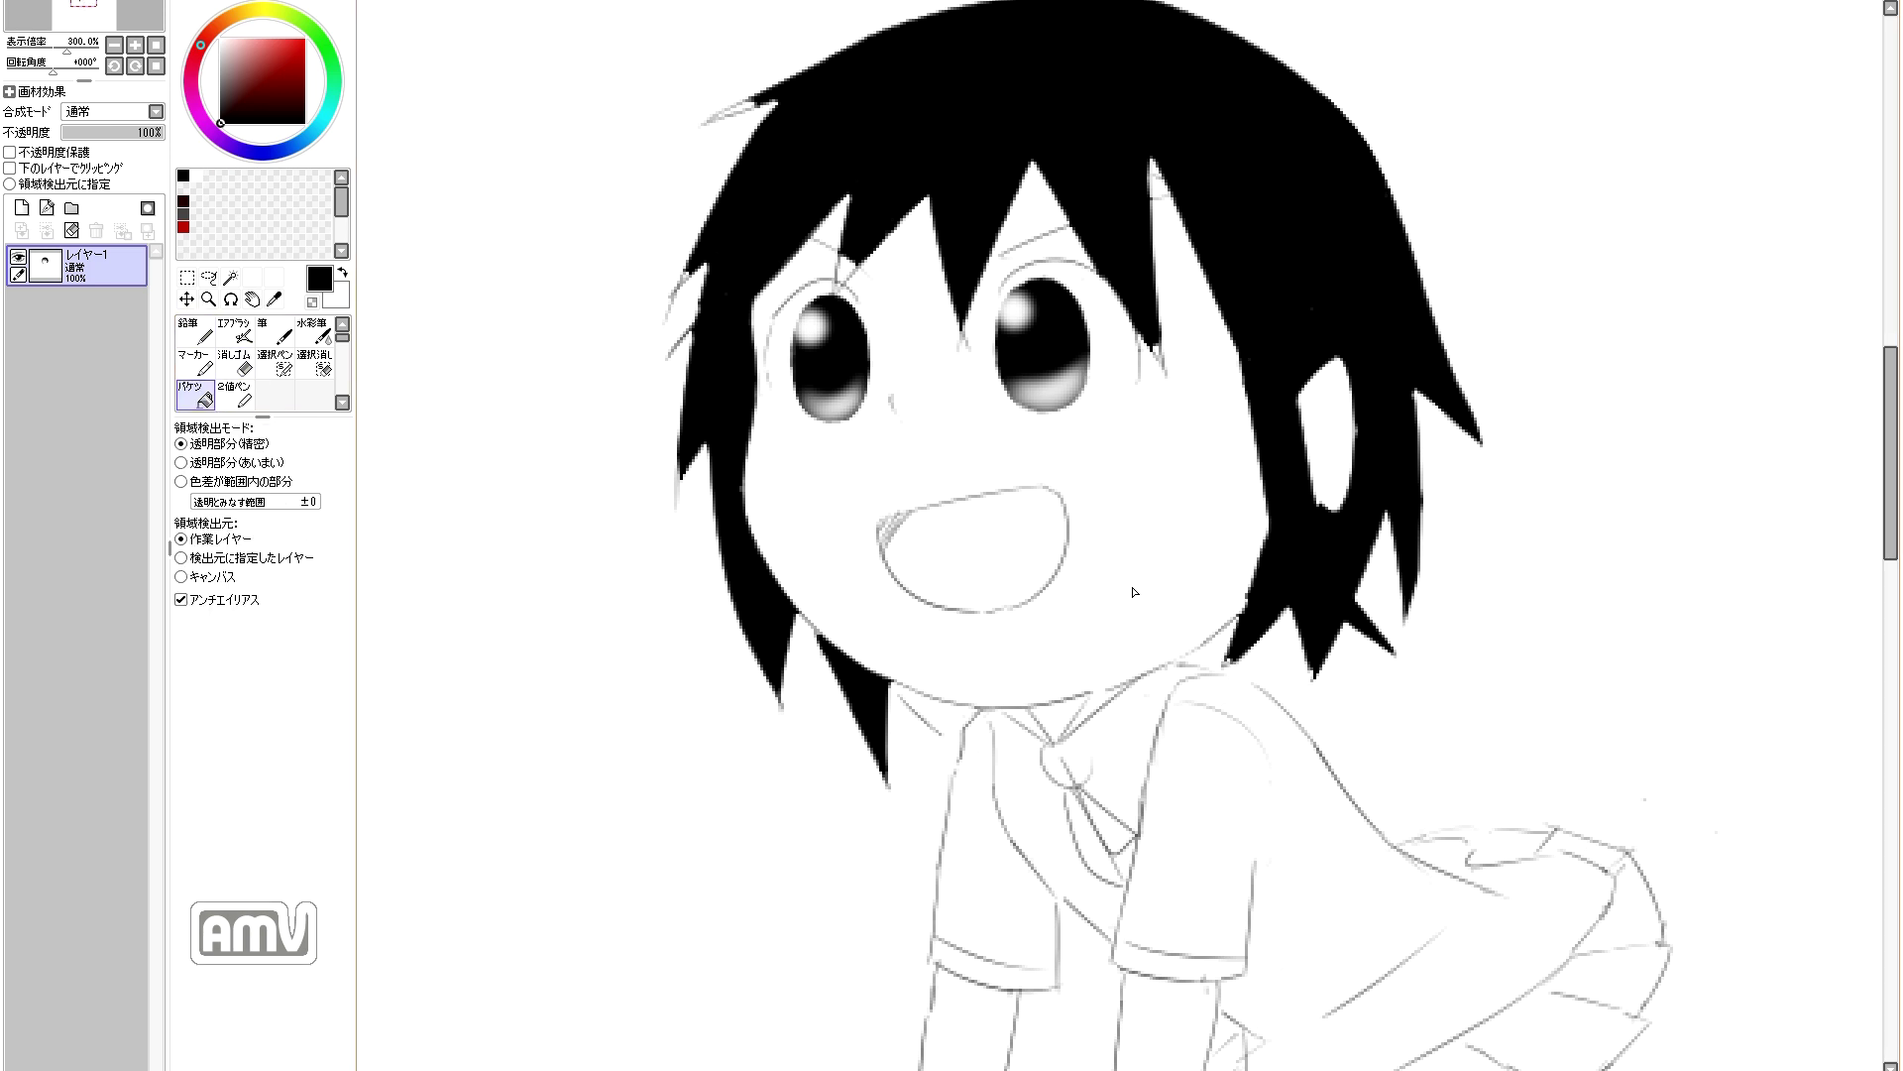
pyautogui.press('e')
pyautogui.moveTo(1232, 602); pyautogui.dragTo(1264, 553)
pyautogui.press('n')
# Step: Round off the ear's outline against the black hair and draw a curled inner-ear line
pyautogui.press('e')
pyautogui.press('n')
pyautogui.moveTo(1323, 509); pyautogui.dragTo(1322, 358)
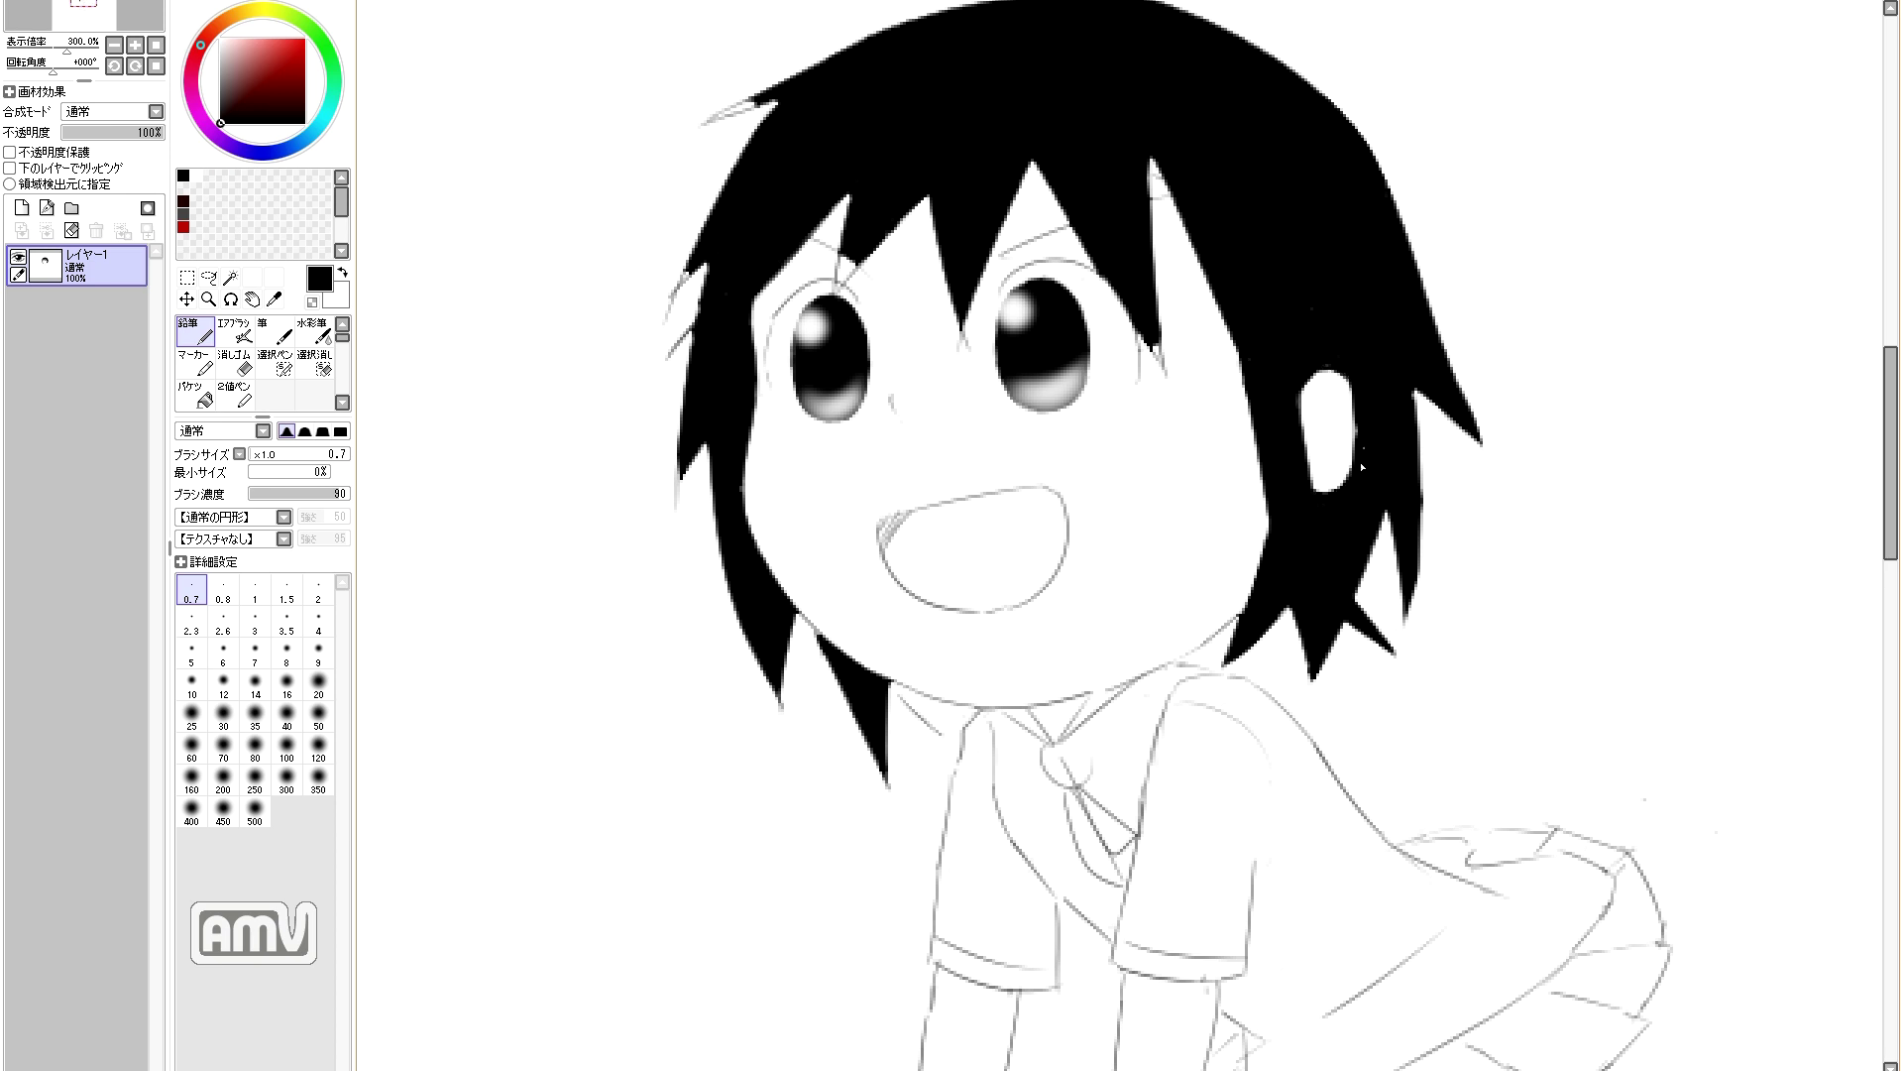
pyautogui.moveTo(1335, 397); pyautogui.dragTo(1320, 436)
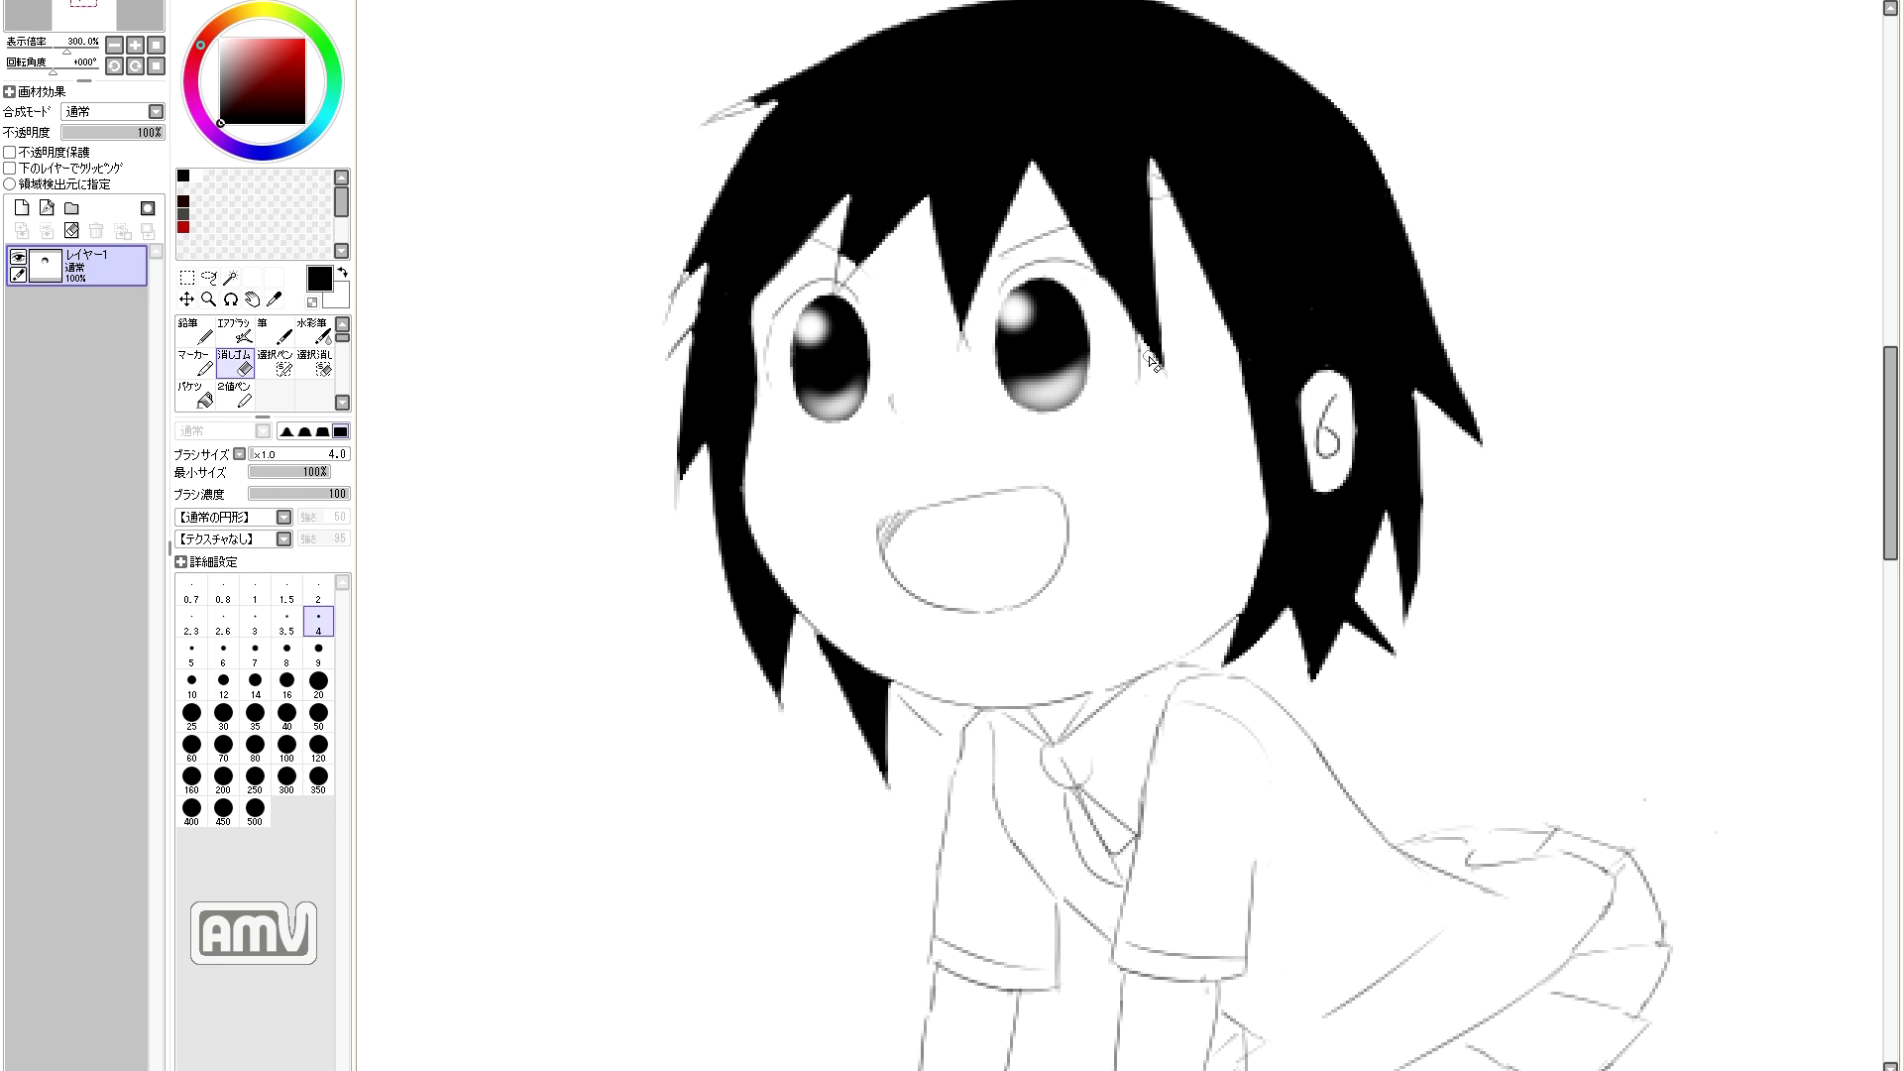
# Step: Fill the small bang gap above the far eye with black and return to the pencil
pyautogui.click(198, 394)
pyautogui.click(844, 269)
pyautogui.click(206, 331)
# Step: Fill and trim the loose strand tips along the far side of the hair
pyautogui.press('ctrl')
pyautogui.moveTo(759, 104); pyautogui.dragTo(698, 123)
pyautogui.press('e')
pyautogui.press('n')
pyautogui.press('e')
pyautogui.press('n')
pyautogui.moveTo(755, 233)
pyautogui.mouseDown()
pyautogui.moveTo(691, 346)
pyautogui.moveTo(607, 428)
pyautogui.mouseUp()
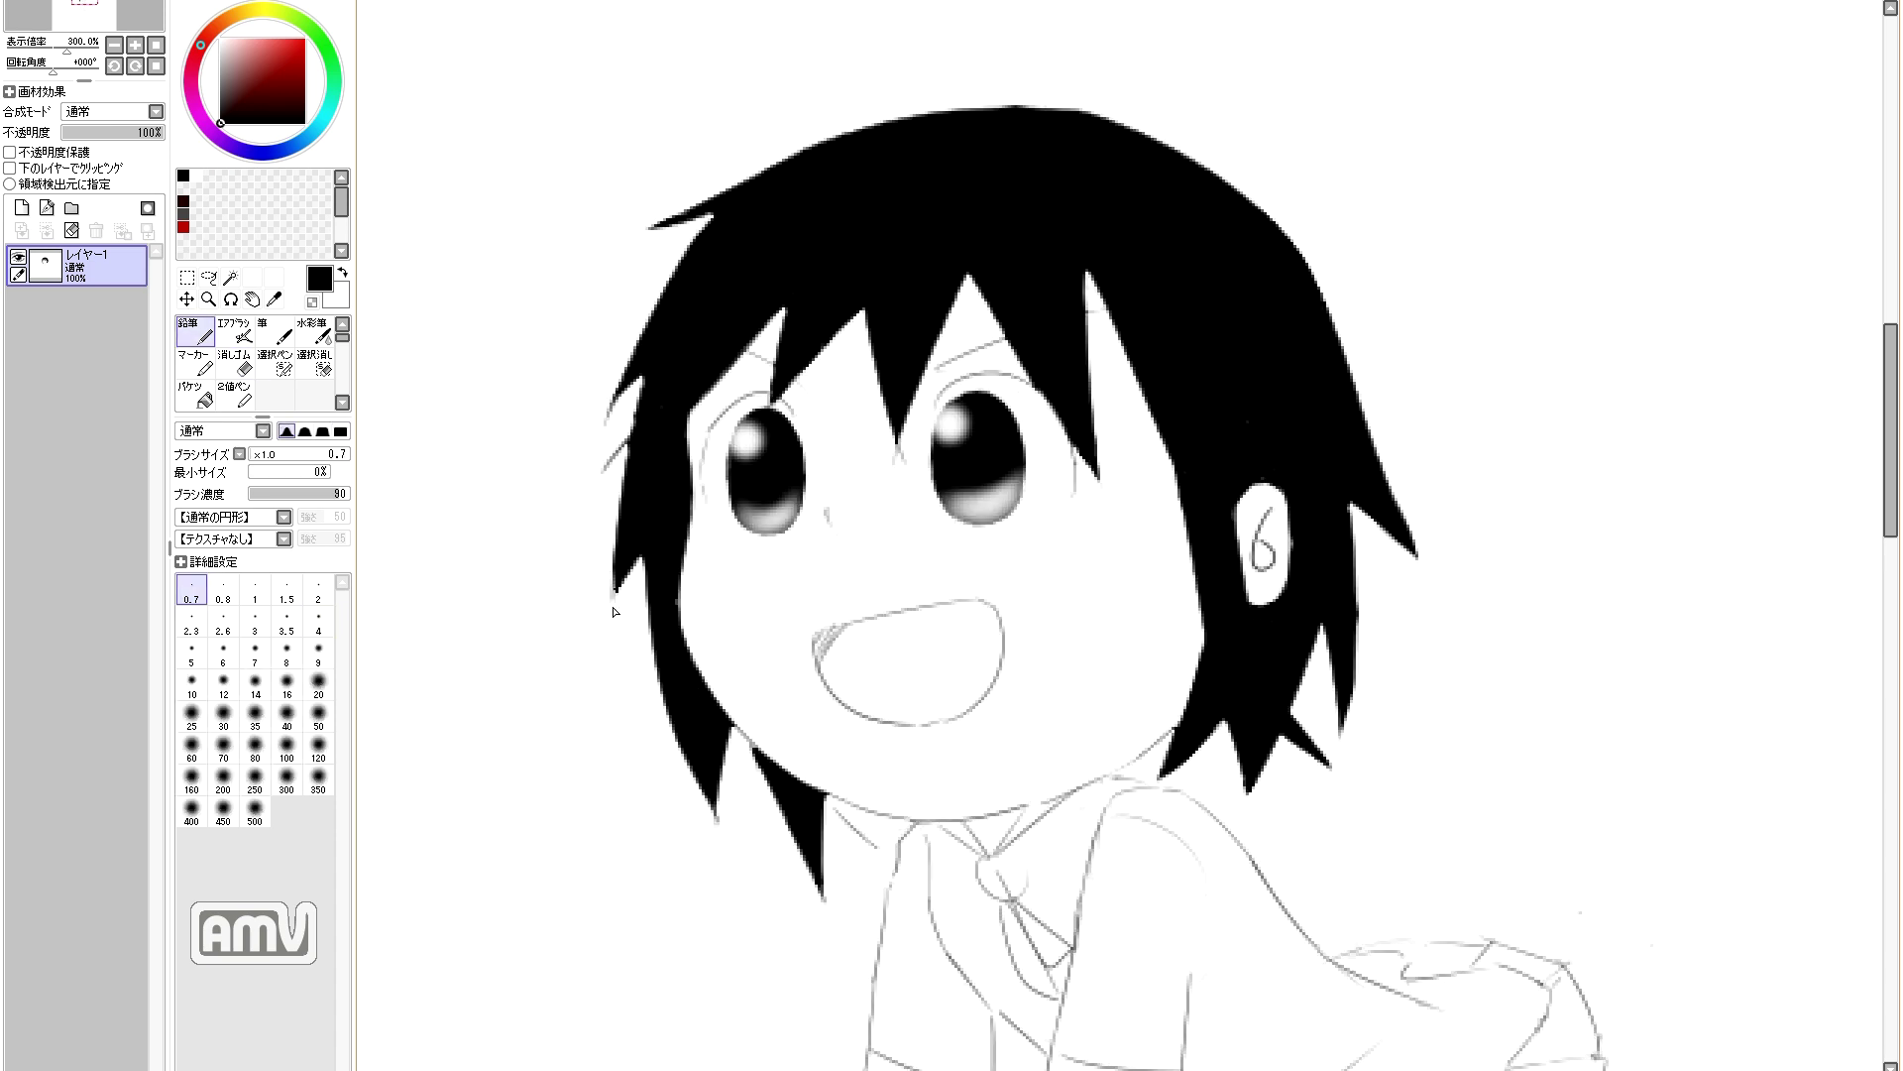
# Step: Blacken the small hair strand below the far jaw, next to the collar
pyautogui.scroll(-3, 805, 501)
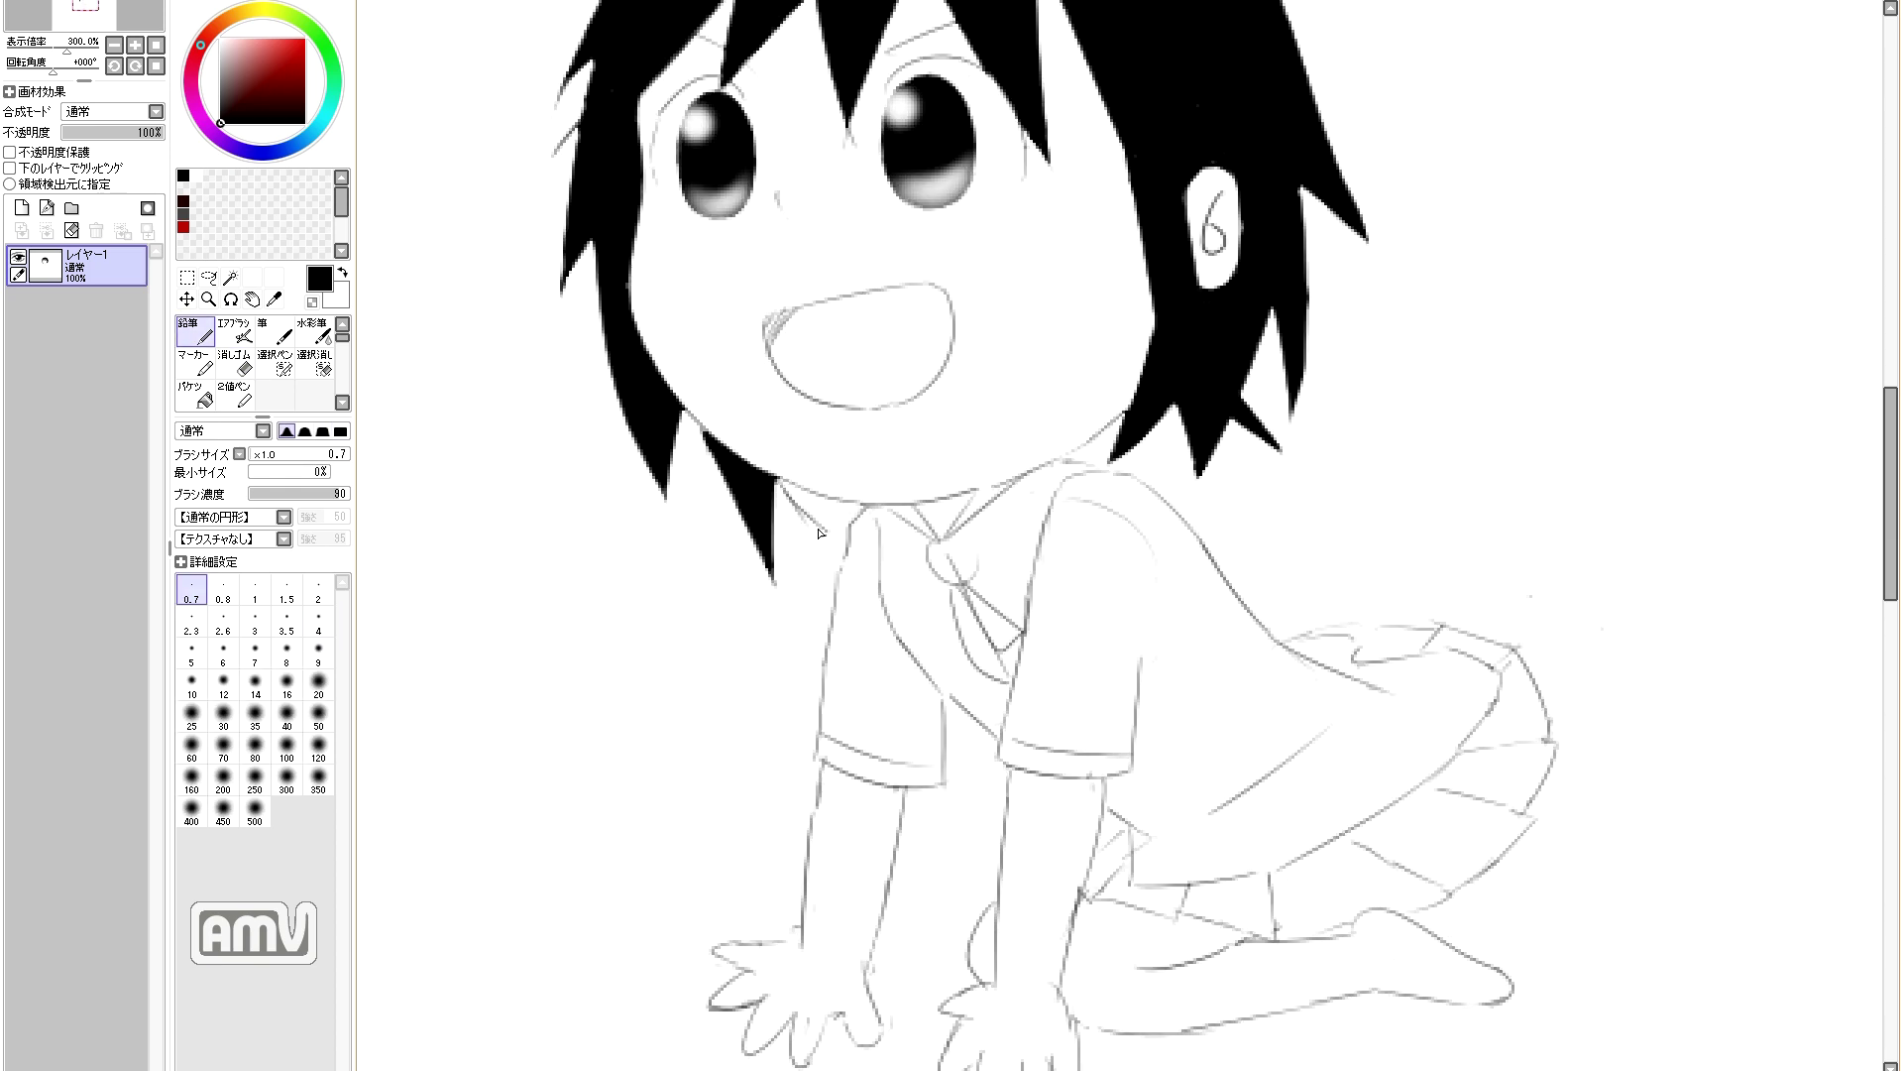
pyautogui.moveTo(840, 550)
pyautogui.mouseDown()
pyautogui.moveTo(838, 501)
pyautogui.moveTo(780, 499)
pyautogui.mouseUp()
pyautogui.press('ctrl')
# Step: Switch the drawing colour to white and draw the eyebrow lines where they cross the black bangs
pyautogui.click(342, 271)
pyautogui.scroll(2, 981, 298)
pyautogui.moveTo(1046, 168); pyautogui.dragTo(980, 196)
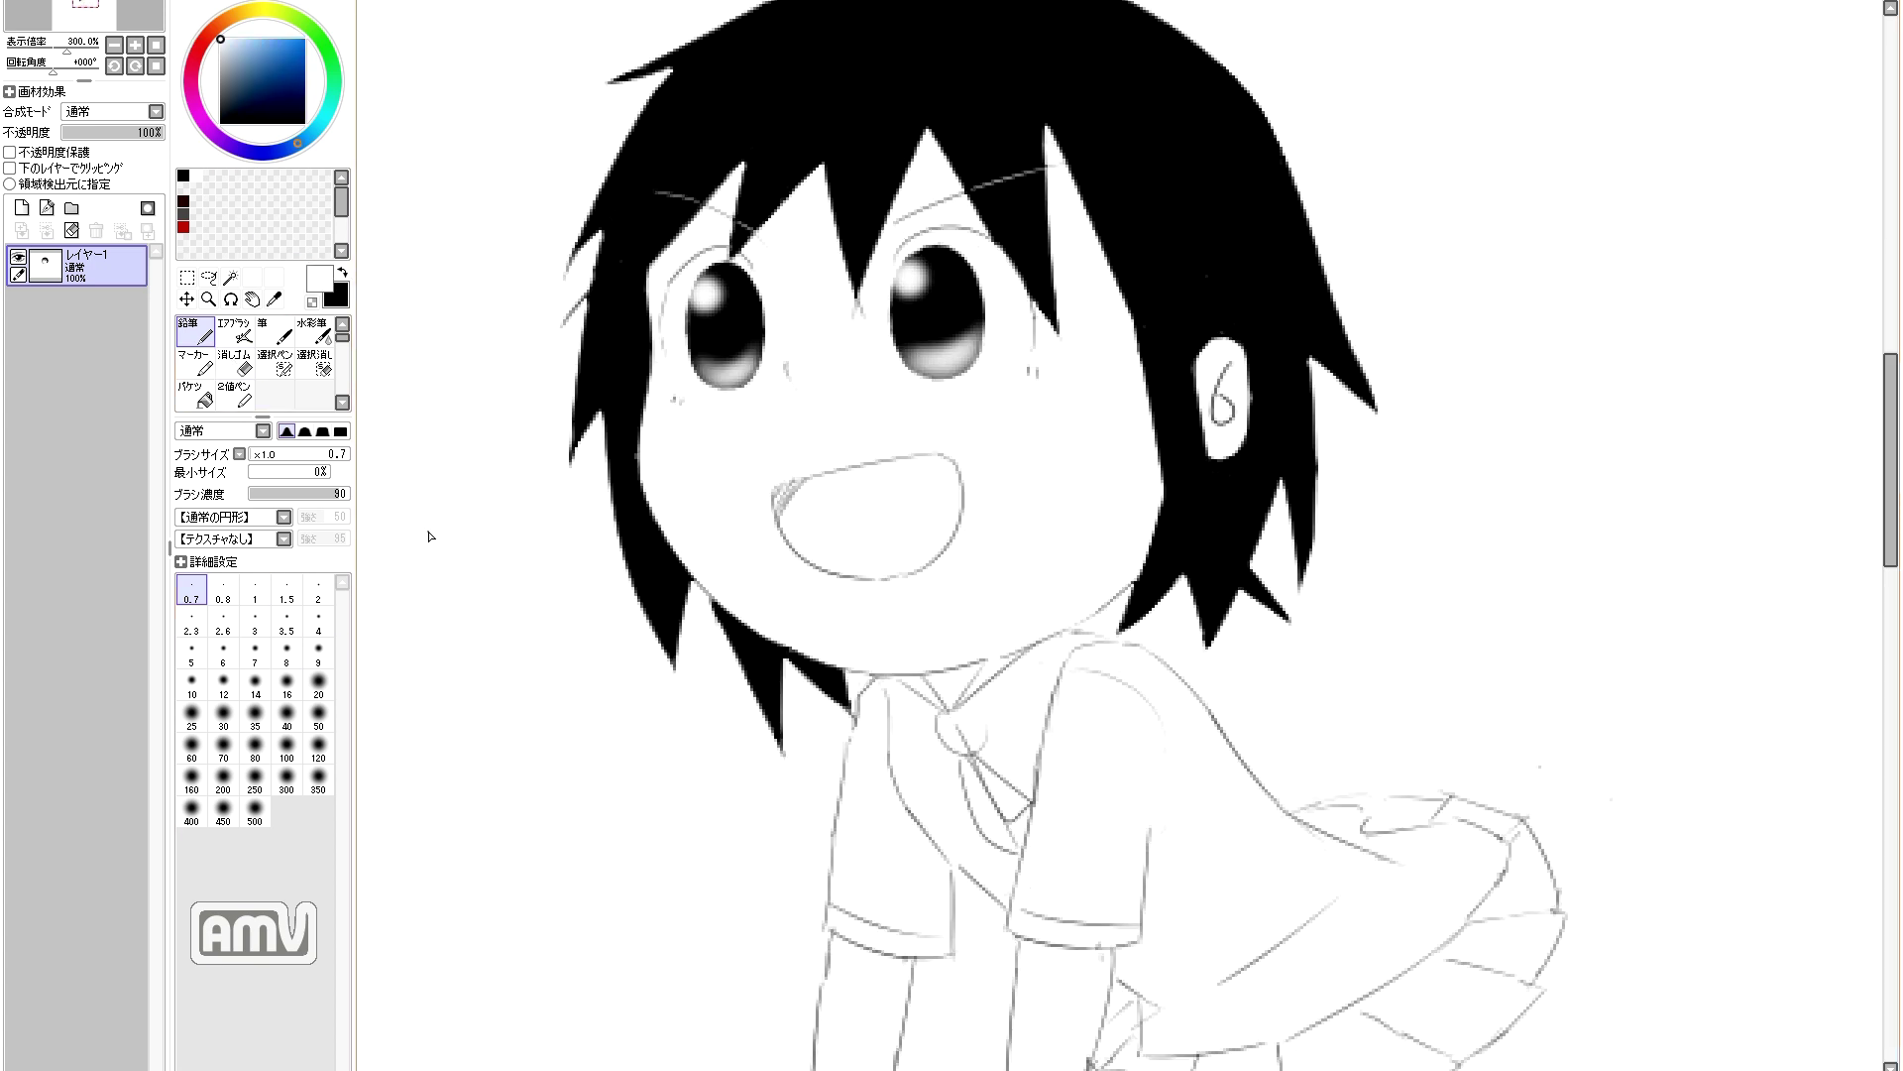
# Step: Try out a white highlight band across the hair with pencil sizes up to 20, undoing the strokes
pyautogui.scroll(-2, 480, 535)
pyautogui.click(254, 623)
pyautogui.click(318, 623)
pyautogui.click(318, 651)
pyautogui.moveTo(561, 323); pyautogui.dragTo(827, 296)
pyautogui.hotkey('ctrl', 'z')
pyautogui.hotkey('ctrl', 'z')
pyautogui.moveTo(561, 321)
pyautogui.mouseDown()
pyautogui.moveTo(587, 357)
pyautogui.moveTo(797, 301)
pyautogui.mouseUp()
pyautogui.scroll(-1, 747, 283)
pyautogui.hotkey('ctrl', 'z')
pyautogui.click(319, 684)
pyautogui.hotkey('ctrl', 'z')
pyautogui.moveTo(994, 266); pyautogui.dragTo(1195, 258)
pyautogui.hotkey('ctrl', 'z')
pyautogui.moveTo(995, 264)
pyautogui.mouseDown()
pyautogui.moveTo(1115, 254)
pyautogui.moveTo(996, 267)
pyautogui.moveTo(1112, 264)
pyautogui.moveTo(986, 294)
pyautogui.moveTo(992, 261)
pyautogui.moveTo(1156, 261)
pyautogui.mouseUp()
pyautogui.hotkey('ctrl', 'z')
pyautogui.hotkey('ctrl', 'z')
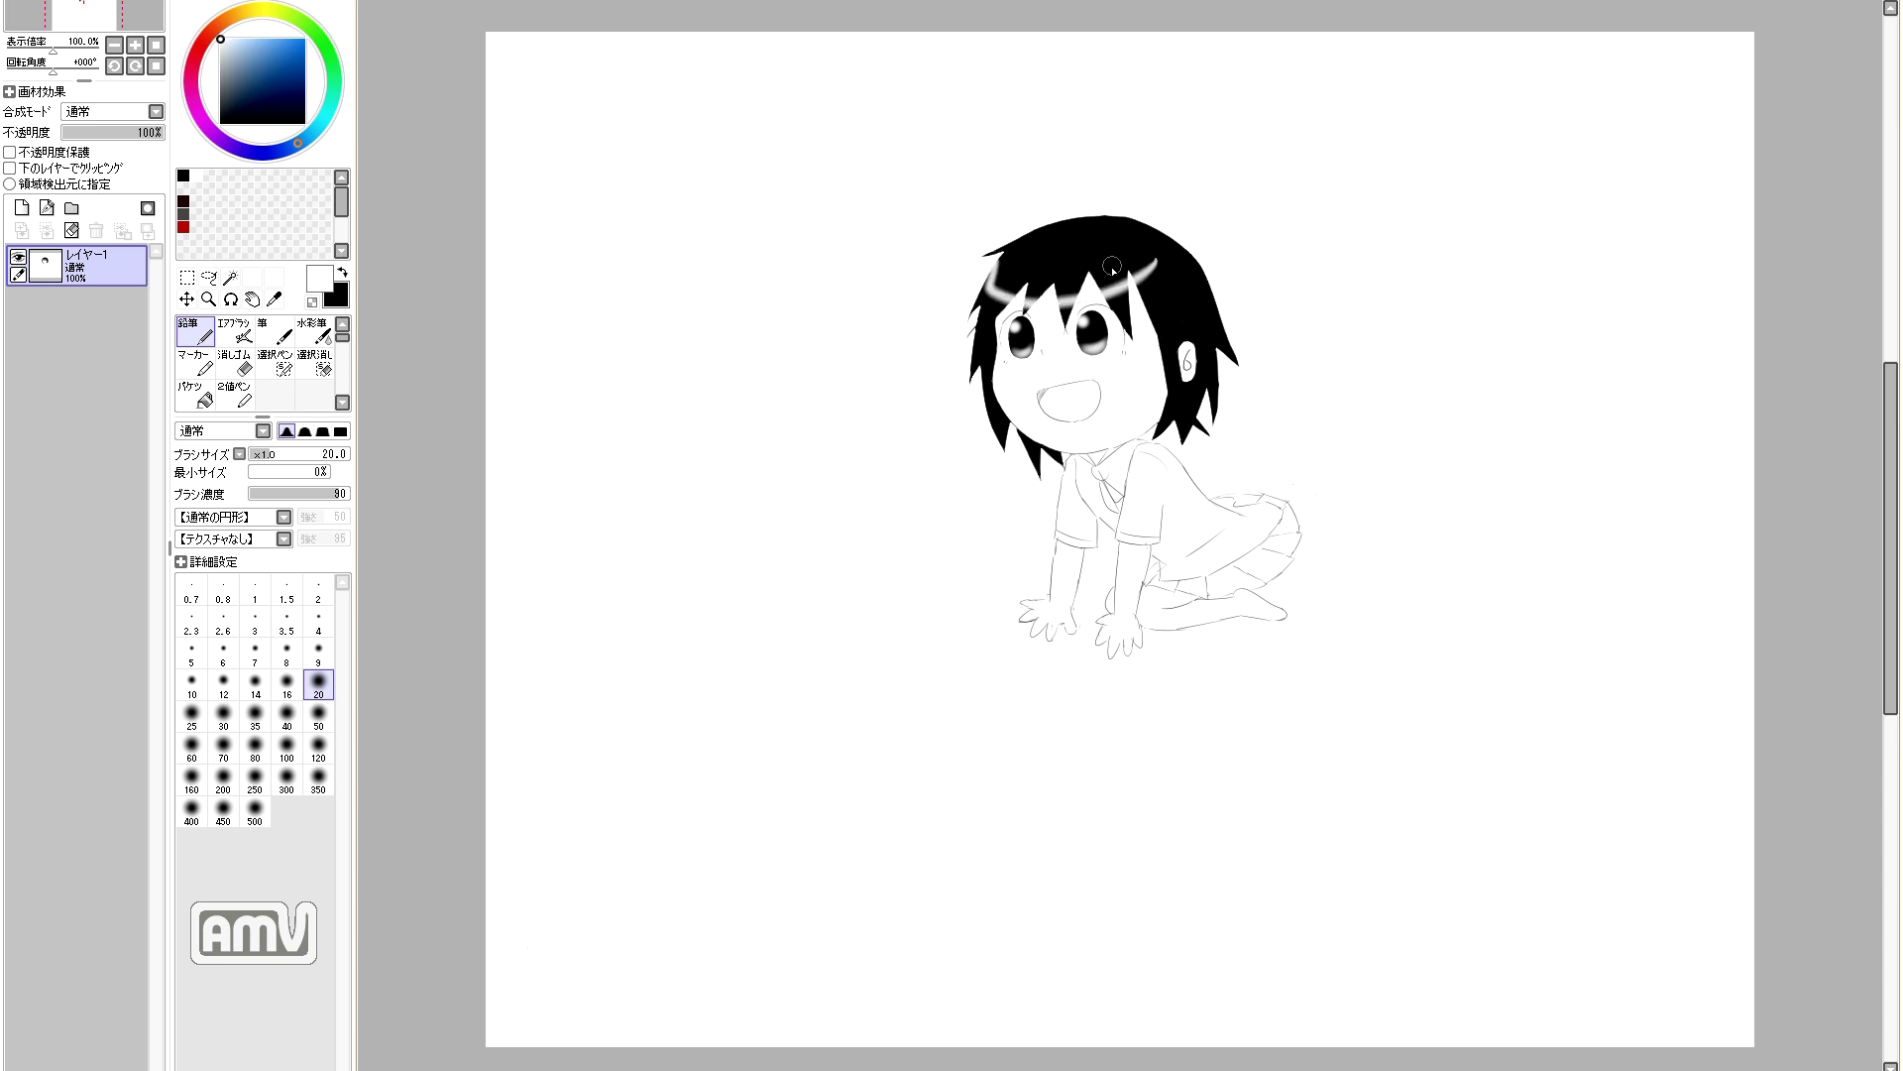
# Step: Rework the eyebrow lines in black with the pencil at size 0.7, undoing the unsatisfactory strokes
pyautogui.scroll(3, 1093, 298)
pyautogui.click(191, 589)
pyautogui.click(342, 273)
pyautogui.moveTo(1052, 310); pyautogui.dragTo(1214, 258)
pyautogui.hotkey('ctrl', 'z')
pyautogui.moveTo(815, 281); pyautogui.dragTo(931, 335)
pyautogui.hotkey('ctrl', 'z')
pyautogui.hotkey('ctrl', 'z')
pyautogui.moveTo(815, 281); pyautogui.dragTo(924, 326)
pyautogui.hotkey('ctrl', 'z')
pyautogui.moveTo(813, 280); pyautogui.dragTo(924, 329)
# Step: Paint a curved white highlight band across the hair above the bangs with the size 20 pencil, undoing the rejected strokes
pyautogui.scroll(-3, 890, 349)
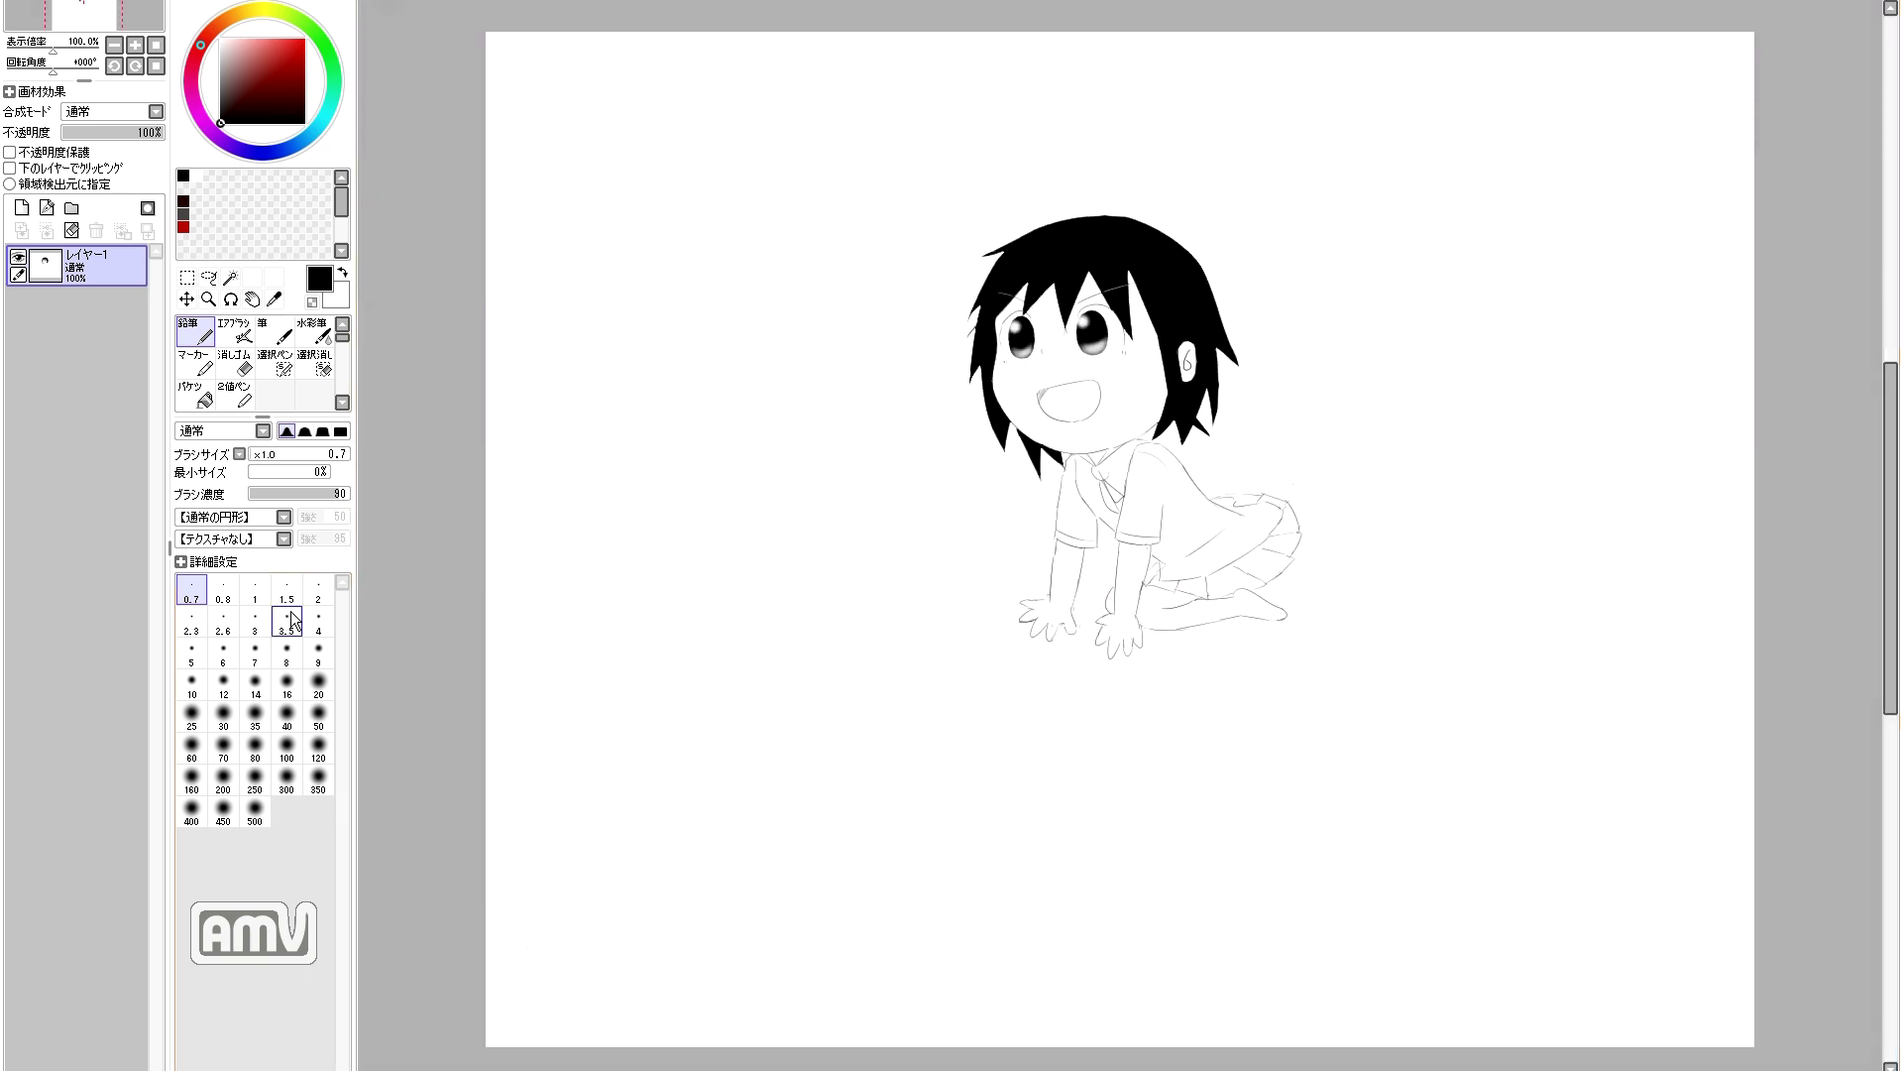
pyautogui.click(318, 684)
pyautogui.click(342, 273)
pyautogui.moveTo(994, 266); pyautogui.dragTo(1145, 257)
pyautogui.hotkey('ctrl', 'z')
pyautogui.moveTo(1004, 258)
pyautogui.mouseDown()
pyautogui.moveTo(1026, 288)
pyautogui.moveTo(1132, 244)
pyautogui.mouseUp()
pyautogui.hotkey('ctrl', 'z')
pyautogui.hotkey('ctrl', 'z')
pyautogui.hotkey('ctrl', 'z')
pyautogui.moveTo(1013, 263); pyautogui.dragTo(1138, 234)
pyautogui.hotkey('ctrl', 'z')
pyautogui.moveTo(1001, 262)
pyautogui.mouseDown()
pyautogui.moveTo(1062, 252)
pyautogui.moveTo(985, 281)
pyautogui.mouseUp()
pyautogui.hotkey('ctrl', 'z')
pyautogui.hotkey('ctrl', 'z')
pyautogui.hotkey('ctrl', 'y')
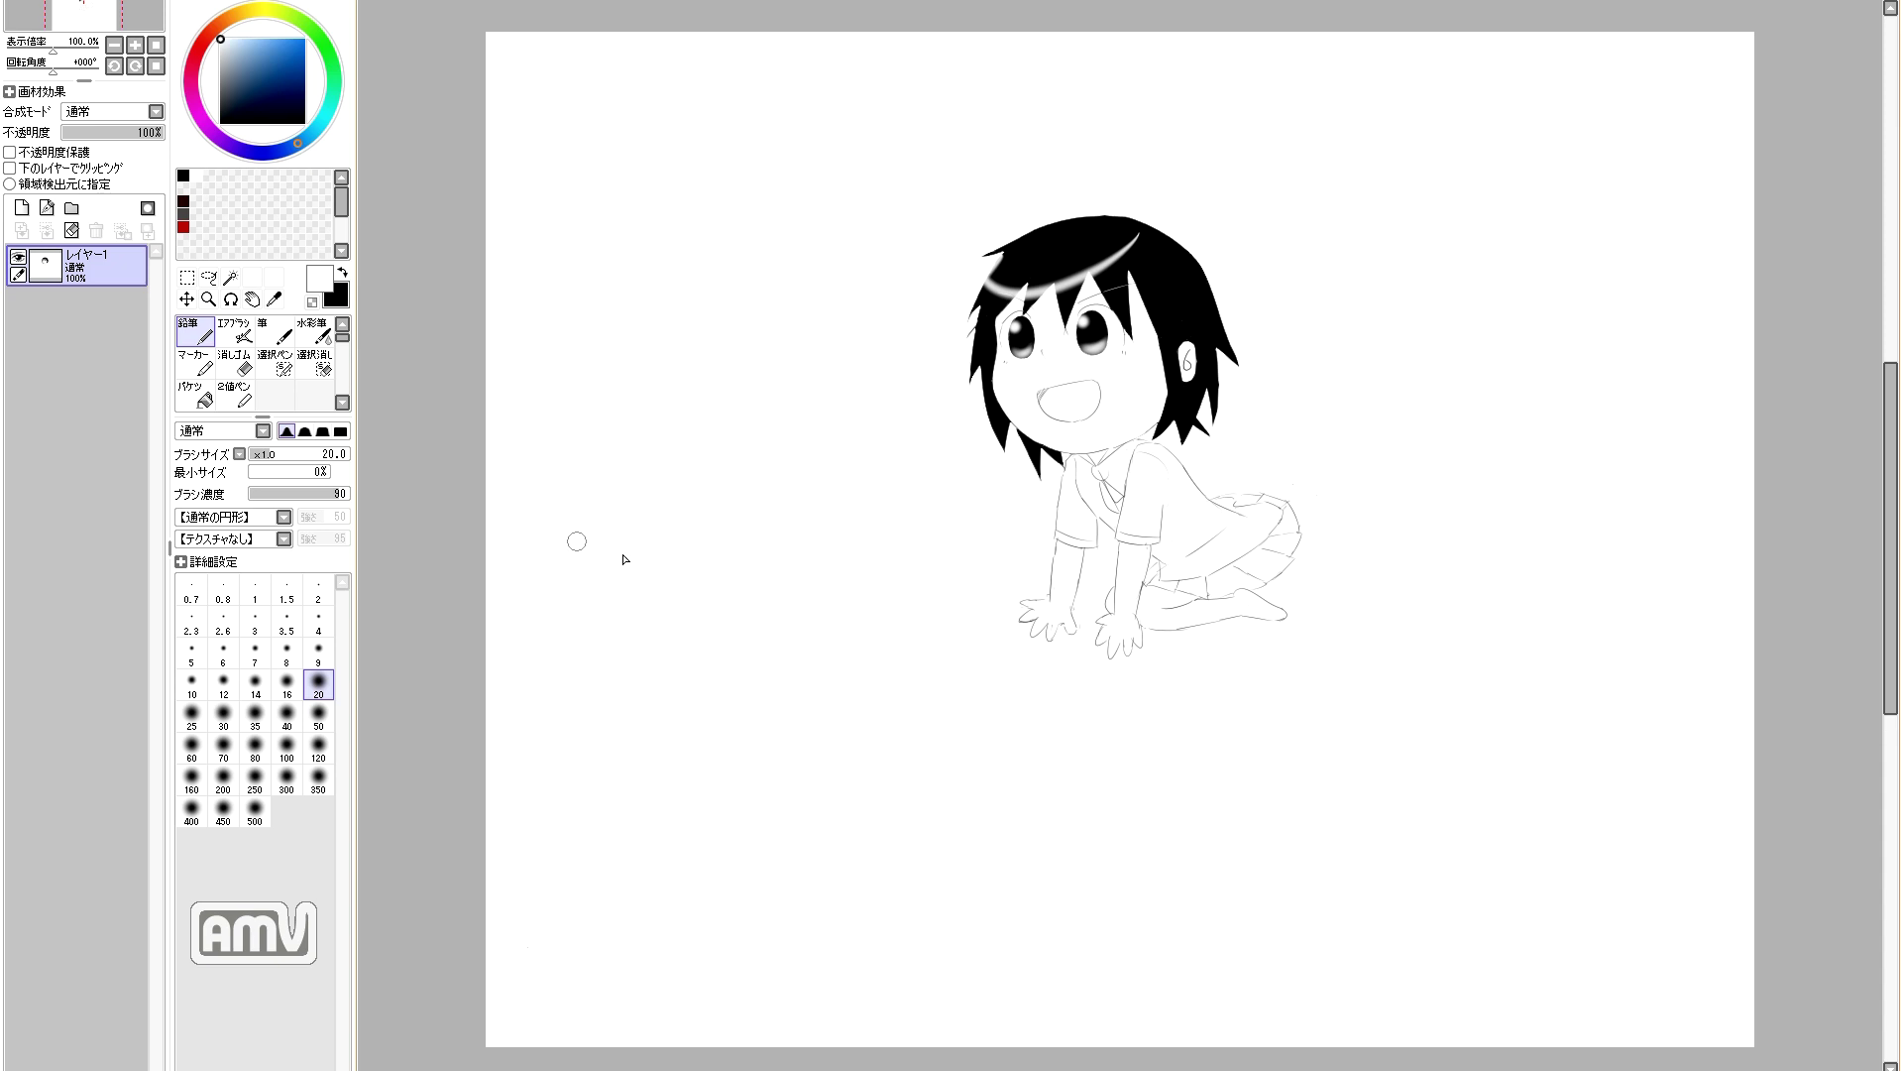
pyautogui.scroll(5, 1013, 629)
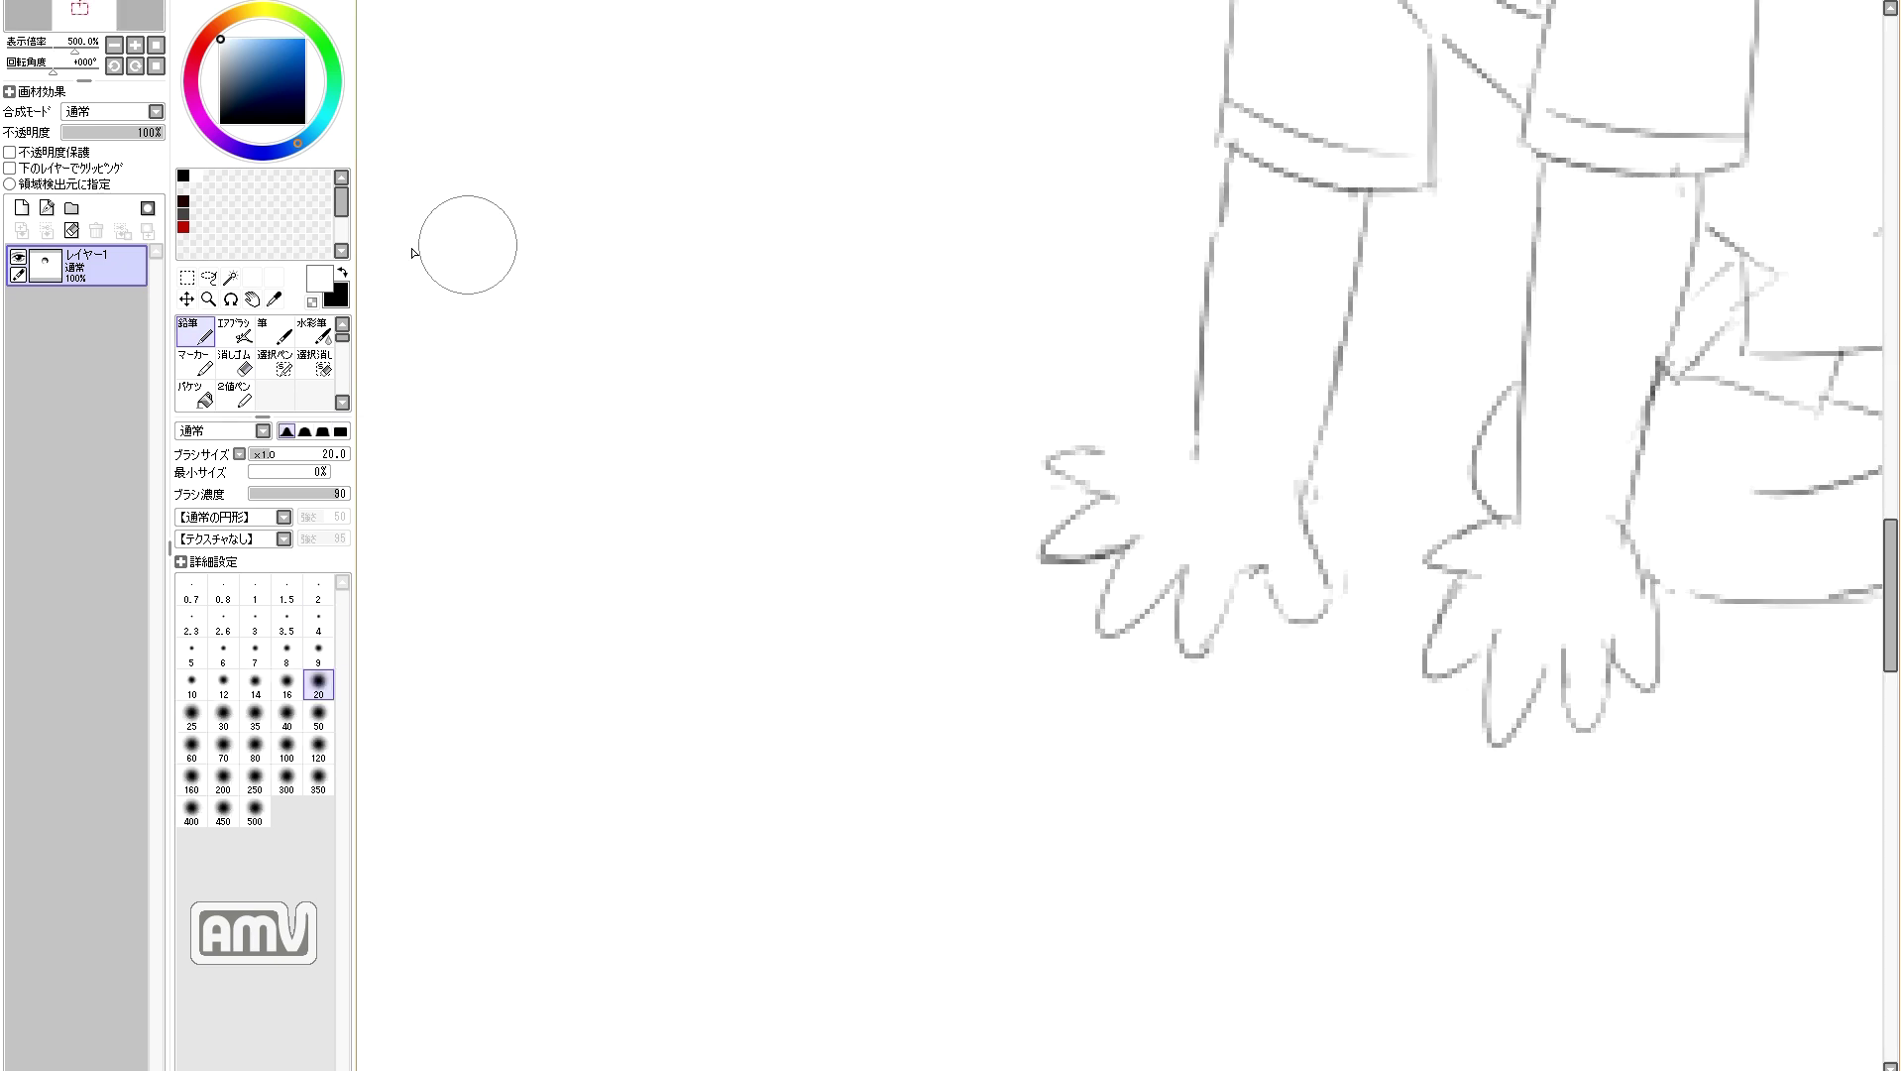
# Step: Switch back to black and clean up the outline of the hand farther from the legs with the 0.7 pencil and the eraser
pyautogui.click(342, 272)
pyautogui.click(192, 591)
pyautogui.press('e')
pyautogui.press('n')
pyautogui.moveTo(1122, 442); pyautogui.dragTo(1199, 432)
pyautogui.moveTo(1053, 464); pyautogui.dragTo(1119, 440)
pyautogui.press('e')
pyautogui.press('n')
pyautogui.press('e')
pyautogui.press('n')
pyautogui.press('e')
pyautogui.press('e')
pyautogui.press('e')
pyautogui.press('e')
pyautogui.press('e')
pyautogui.press('n')
pyautogui.moveTo(1121, 551)
pyautogui.mouseDown()
pyautogui.moveTo(1059, 565)
pyautogui.moveTo(1124, 552)
pyautogui.mouseUp()
pyautogui.press('e')
pyautogui.press('n')
# Step: Refine the fingers and wrist of the hand nearer the knees, redrawing lines and erasing stray marks
pyautogui.moveTo(1481, 575); pyautogui.dragTo(1448, 598)
pyautogui.press('e')
pyautogui.press('n')
pyautogui.moveTo(1497, 519); pyautogui.dragTo(1470, 581)
pyautogui.press('e')
pyautogui.press('e')
pyautogui.press('e')
pyautogui.press('n')
pyautogui.press('e')
pyautogui.moveTo(1613, 639); pyautogui.dragTo(1650, 692)
pyautogui.press('n')
pyautogui.moveTo(1653, 629); pyautogui.dragTo(1666, 705)
pyautogui.press('e')
pyautogui.press('n')
pyautogui.moveTo(1658, 586); pyautogui.dragTo(1699, 594)
pyautogui.press('e')
pyautogui.press('e')
pyautogui.press('e')
pyautogui.press('e')
pyautogui.press('e')
pyautogui.press('e')
pyautogui.press('Home')
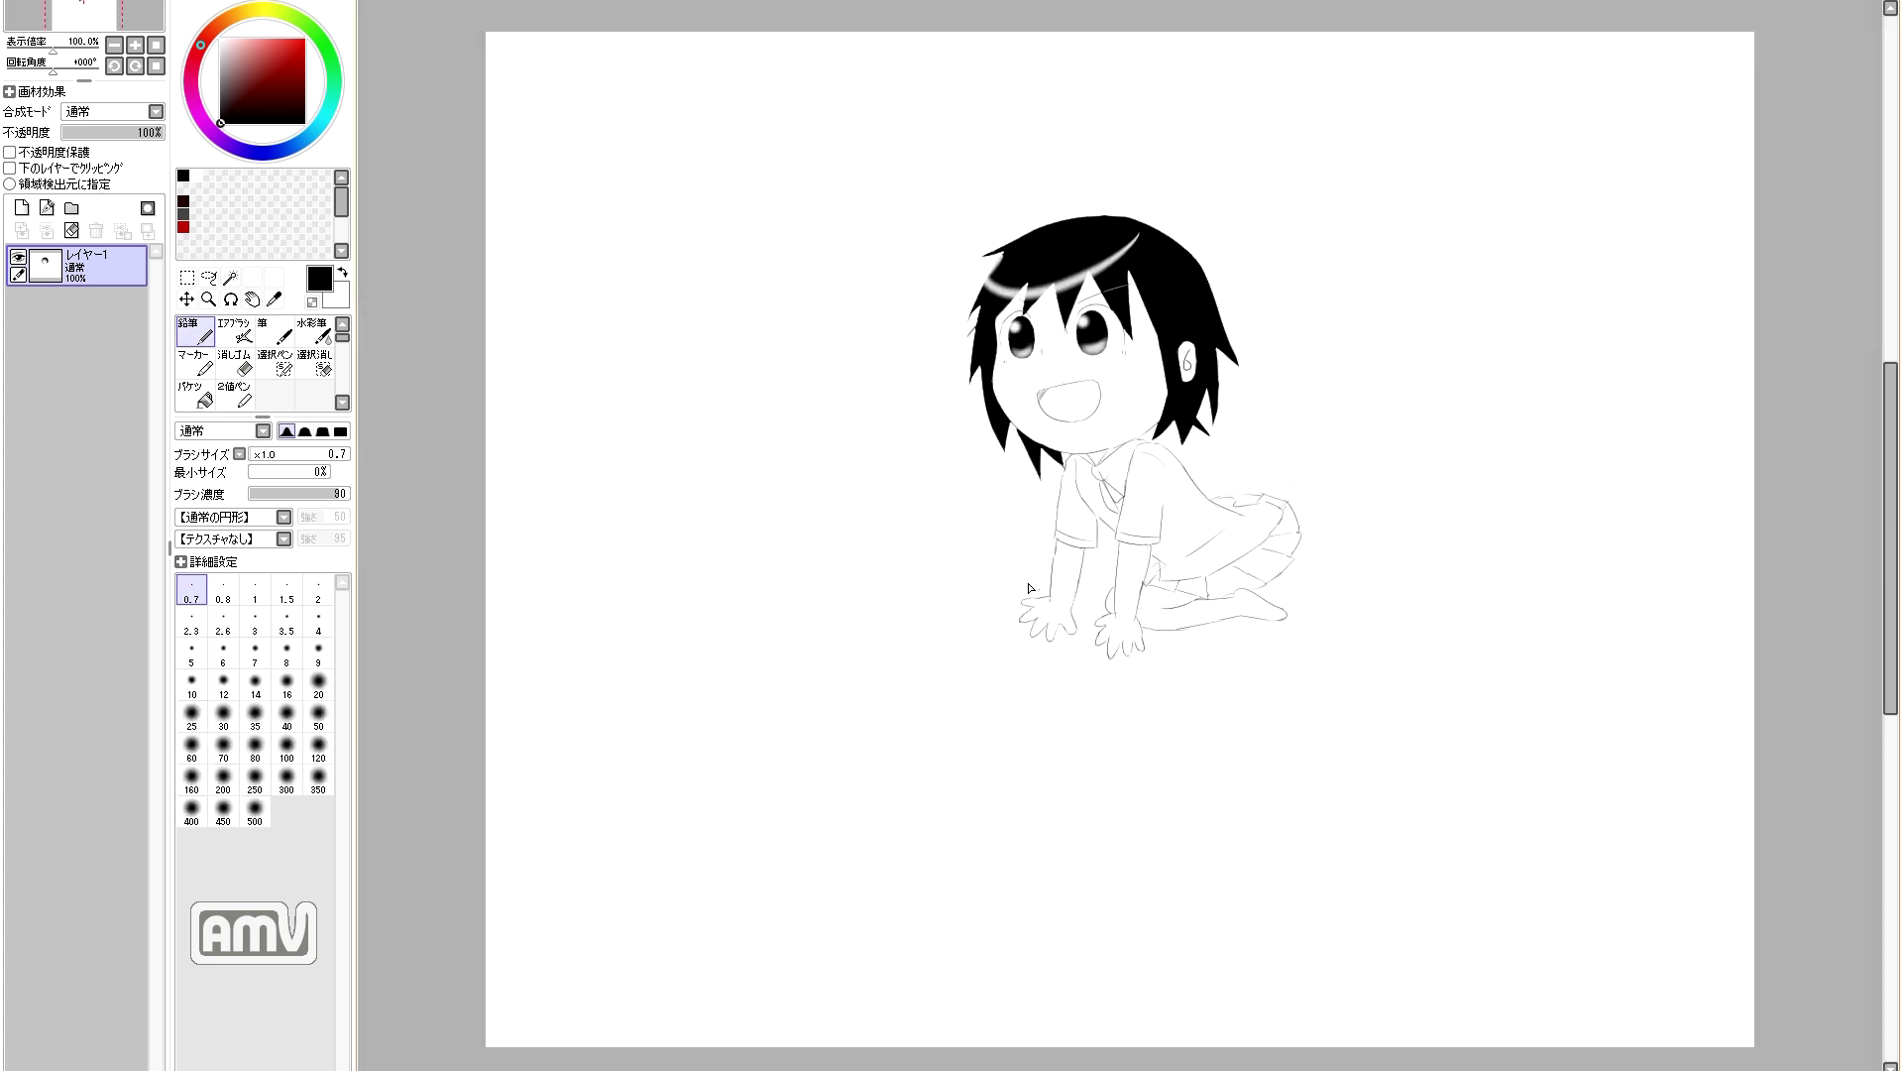
# Step: Draw a long horizontal line behind the character, broken at the body, and another near the canvas's lower edge, undoing the rejected stroke
pyautogui.moveTo(1005, 476); pyautogui.dragTo(573, 485)
pyautogui.moveTo(544, 728); pyautogui.dragTo(1627, 767)
pyautogui.hotkey('ctrl', 'z')
pyautogui.moveTo(562, 950); pyautogui.dragTo(1663, 951)
pyautogui.moveTo(1270, 466); pyautogui.dragTo(1760, 441)
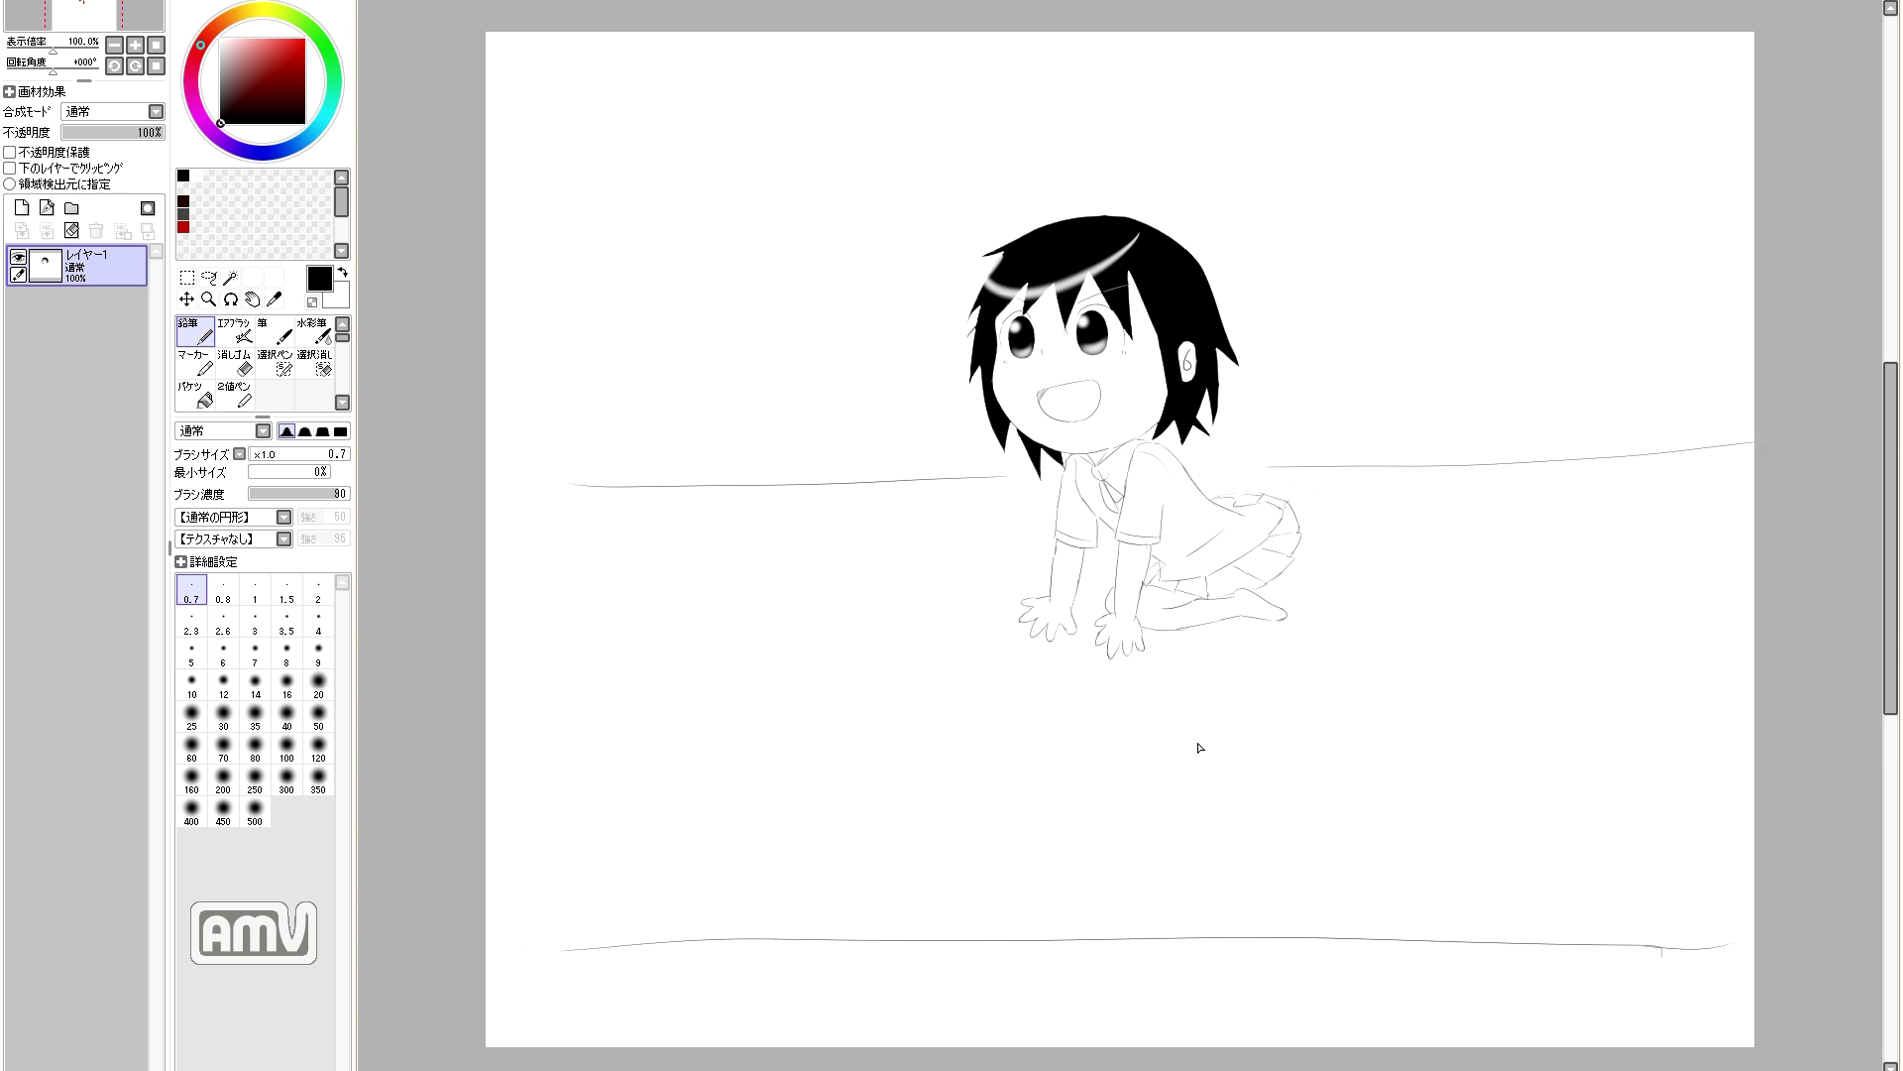
# Step: Select the whole canvas and rotate the drawing slightly clockwise so the background lines slope down to the right
pyautogui.hotkey('ctrl', 'a')
pyautogui.click(188, 281)
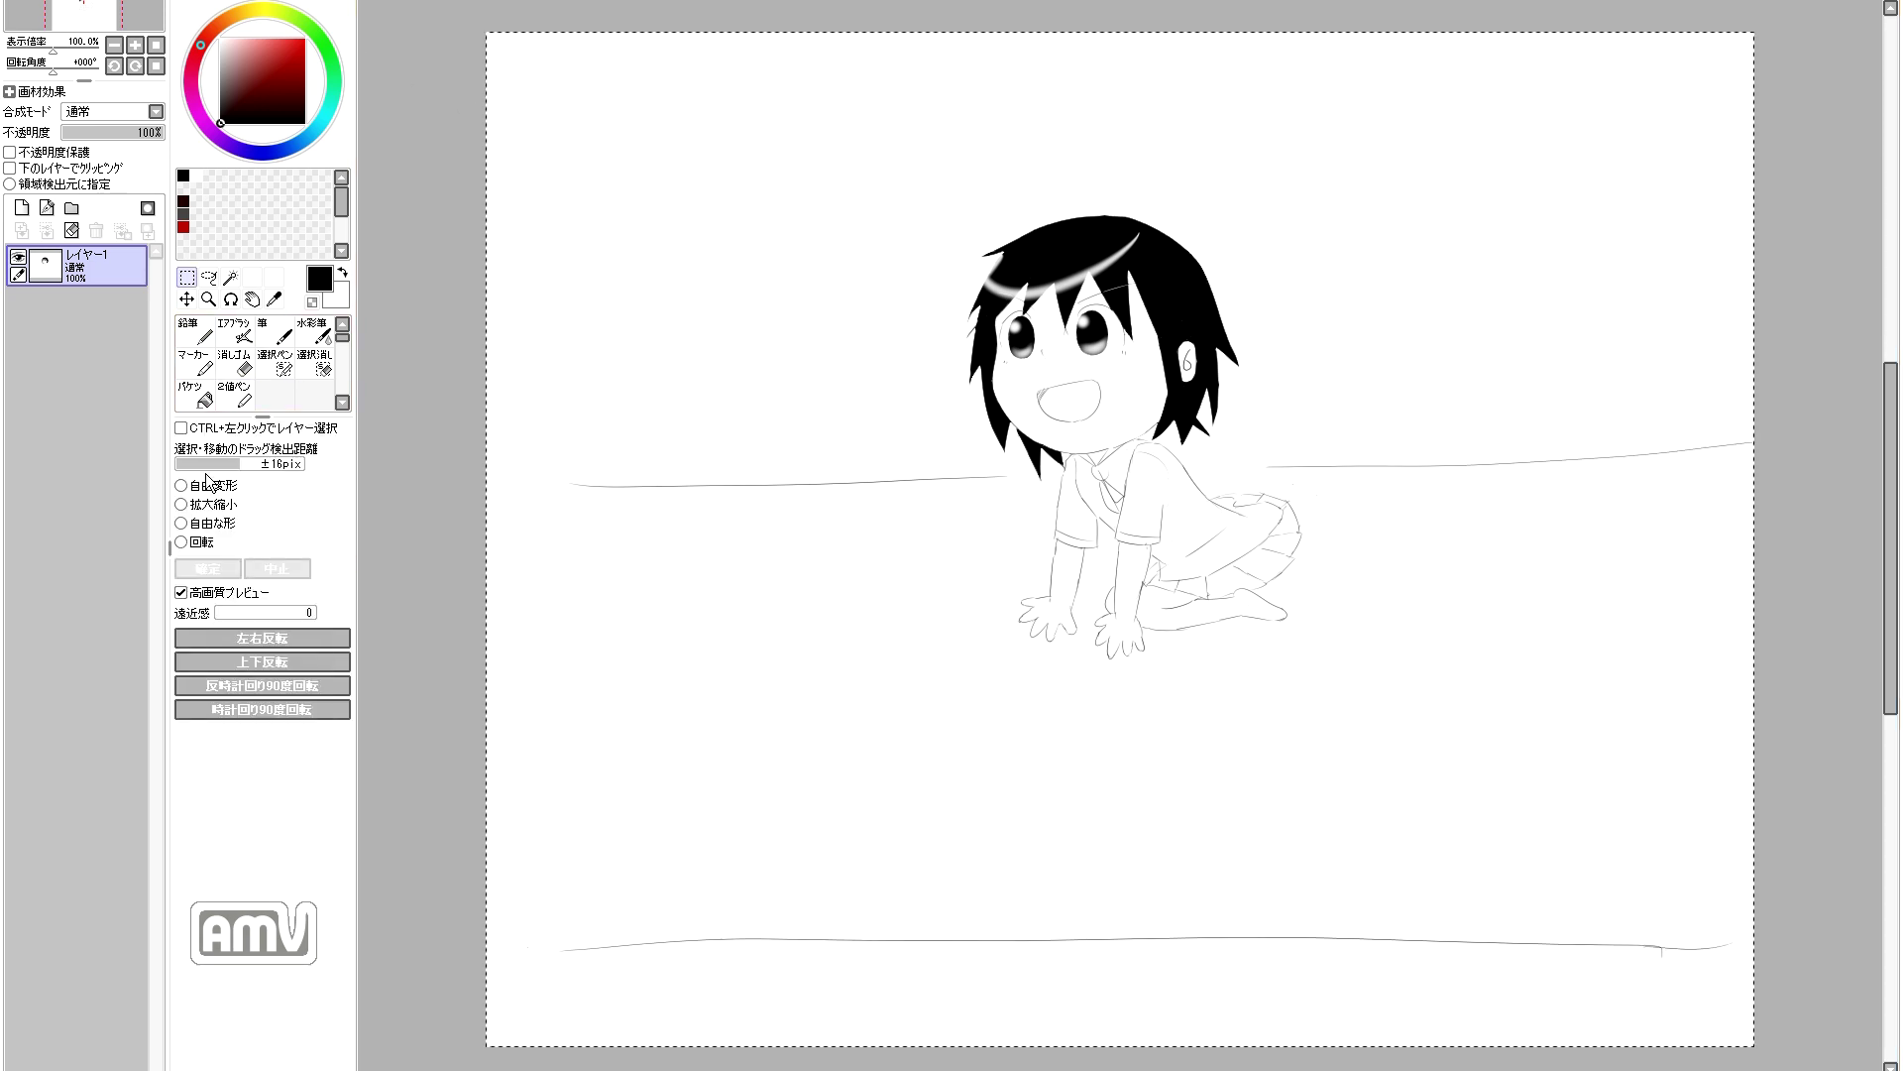
pyautogui.click(181, 541)
pyautogui.moveTo(476, 272); pyautogui.dragTo(606, 181)
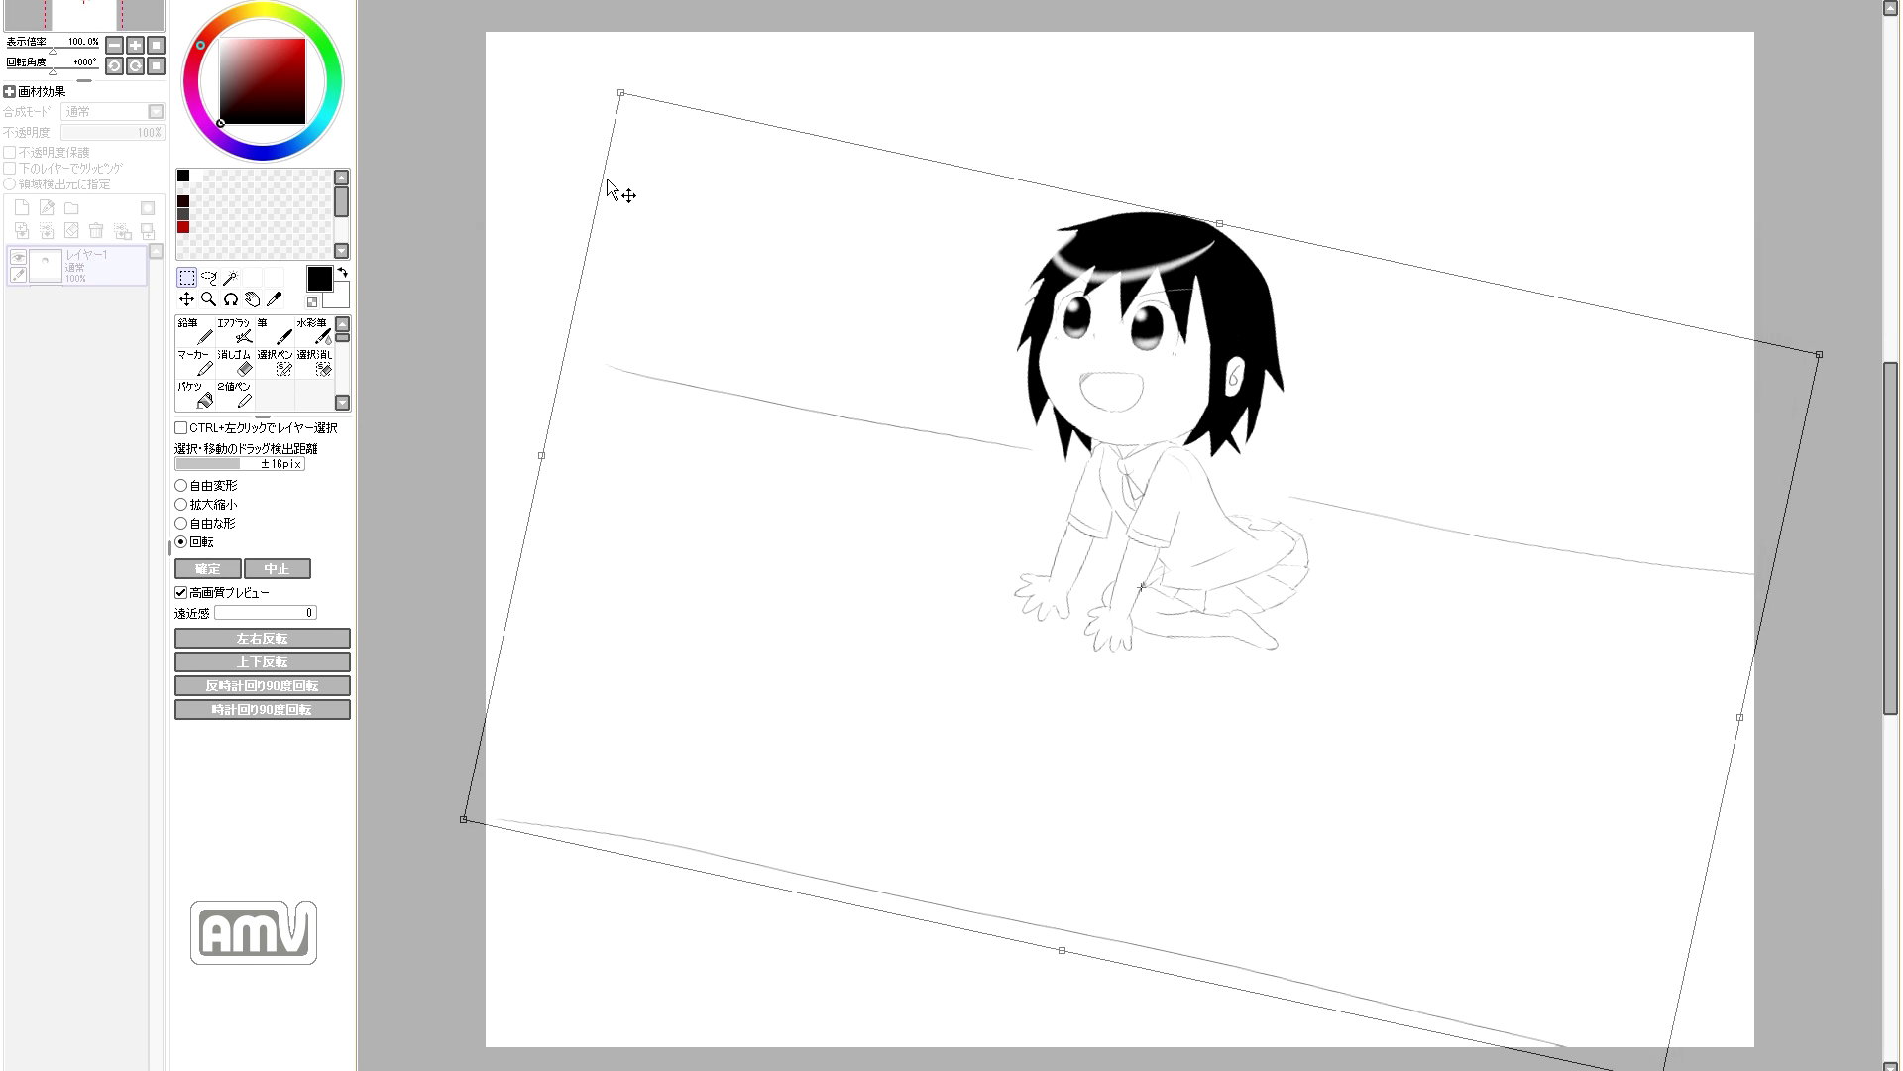
pyautogui.press('Escape')
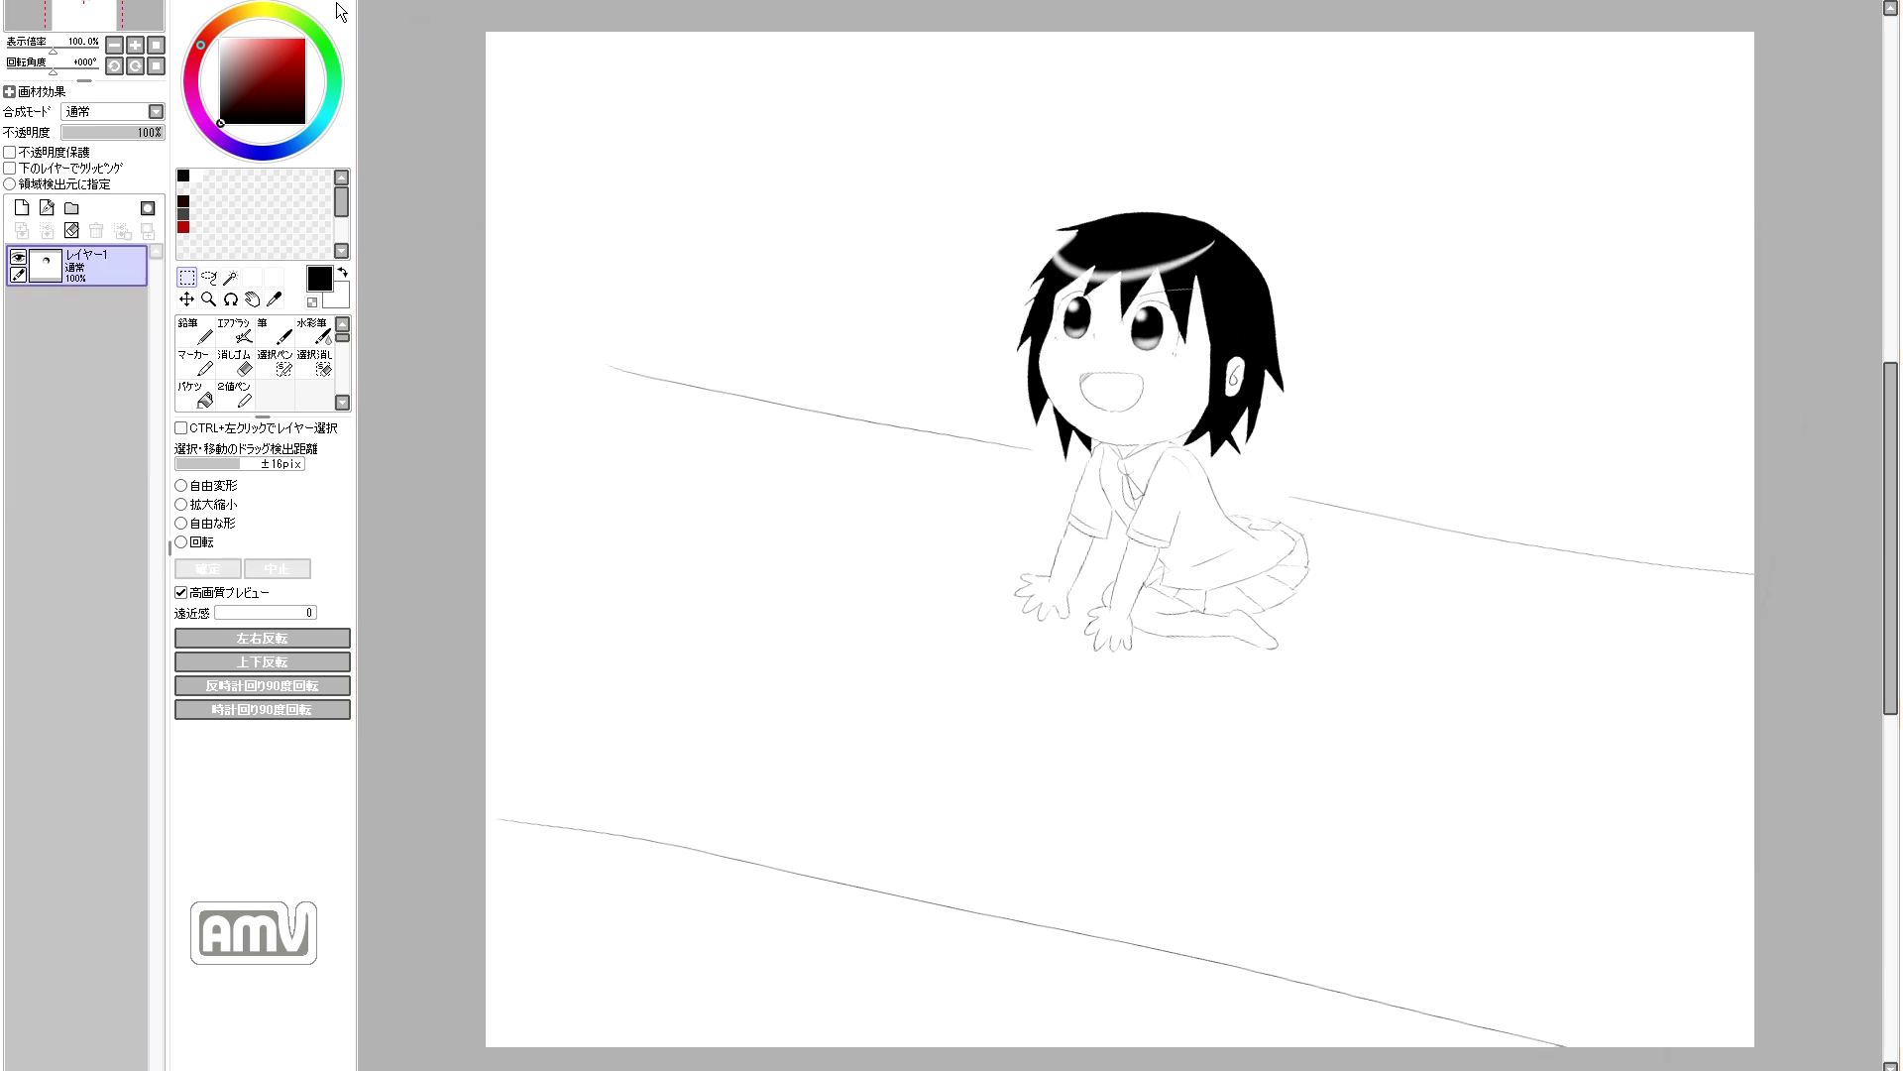
# Step: Erase the long sloping line across the lower part of the canvas
pyautogui.press('n')
pyautogui.press('e')
pyautogui.moveTo(505, 821); pyautogui.dragTo(1567, 1045)
pyautogui.press('n')
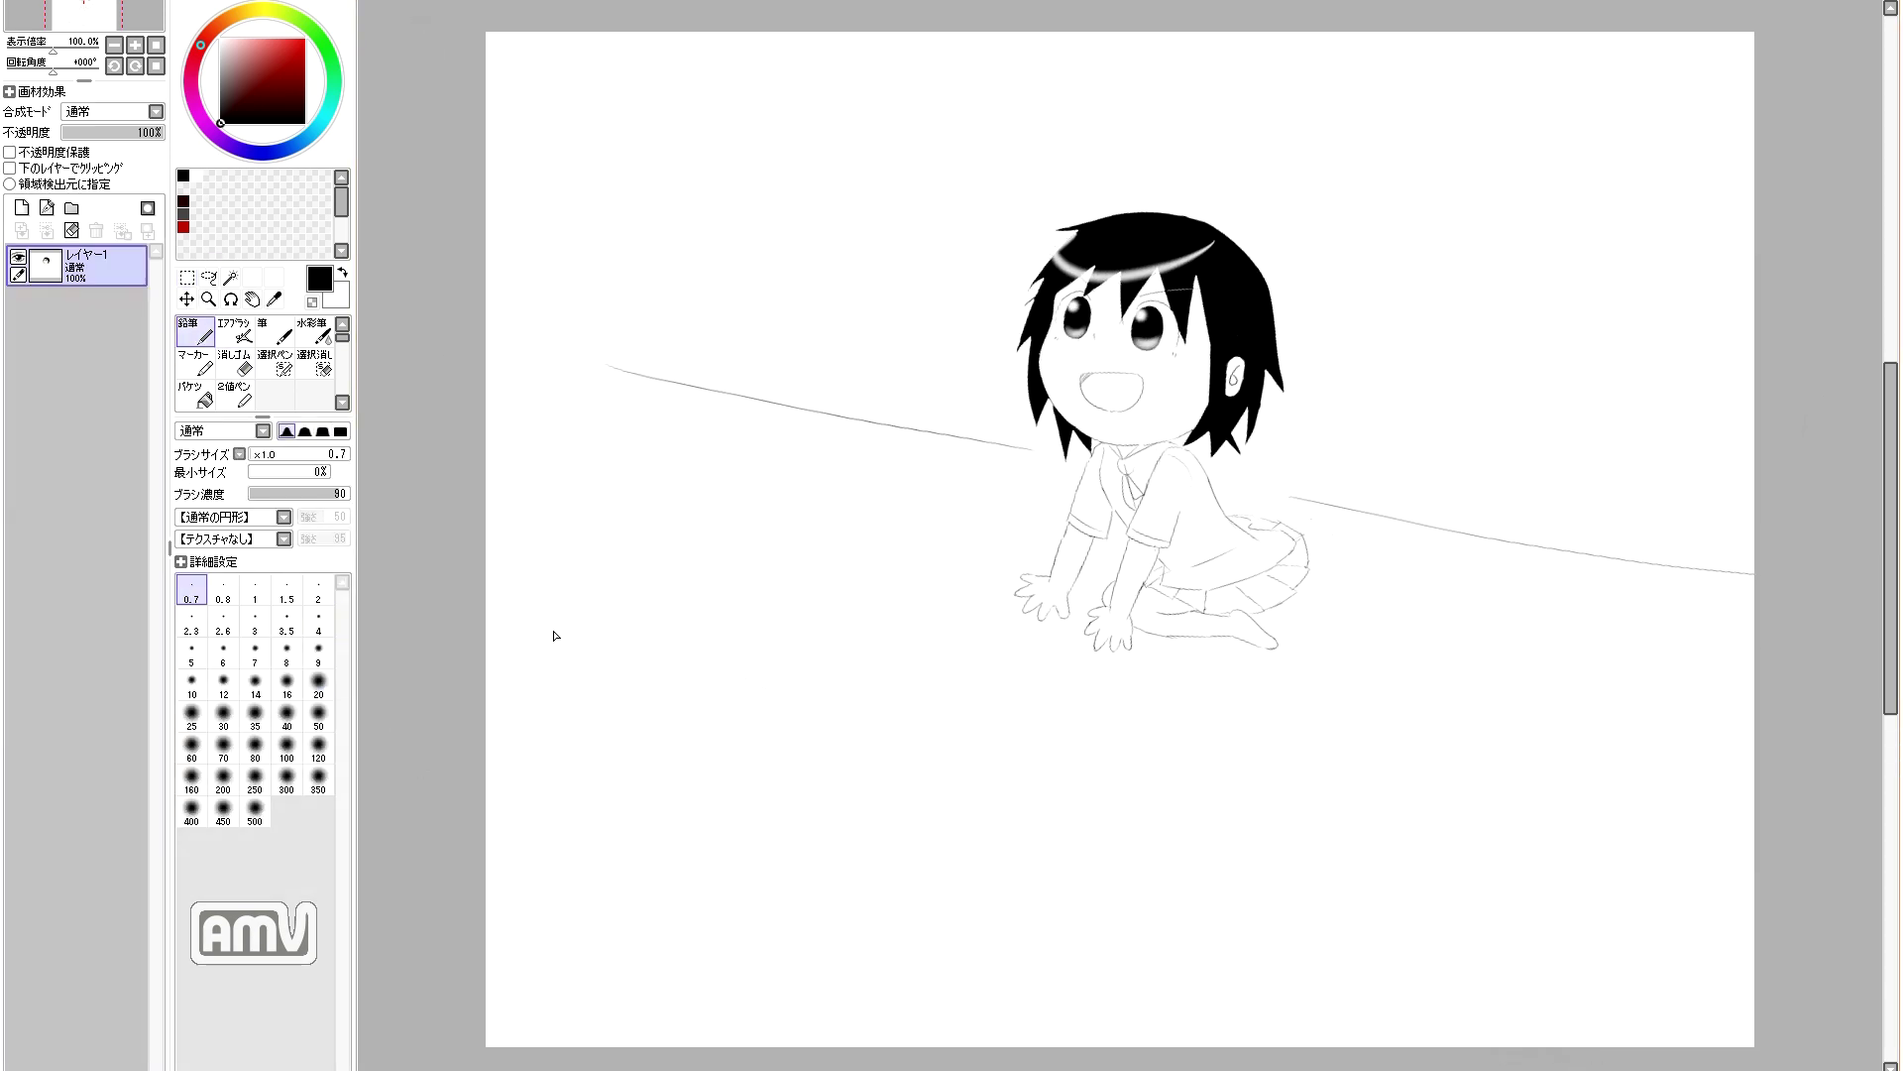
# Step: Draw a gently rising line below the character and form a tube shape with two curved bands and a bulging, jagged end
pyautogui.moveTo(532, 735); pyautogui.dragTo(1566, 691)
pyautogui.moveTo(1562, 570); pyautogui.dragTo(1568, 684)
pyautogui.press('e')
pyautogui.press('n')
pyautogui.moveTo(1740, 579); pyautogui.dragTo(1577, 548)
pyautogui.moveTo(1407, 575); pyautogui.dragTo(1416, 682)
pyautogui.moveTo(1568, 691); pyautogui.dragTo(1752, 698)
pyautogui.moveTo(1752, 607); pyautogui.dragTo(1753, 682)
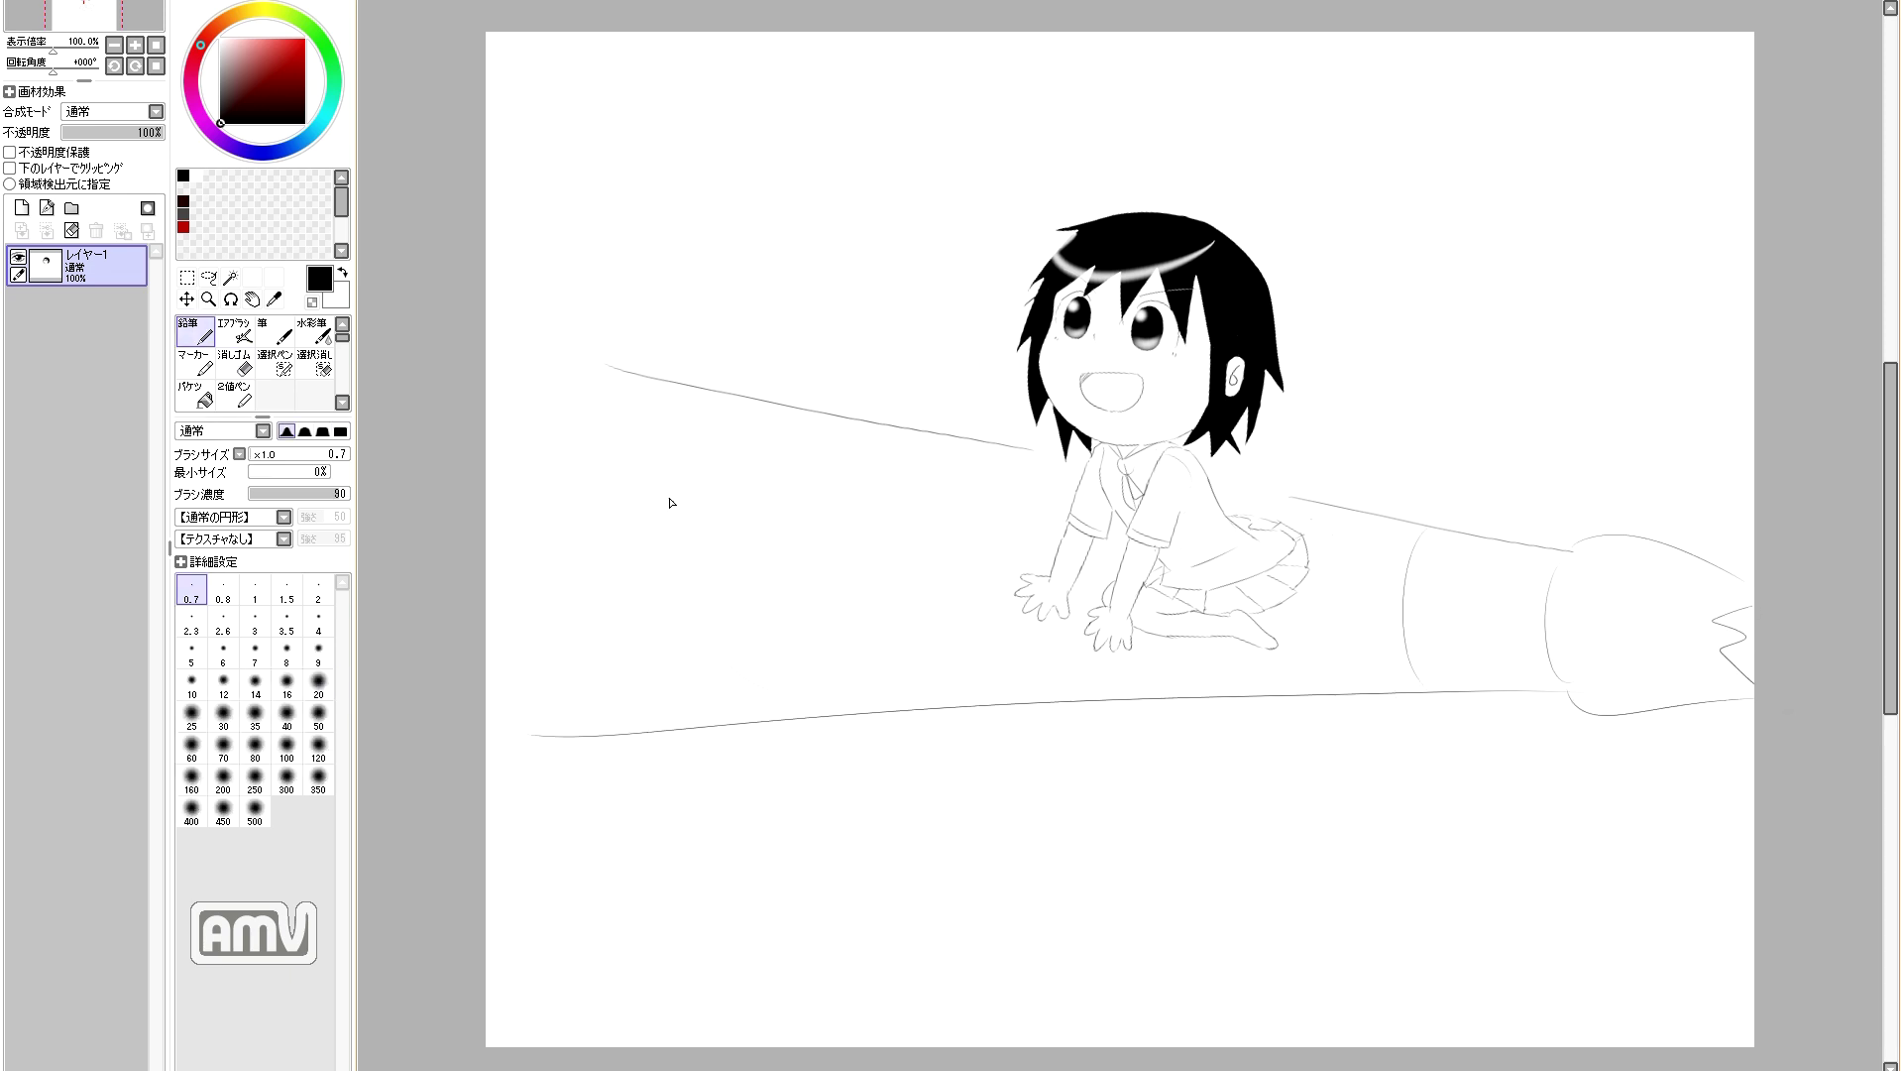
# Step: Handwrite small characters inside the large tube shape, in the open area in front of the character
pyautogui.moveTo(677, 511); pyautogui.dragTo(694, 551)
pyautogui.press('e')
pyautogui.press('n')
# Step: Fill the character's sock with black using the Bucket tool, then return to the pencil
pyautogui.click(202, 396)
pyautogui.click(1191, 637)
pyautogui.press('n')
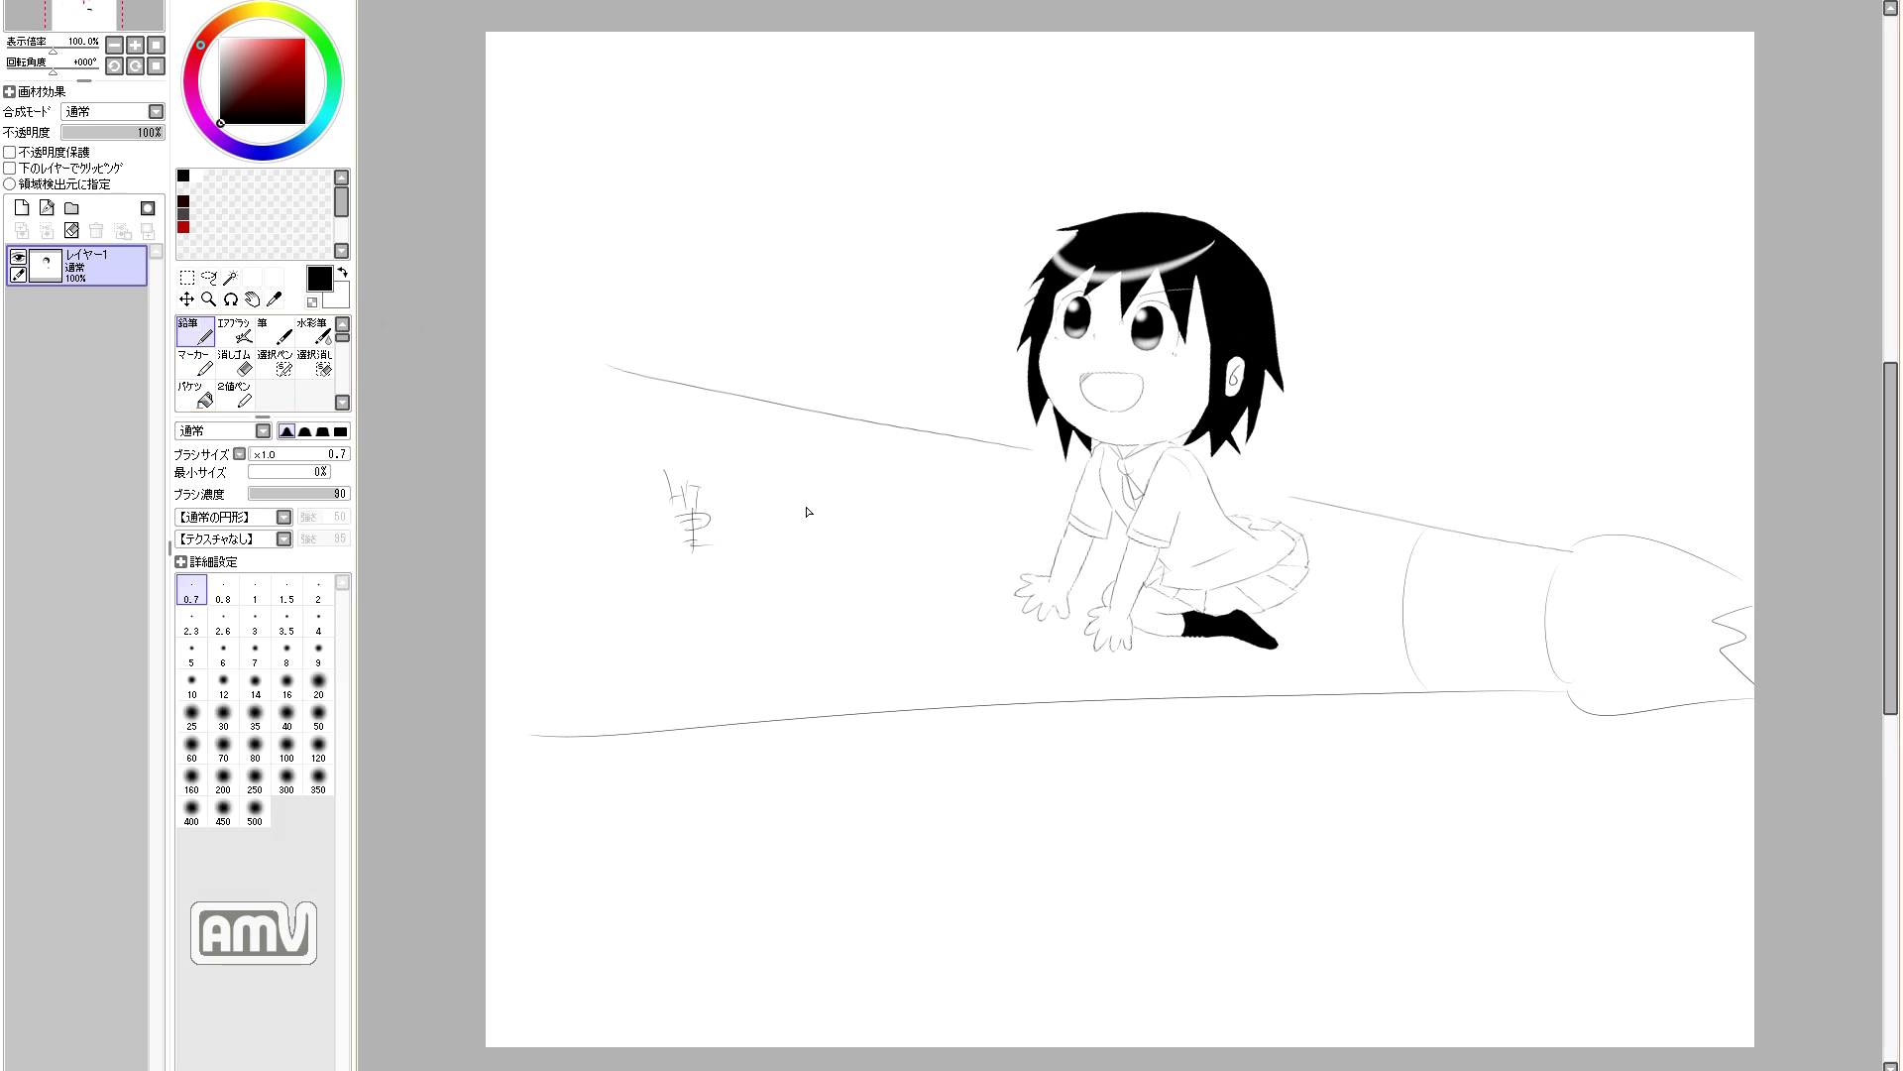
# Step: Tidy the upper edge of the black sock with the size 4 eraser and 0.7 pencil, undoing the last change
pyautogui.scroll(4, 1190, 637)
pyautogui.press('e')
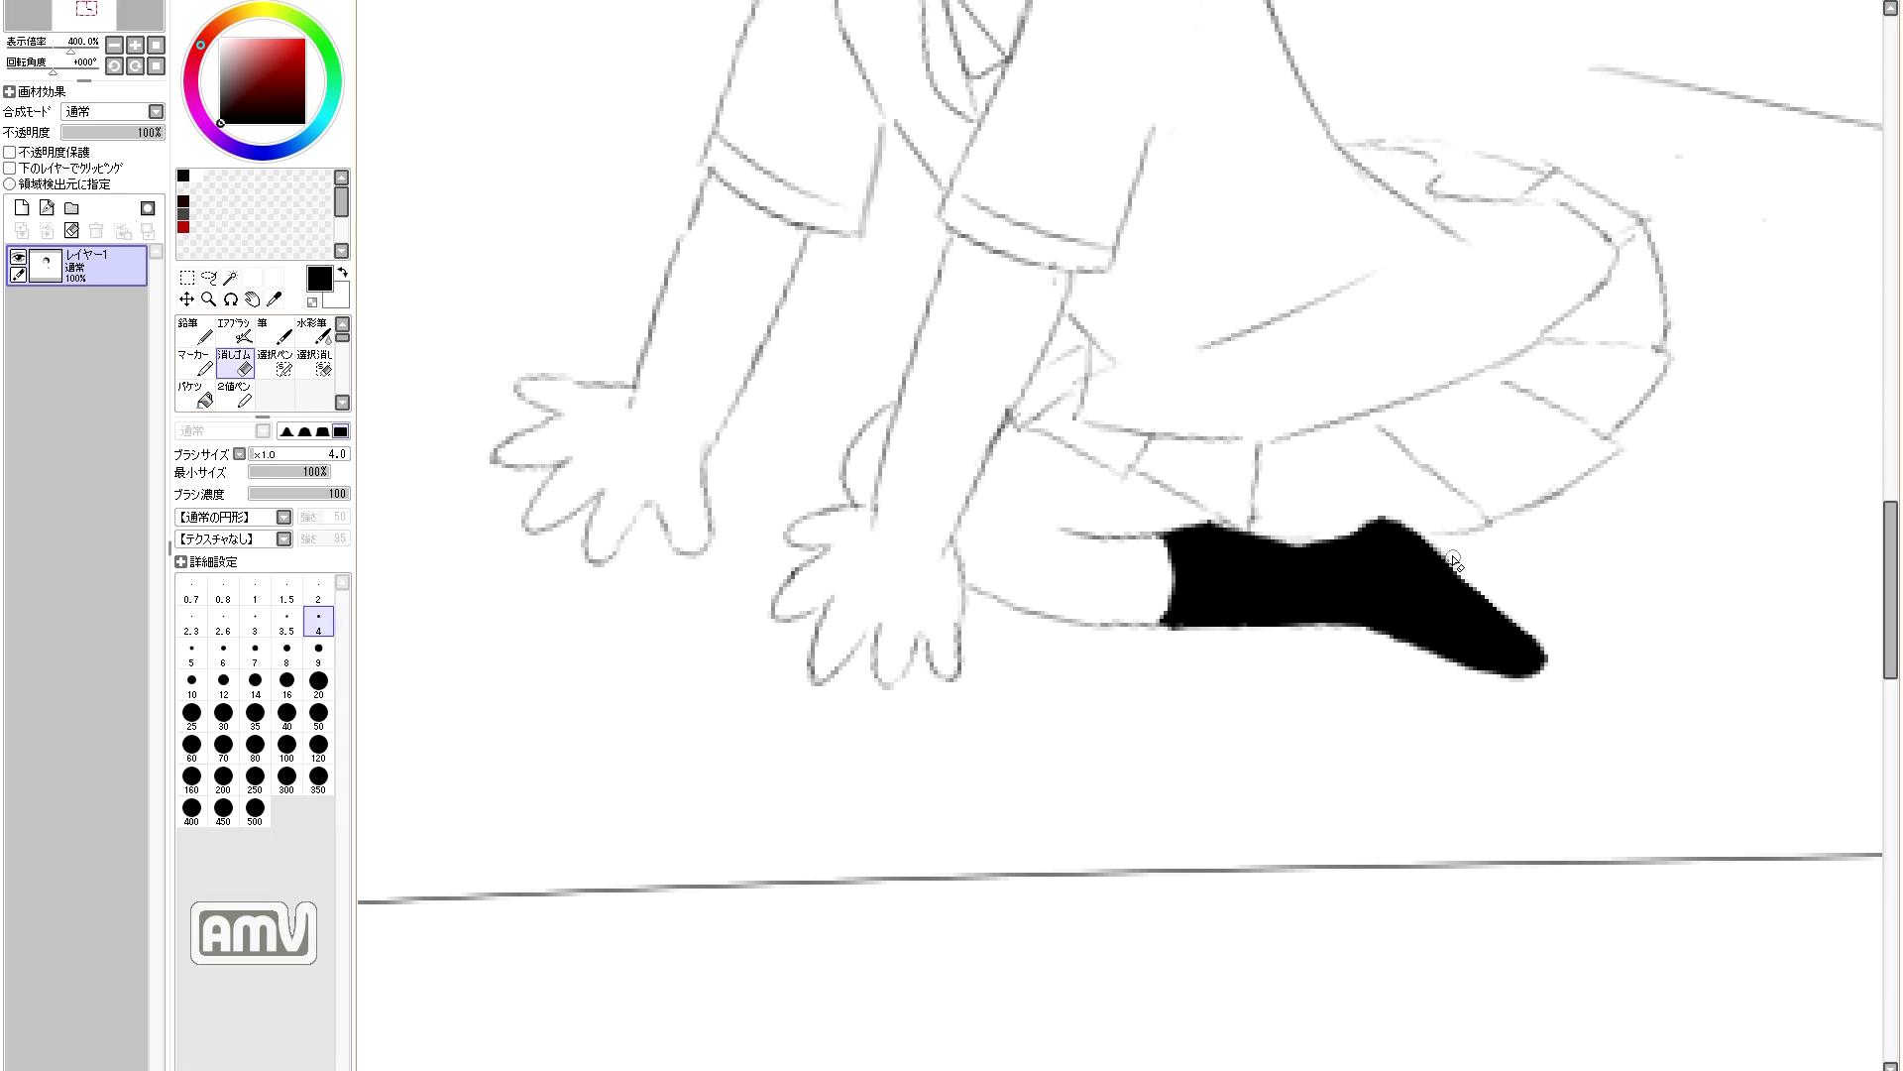
pyautogui.press('n')
pyautogui.press('e')
pyautogui.moveTo(1308, 535)
pyautogui.mouseDown()
pyautogui.moveTo(1324, 544)
pyautogui.moveTo(1267, 540)
pyautogui.moveTo(1354, 535)
pyautogui.mouseUp()
pyautogui.press('n')
pyautogui.press('e')
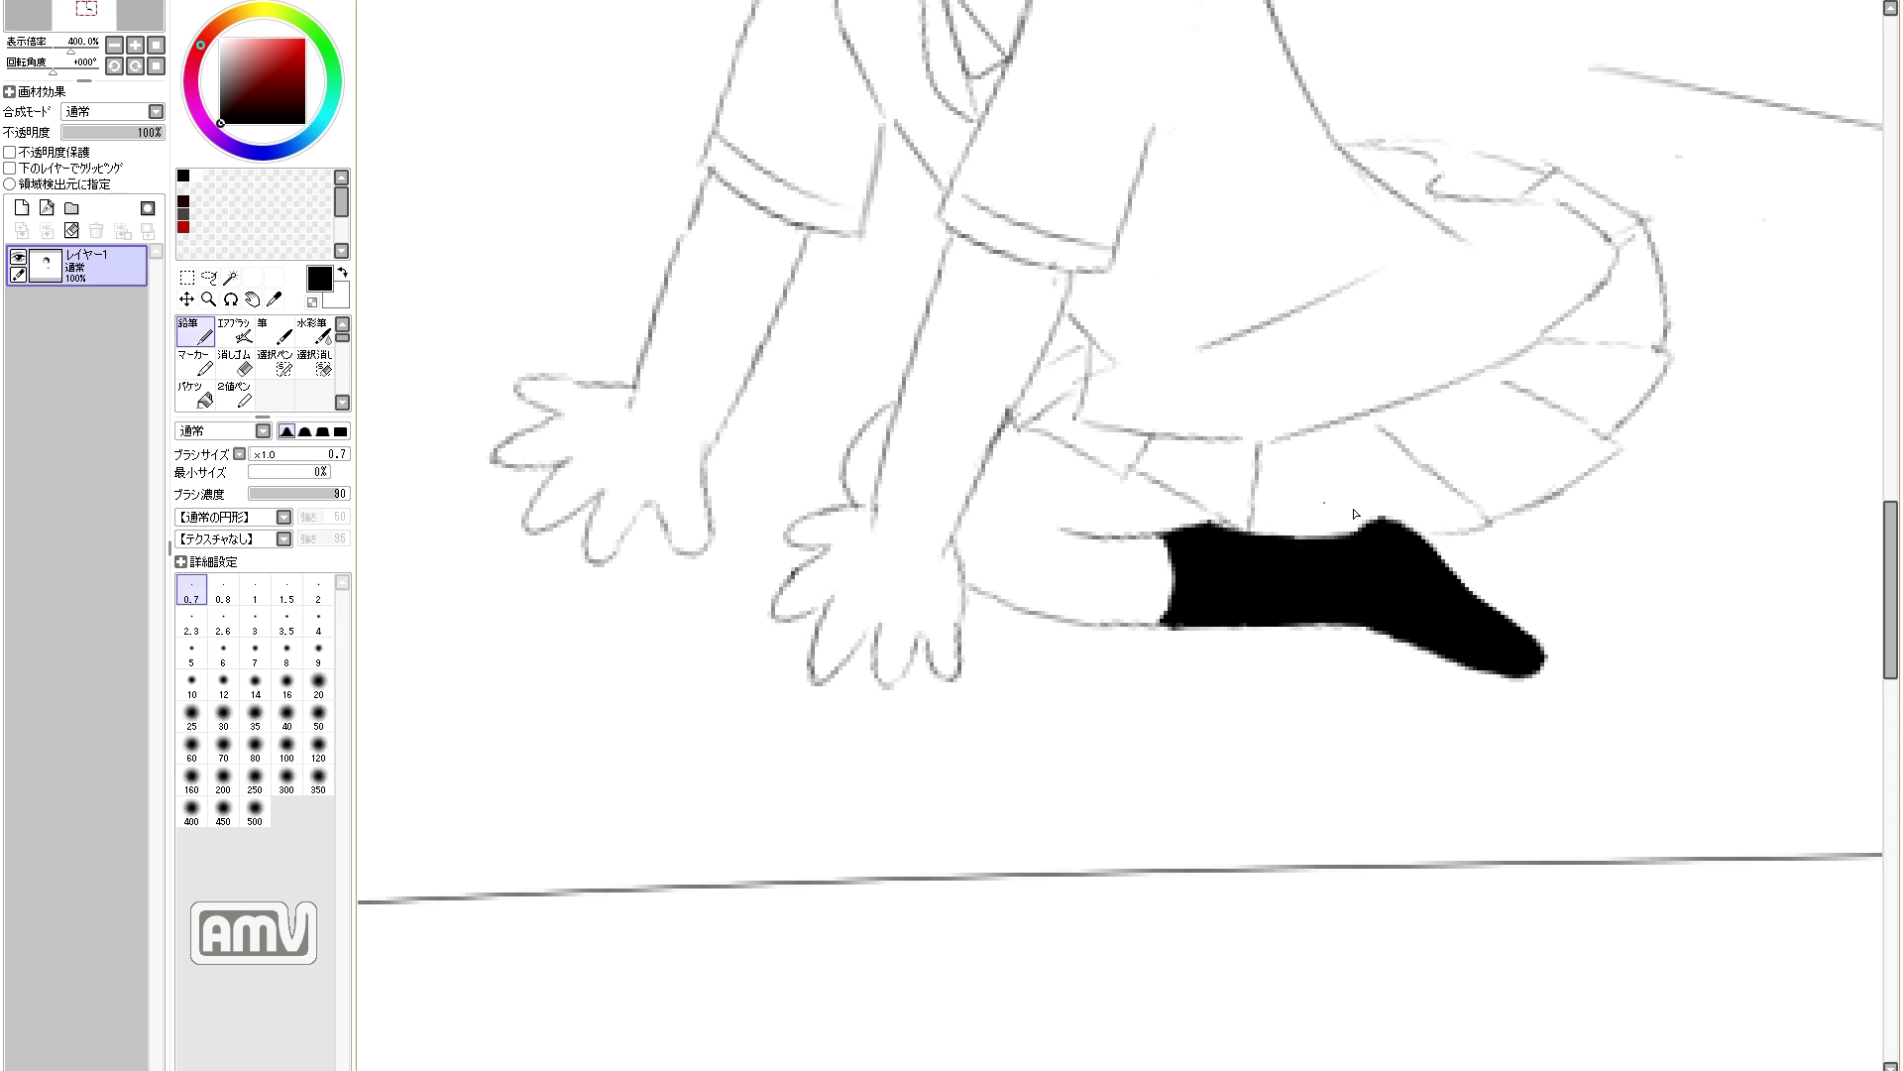
pyautogui.press('Home')
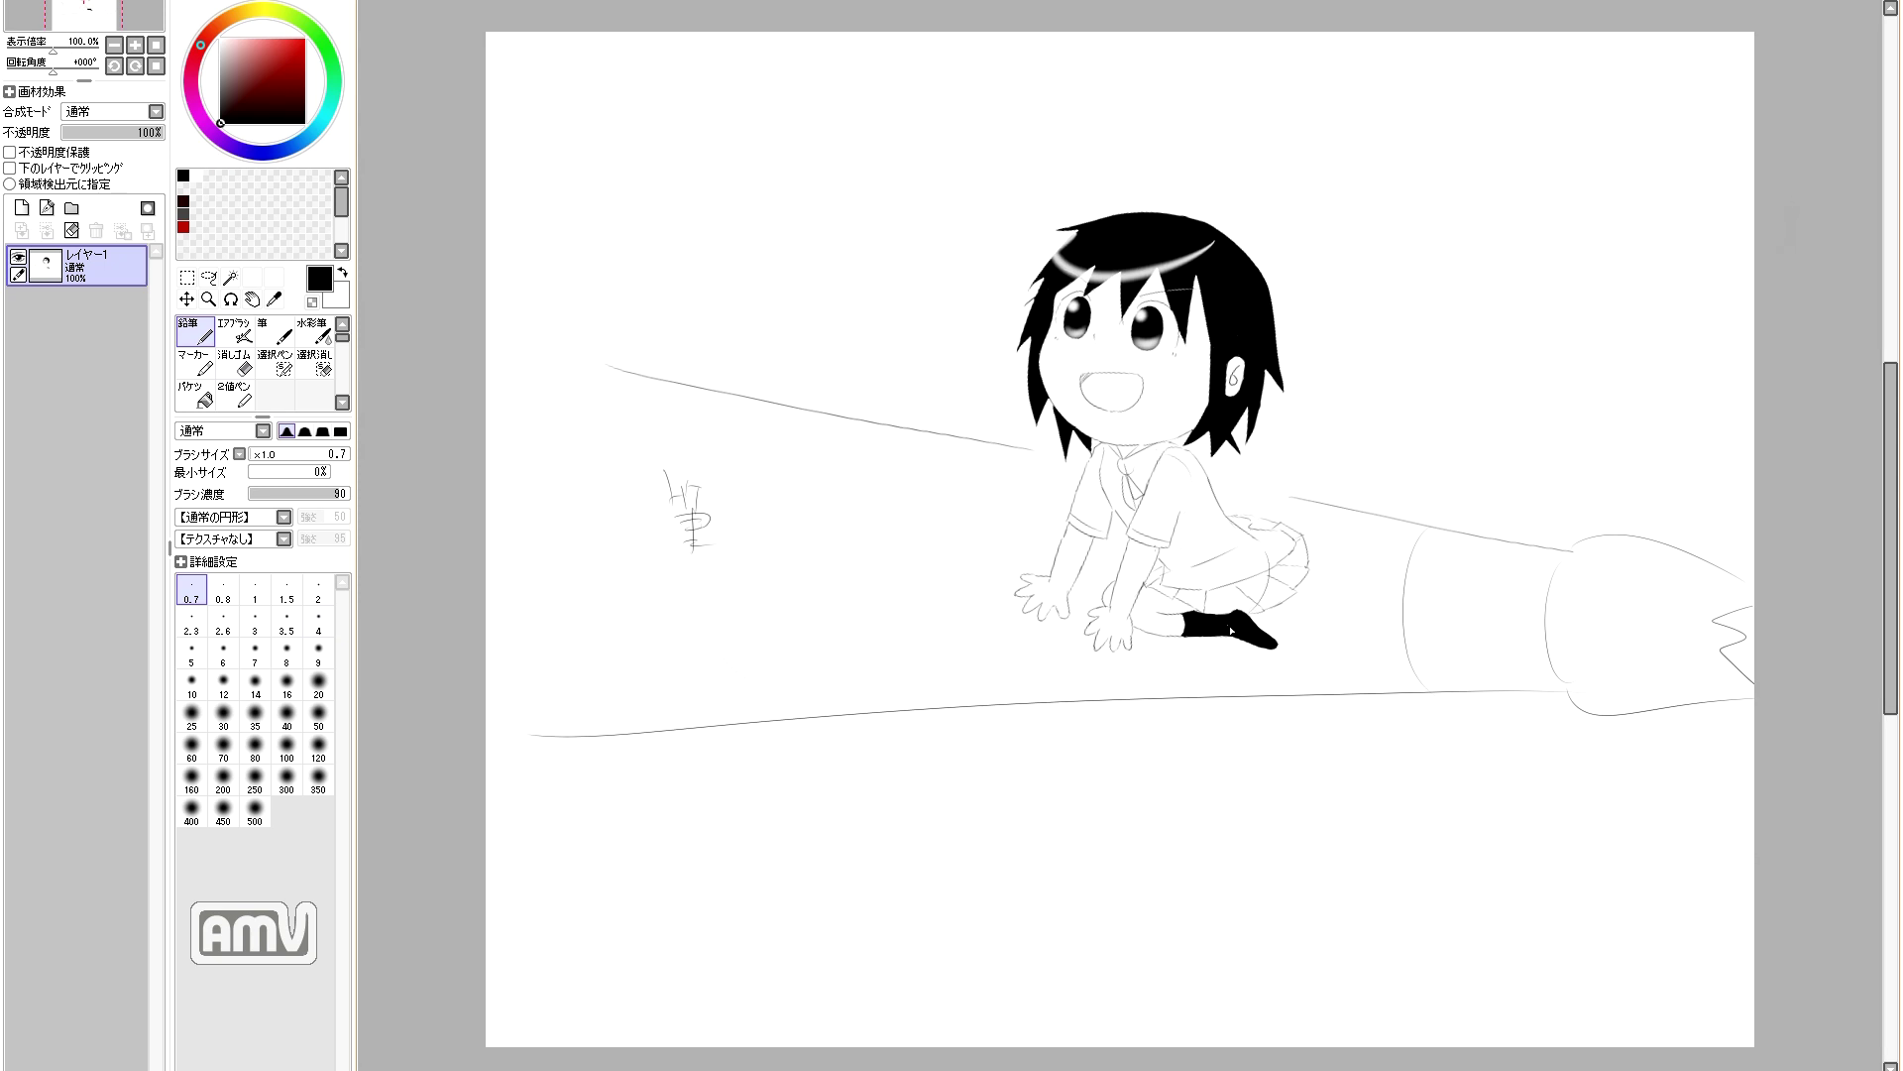
pyautogui.hotkey('ctrl', 'z')
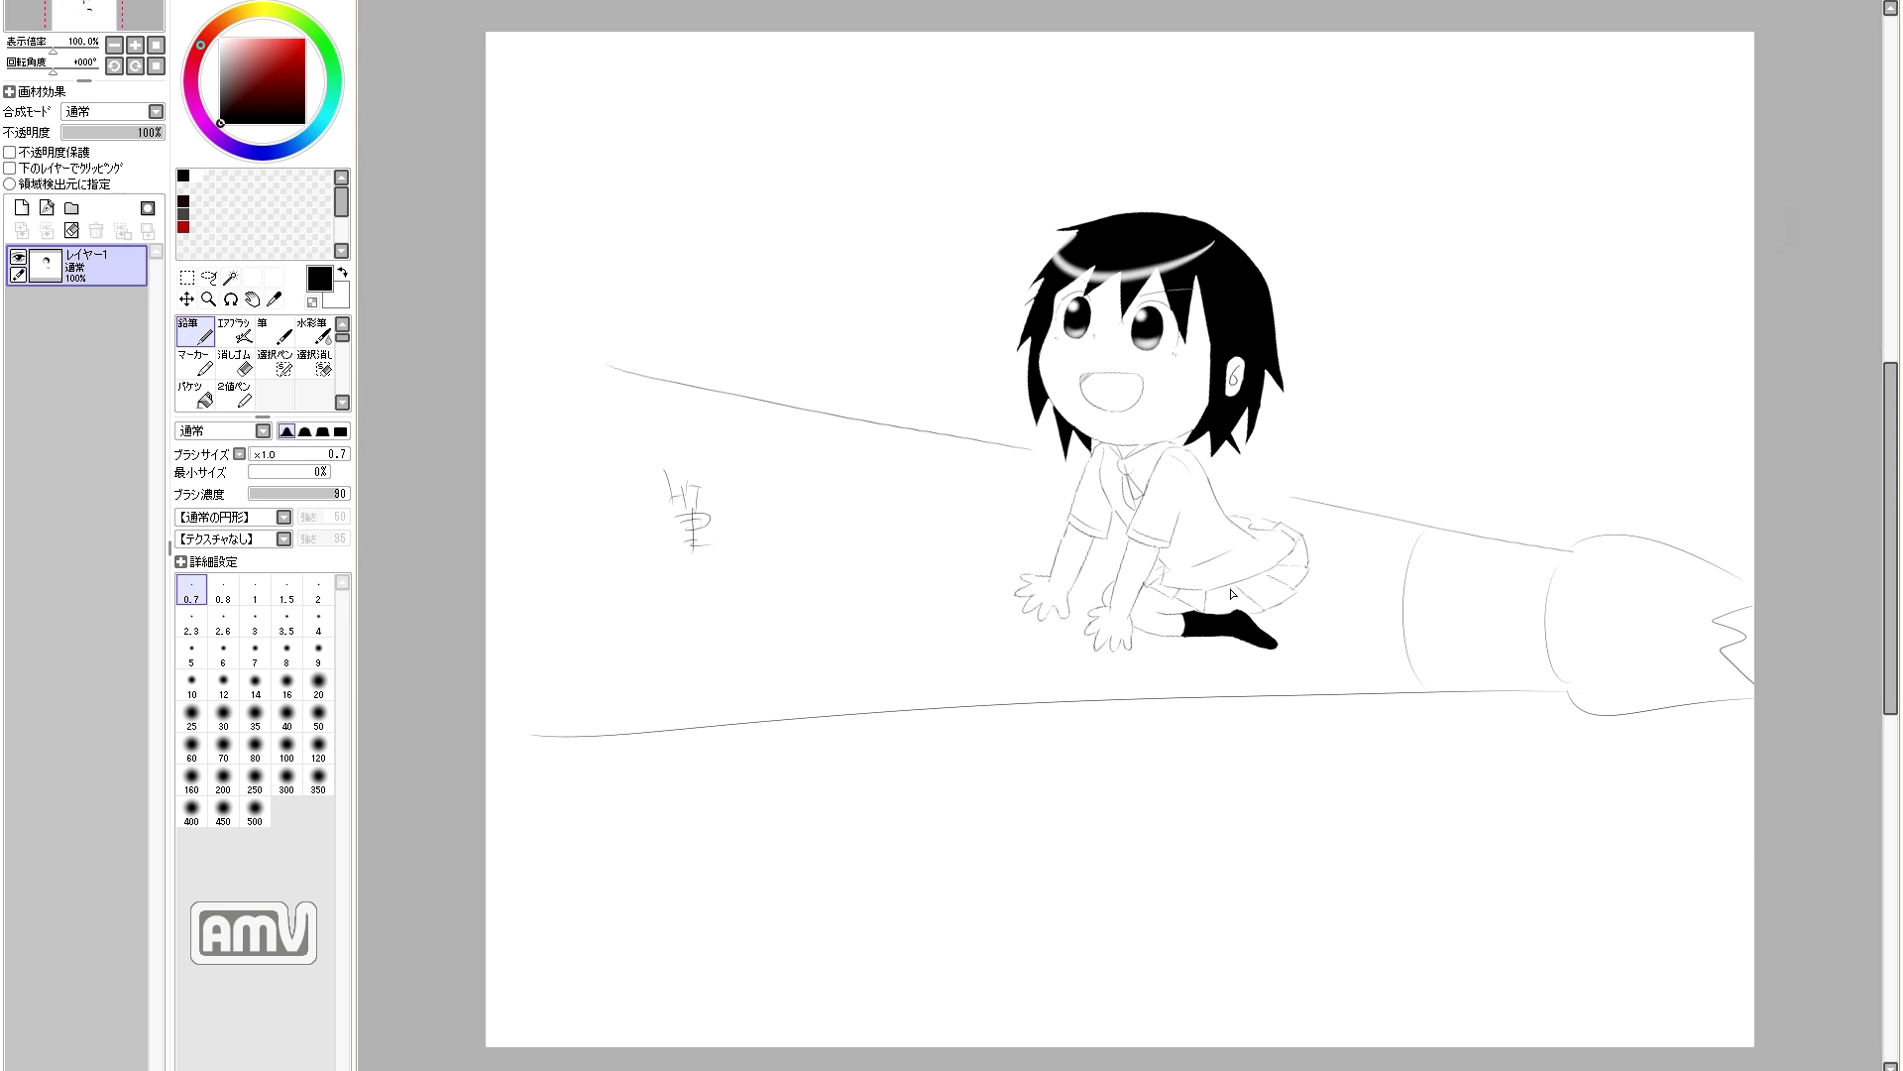